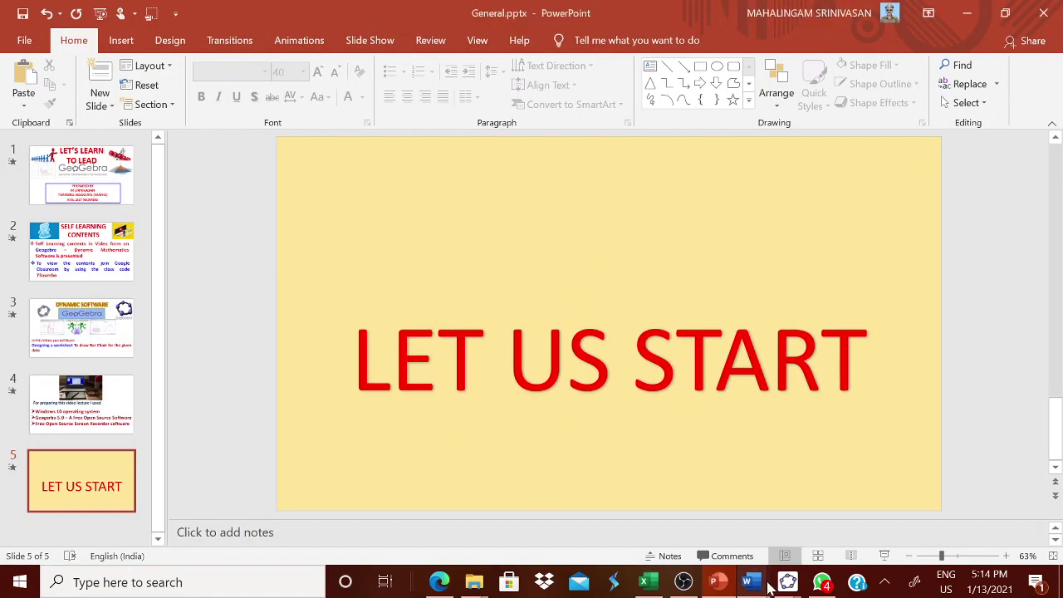
- Step the sample bar chart file through to its final 14/14 construction step
left_click(722, 548)
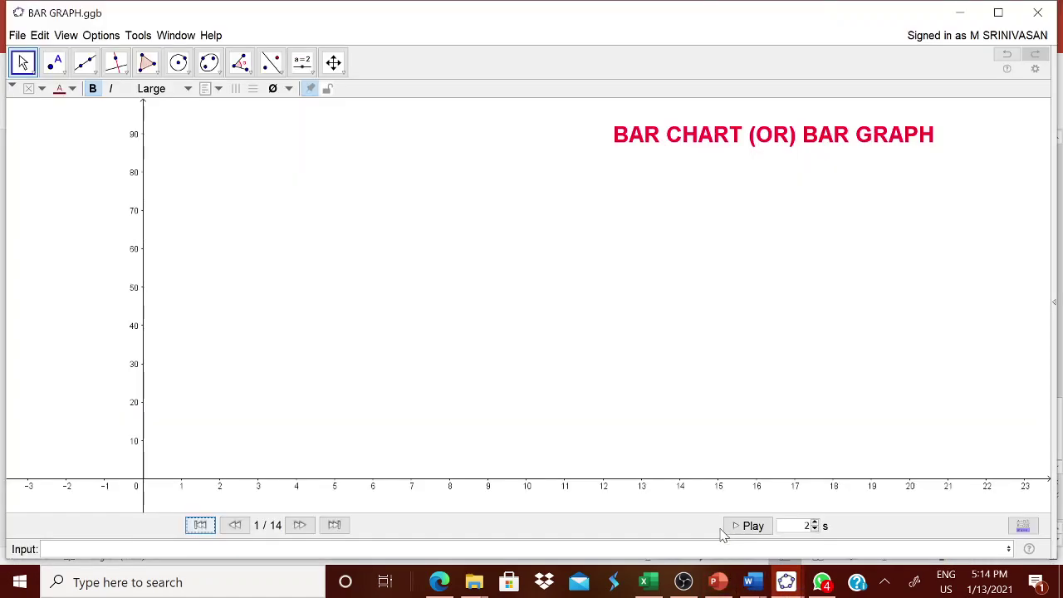
left_click(300, 525)
left_click(299, 525)
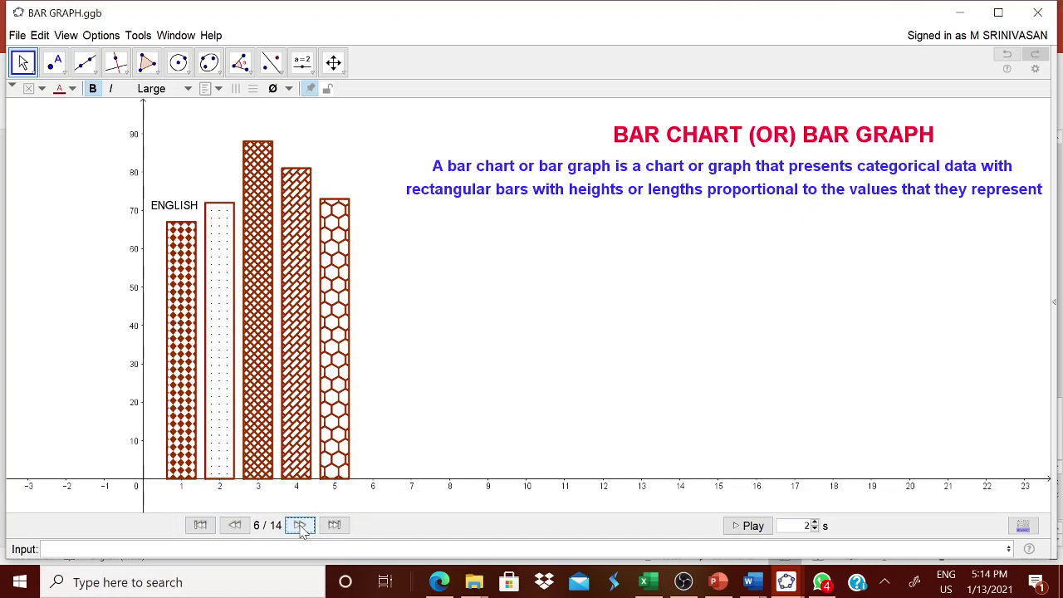
left_click(302, 527)
left_click(302, 527)
left_click(303, 526)
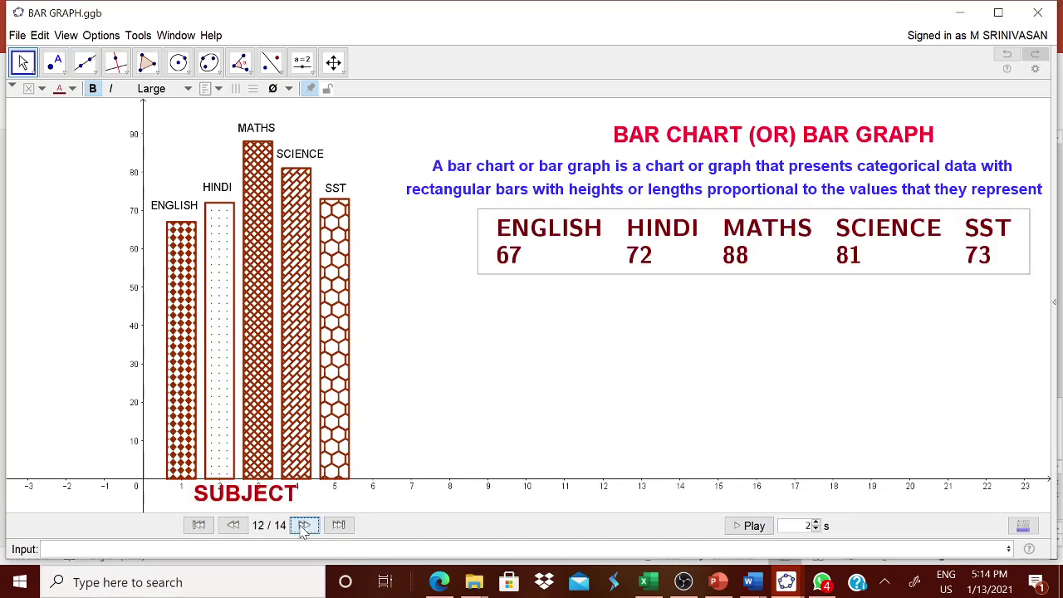
left_click(303, 526)
left_click(303, 530)
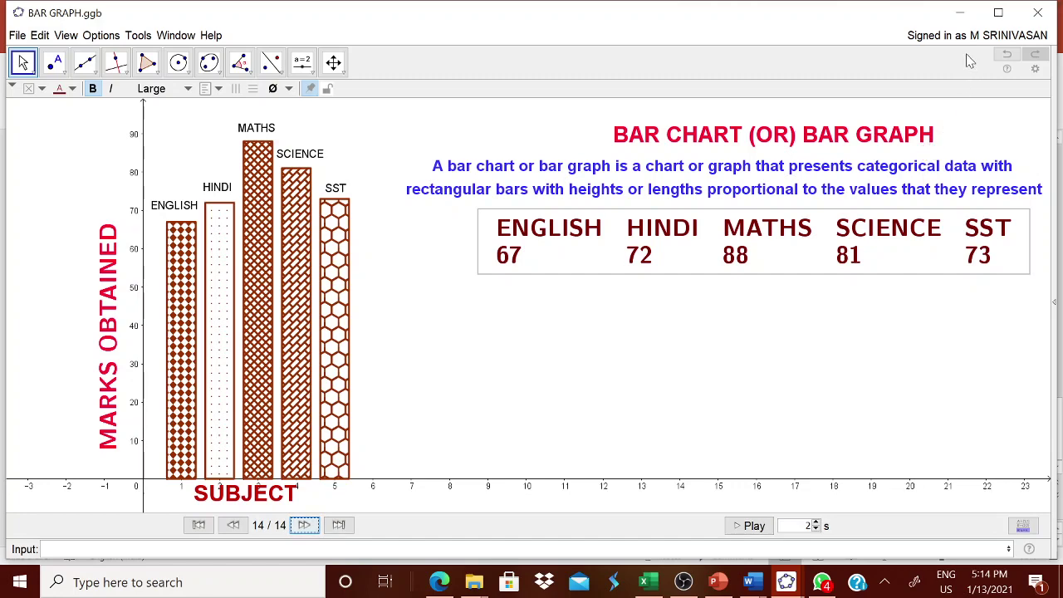
- Minimize the sample chart, then hide the grid and pan the axes in the new GeoGebra window
left_click(960, 14)
mouse_move(786, 582)
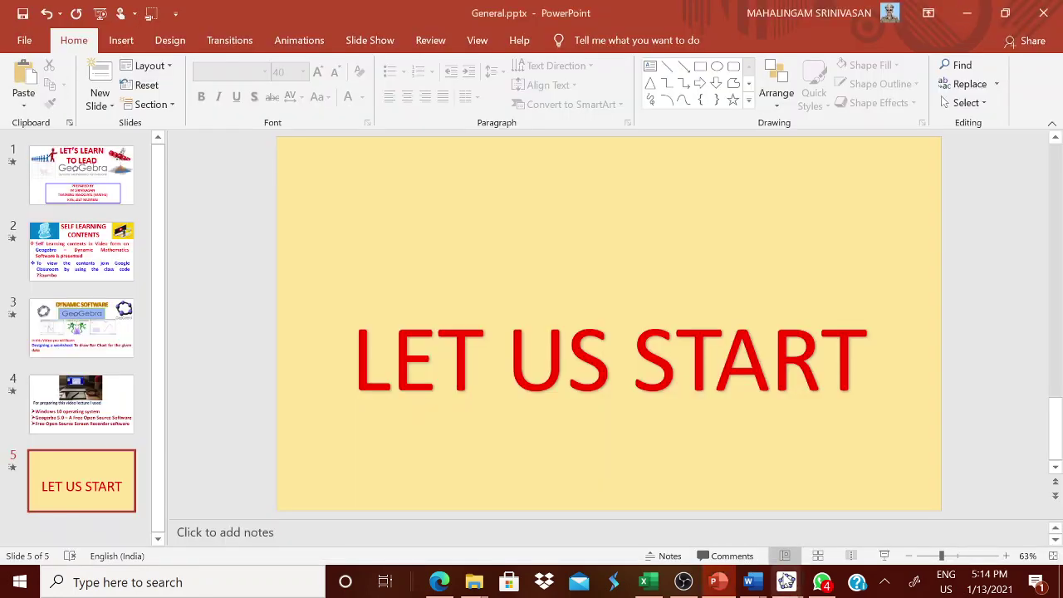
left_click(849, 534)
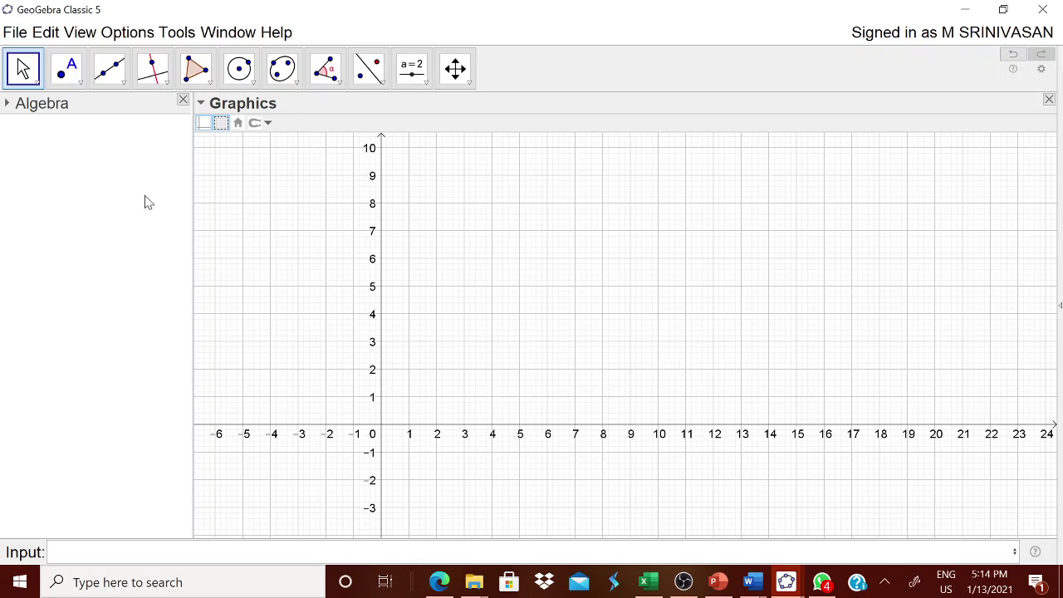
left_click(221, 124)
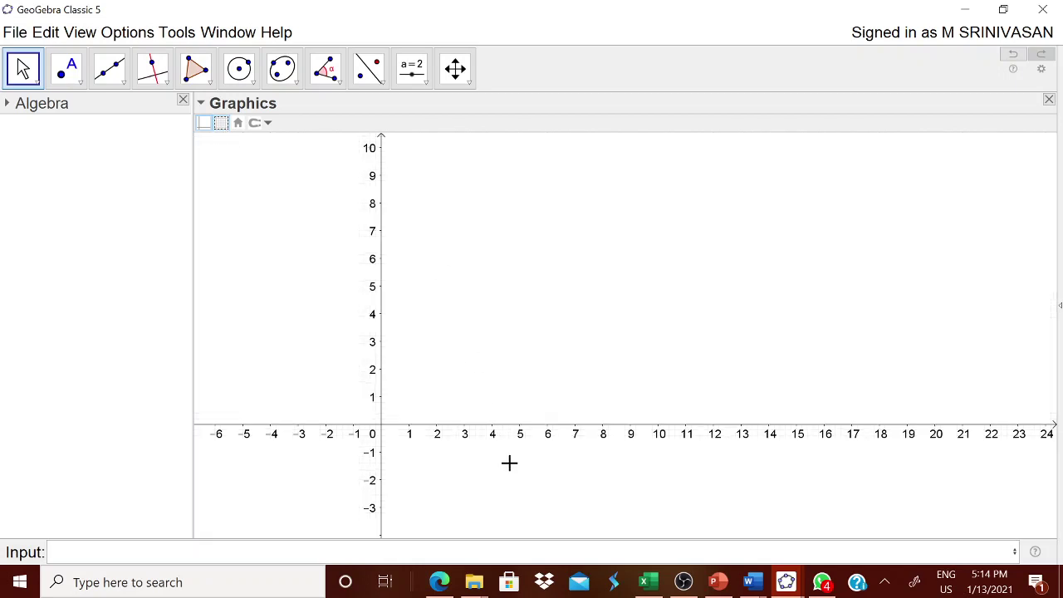
left_click_drag(603, 371, 551, 417)
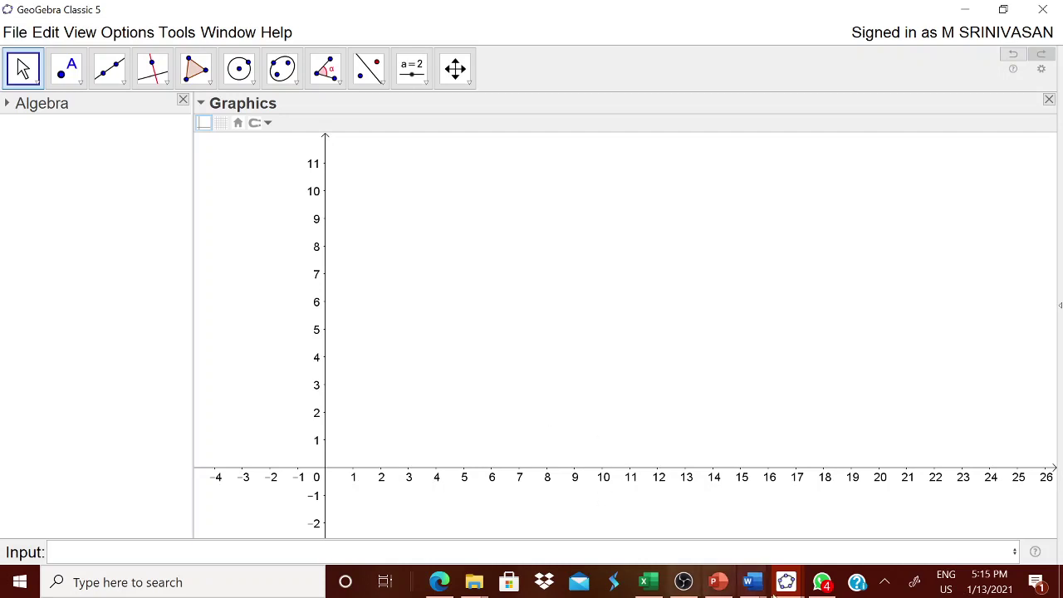
- Show the Spreadsheet view beside the graph and bring up the Excel marks sheet
left_click(82, 33)
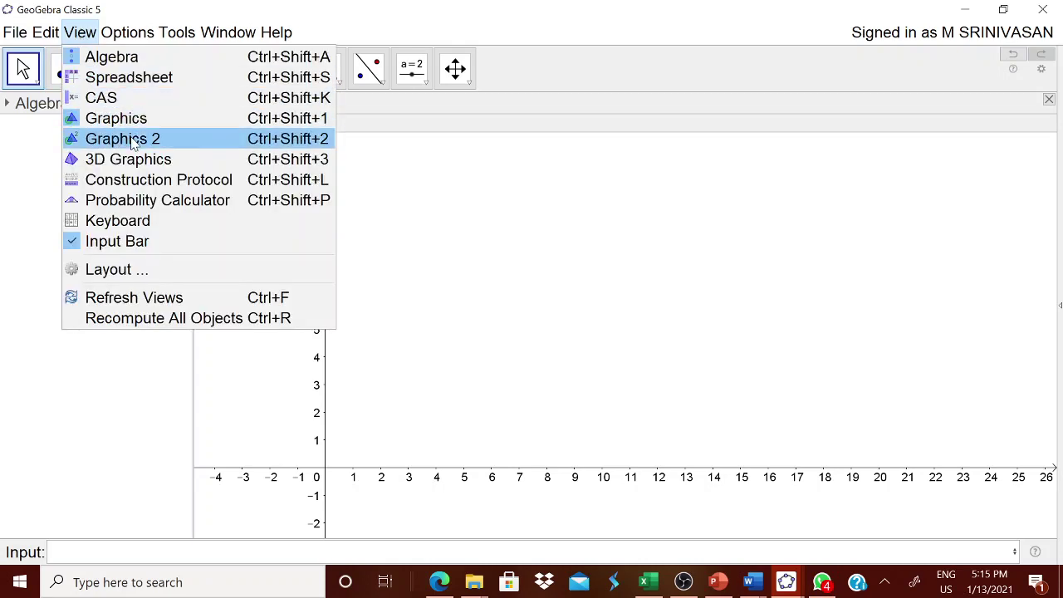
left_click(150, 83)
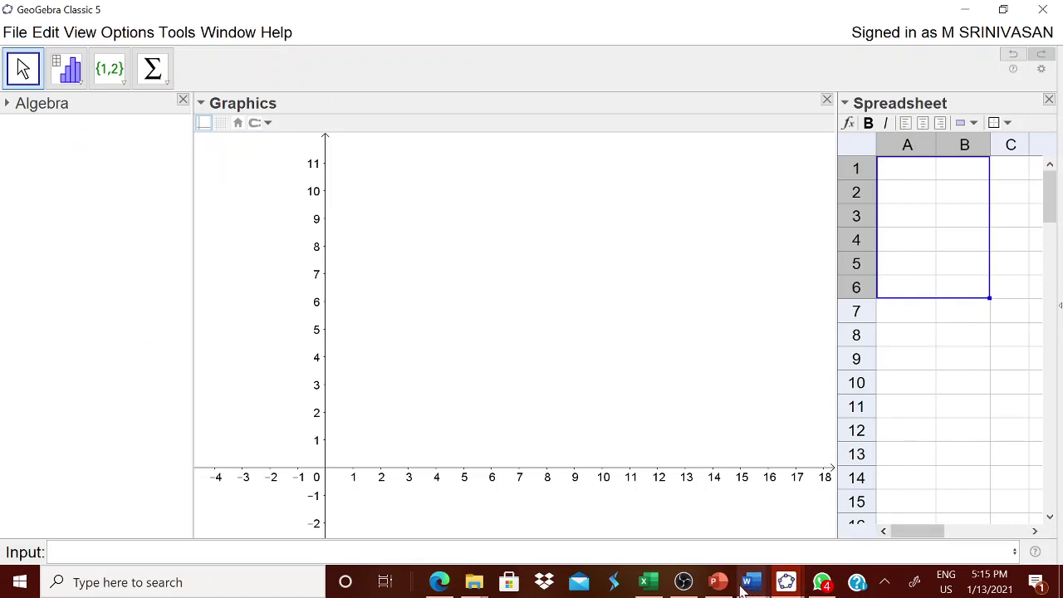
left_click(644, 582)
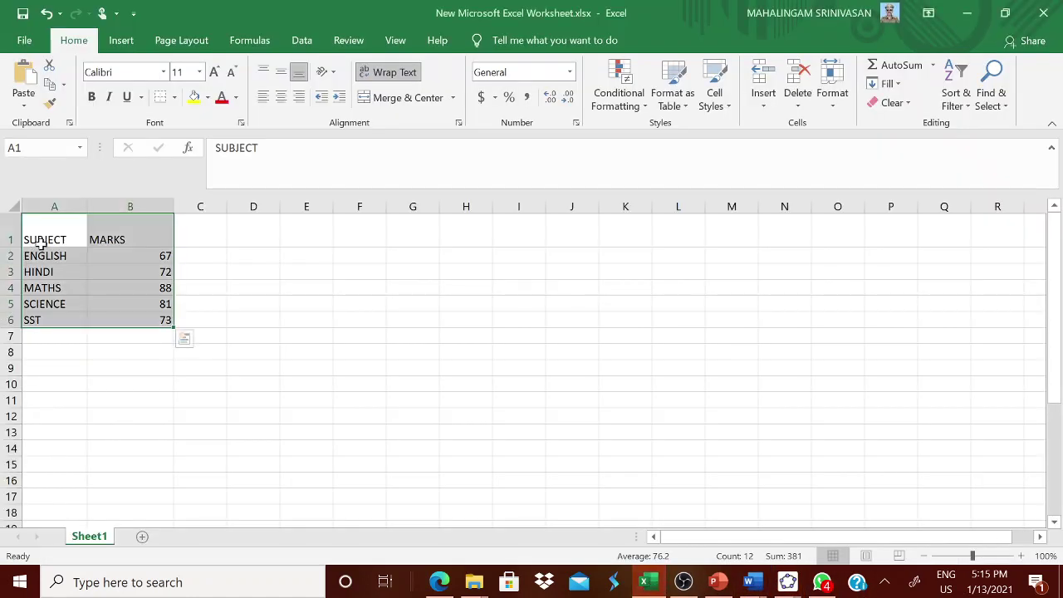
- Copy the SUBJECT and MARKS cells A1:B6 from Excel into GeoGebra's clipboard
mouse_move(41, 239)
left_mouse_down()
mouse_move(156, 308)
mouse_move(153, 318)
left_mouse_up()
key("ctrl+c")
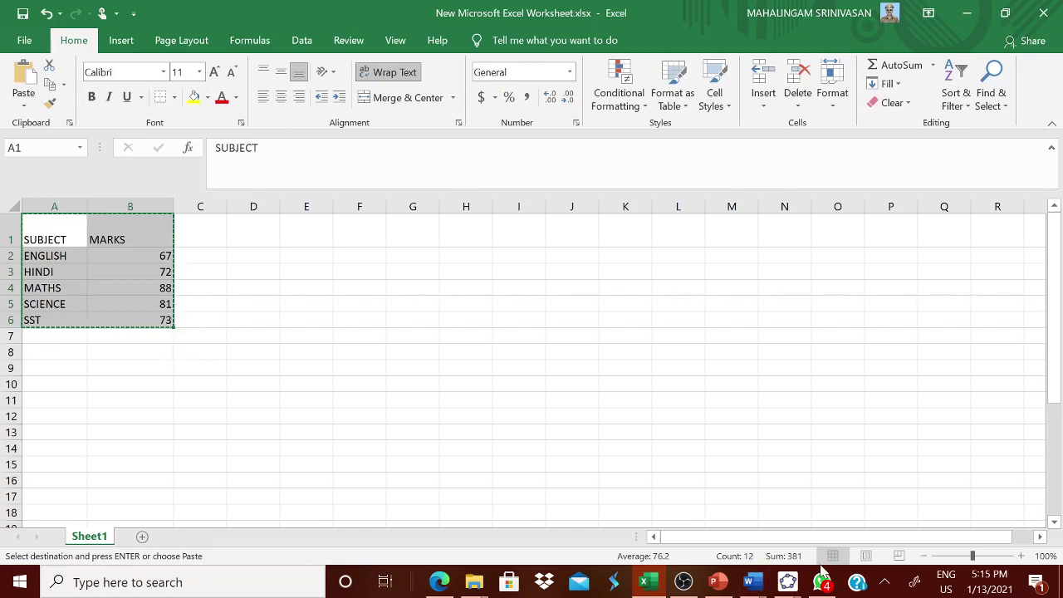
mouse_move(785, 582)
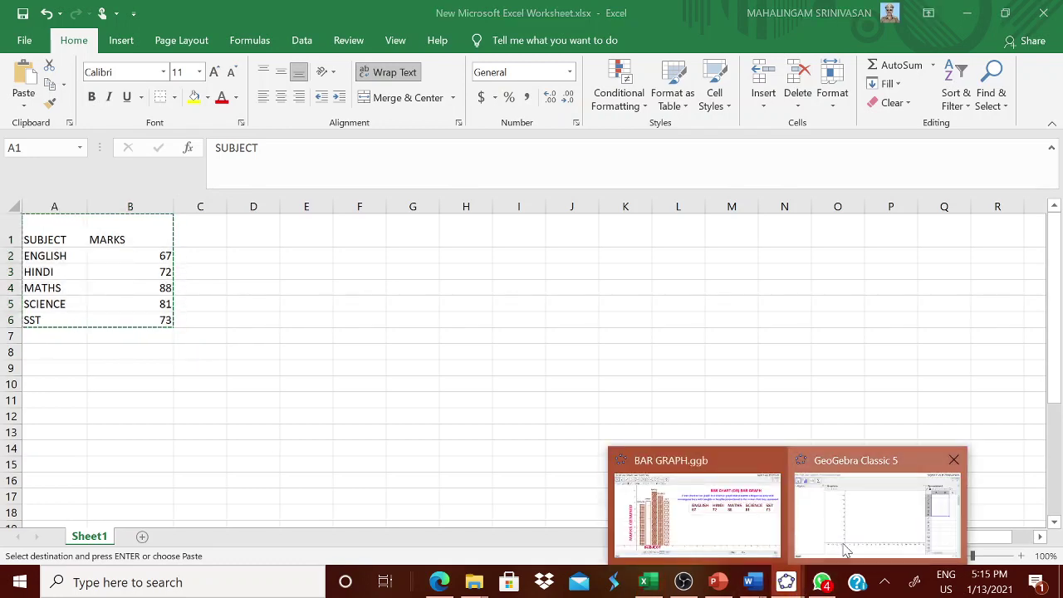
left_click(843, 547)
- Paste the marks table at A1 and create list l1 from the subject names in A2:A6
left_click(904, 168)
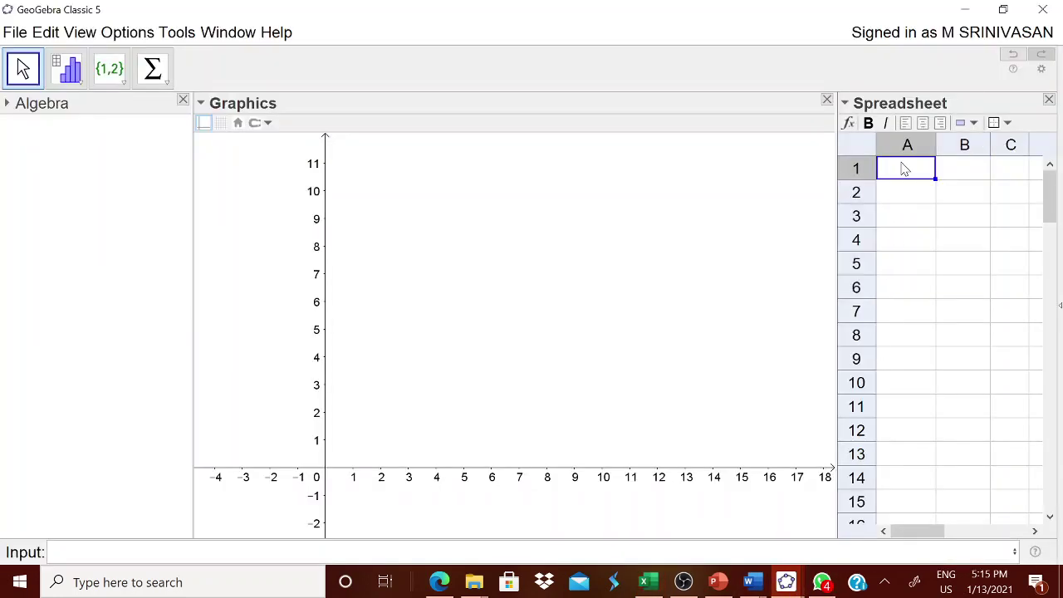
key("ctrl+v")
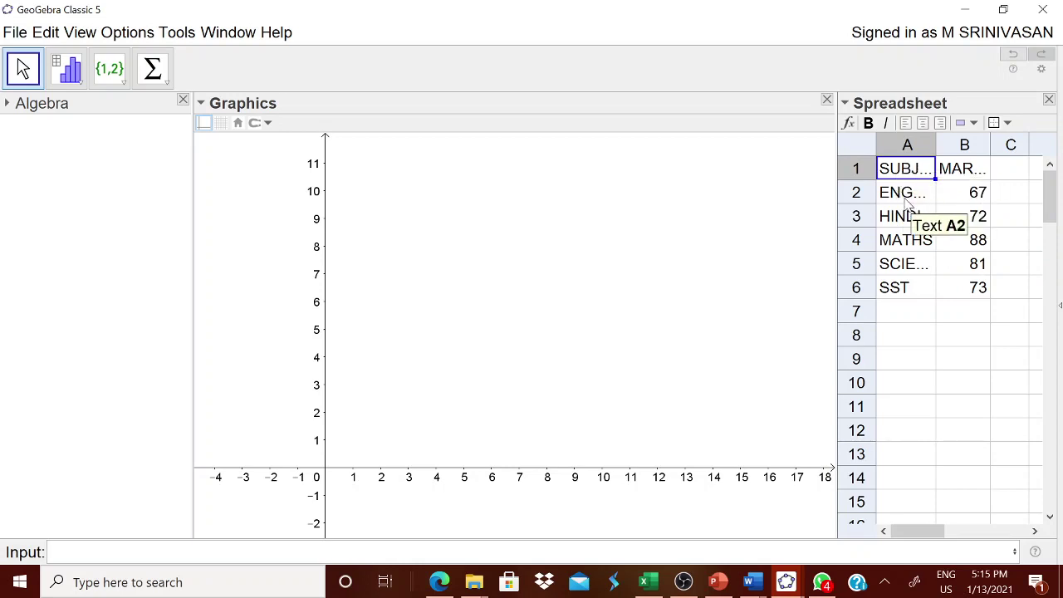
left_click(907, 198)
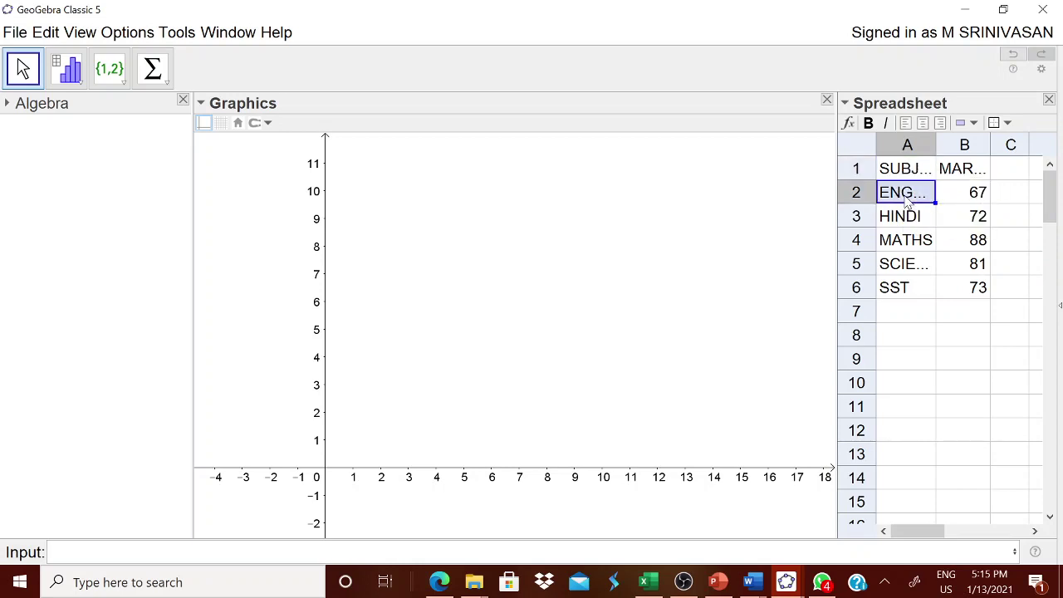
key("shift+Down")
key("shift+Down")
key("shift+Down")
key("shift+Down")
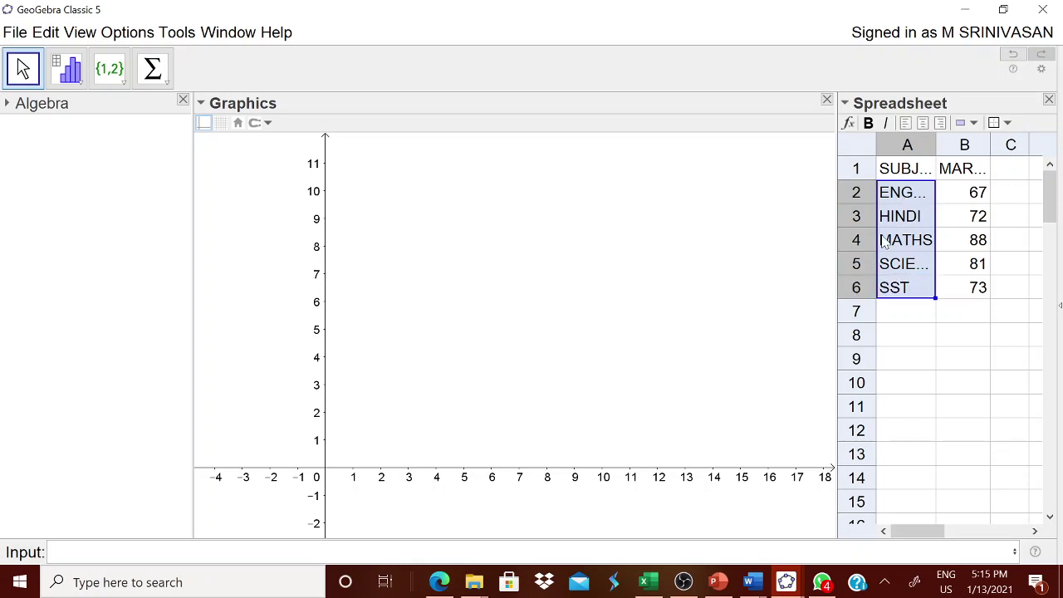
right_click(899, 217)
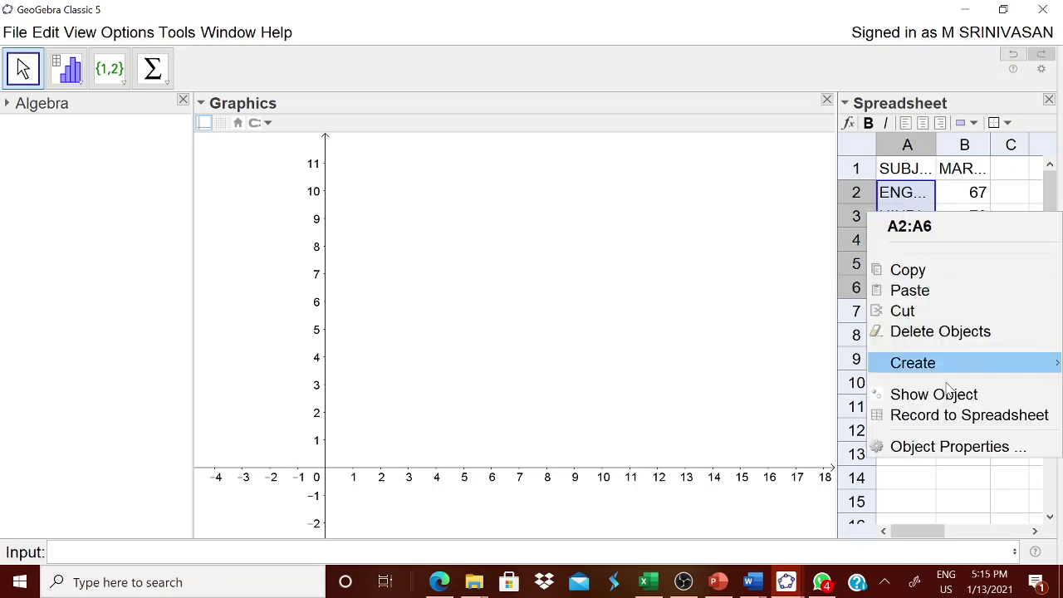
mouse_move(963, 363)
left_click(812, 362)
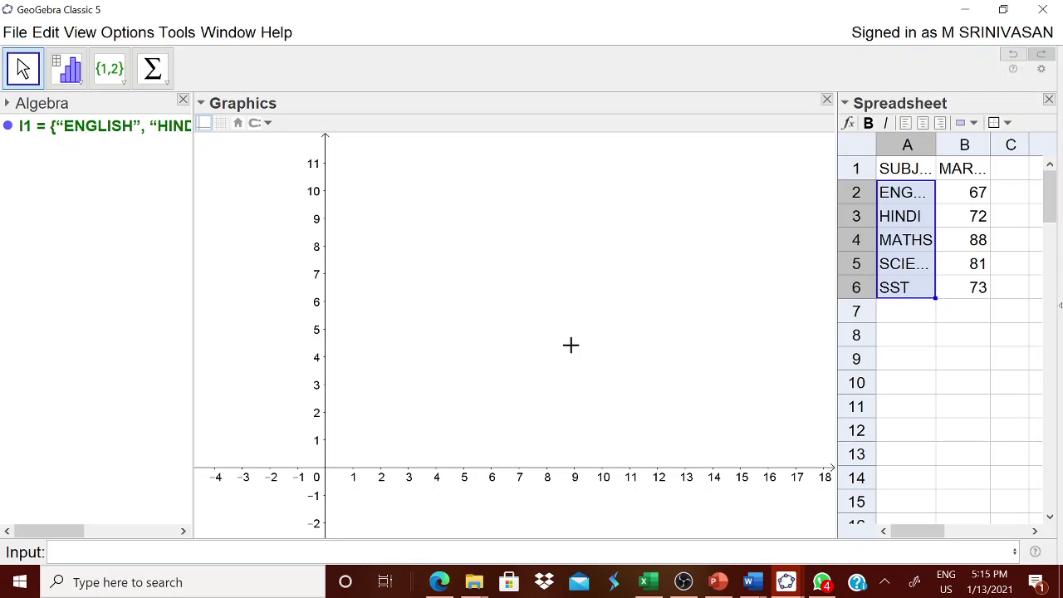
- Create list l2 from the marks in B2:B6
left_click(978, 193)
left_click_drag(977, 194, 972, 291)
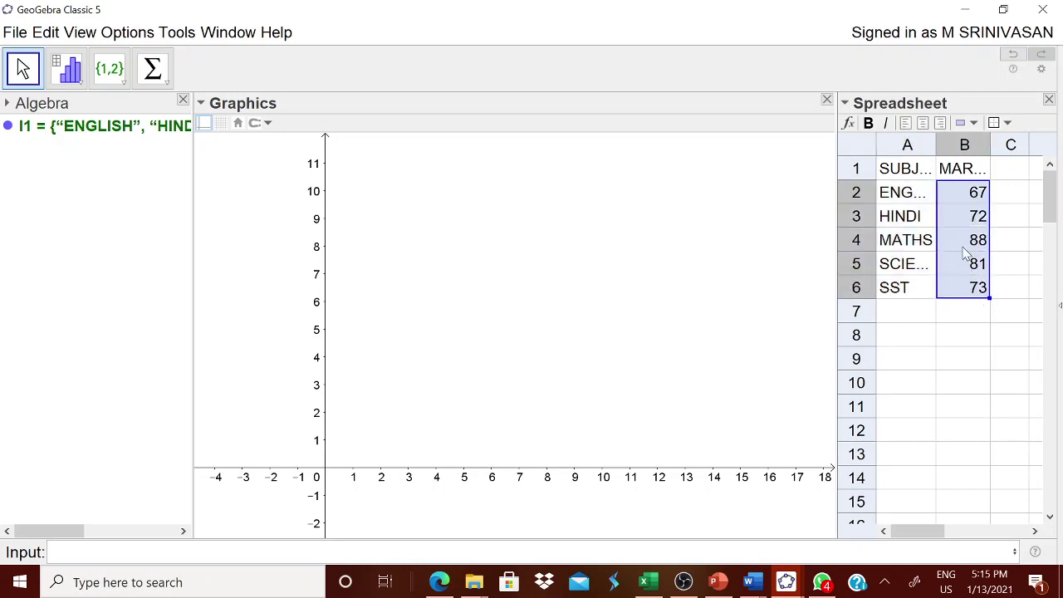
right_click(961, 247)
mouse_move(913, 392)
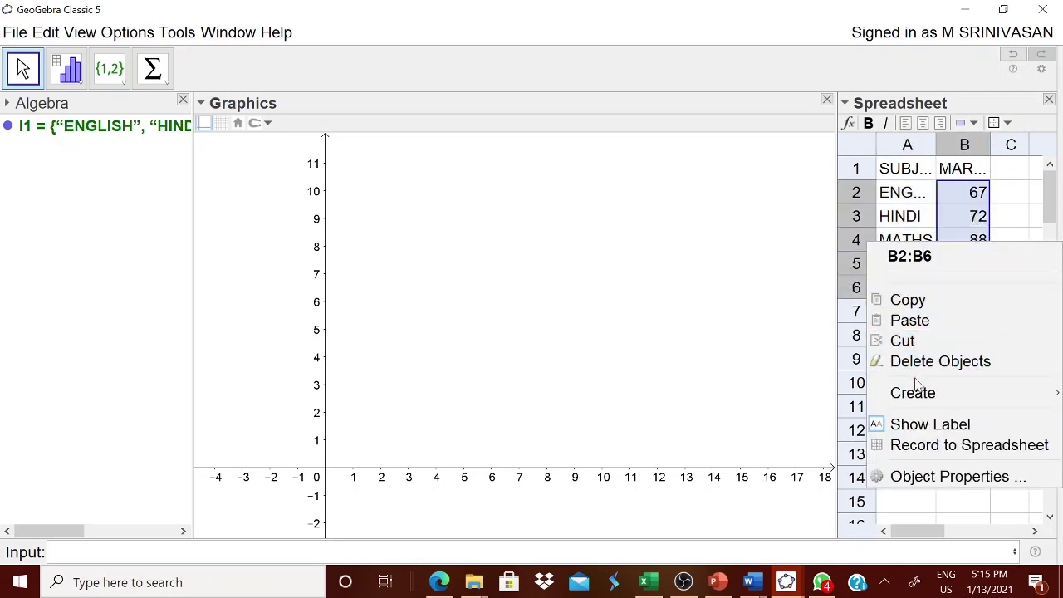
left_click(835, 397)
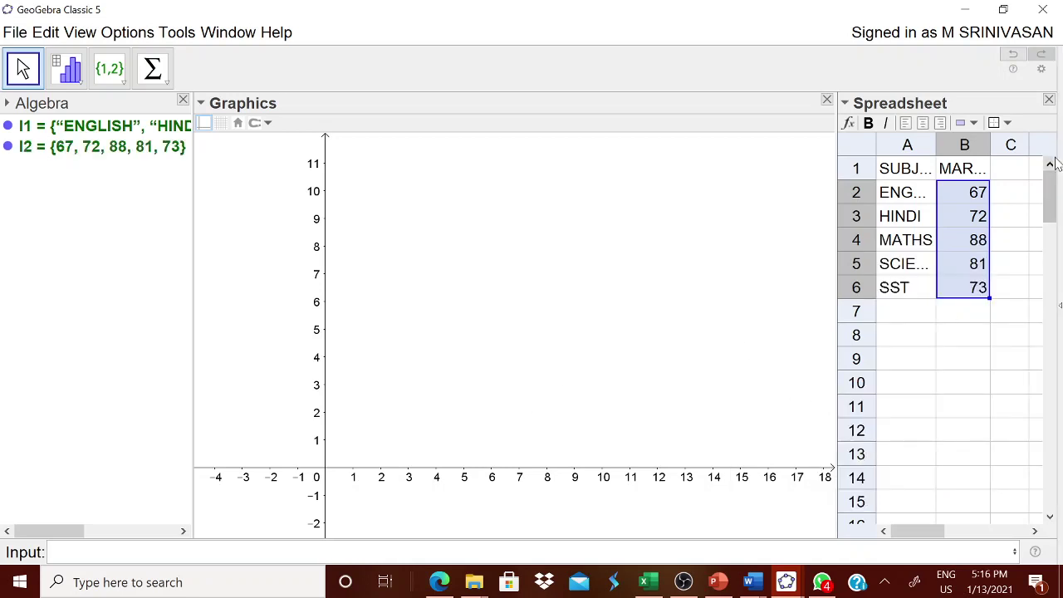
- Close the spreadsheet and edit the y-axis tick distance in Graphics preferences
left_click(1049, 99)
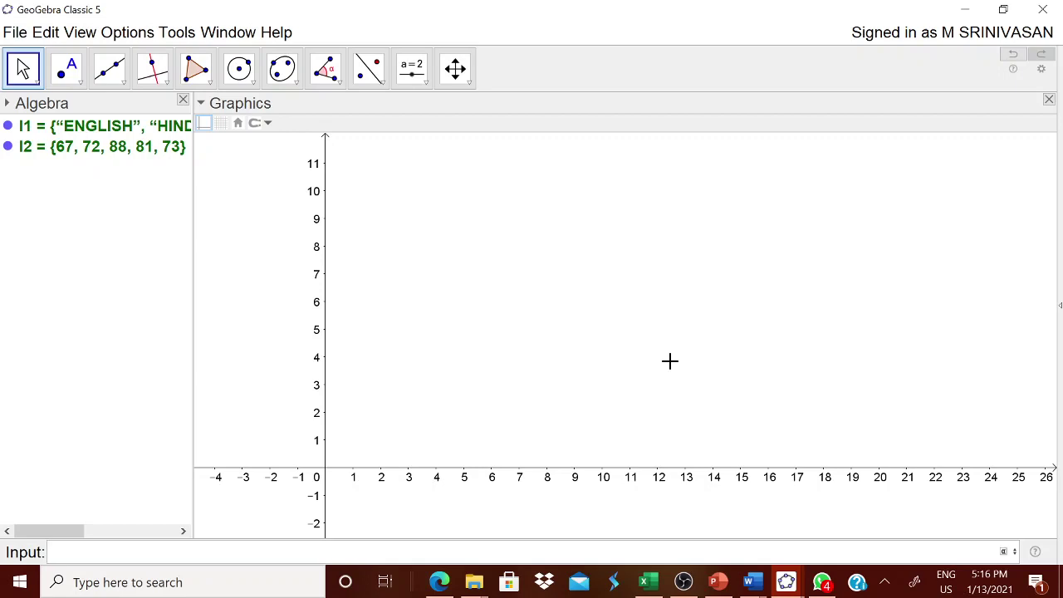
left_click_drag(626, 382, 570, 397)
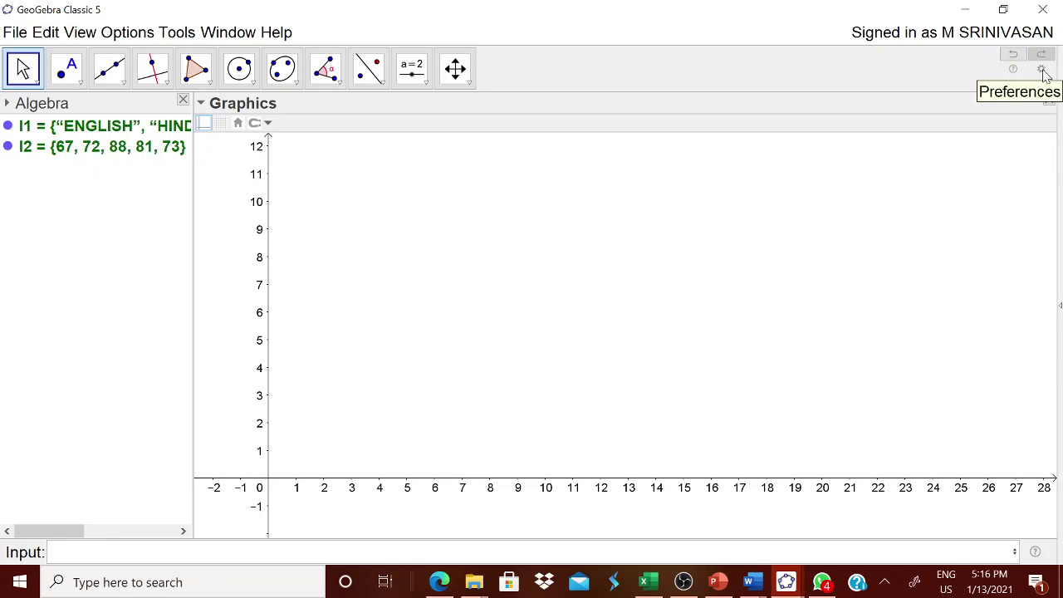
right_click(268, 487)
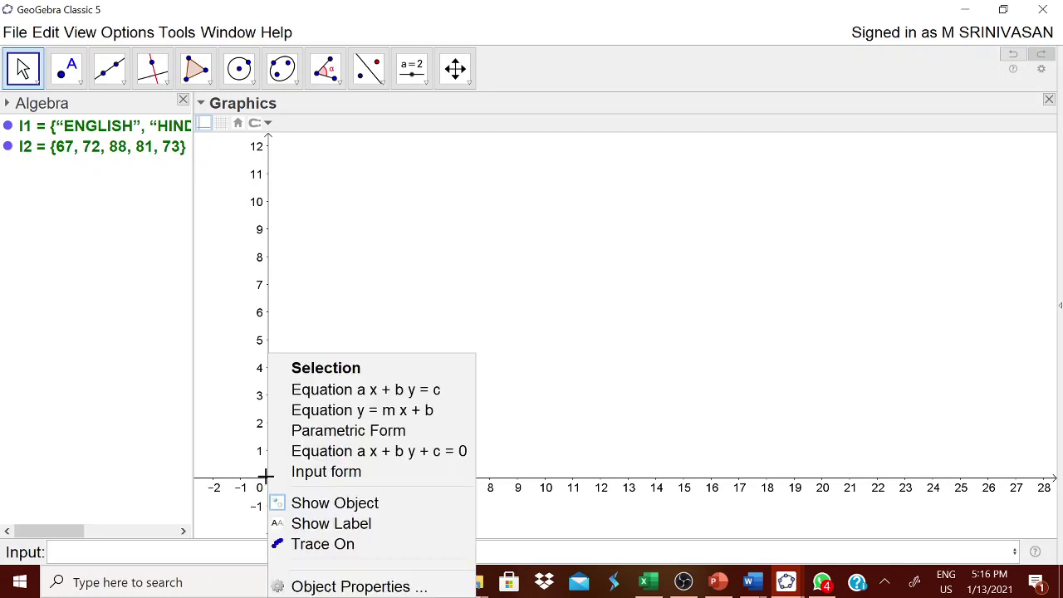
left_click(1041, 68)
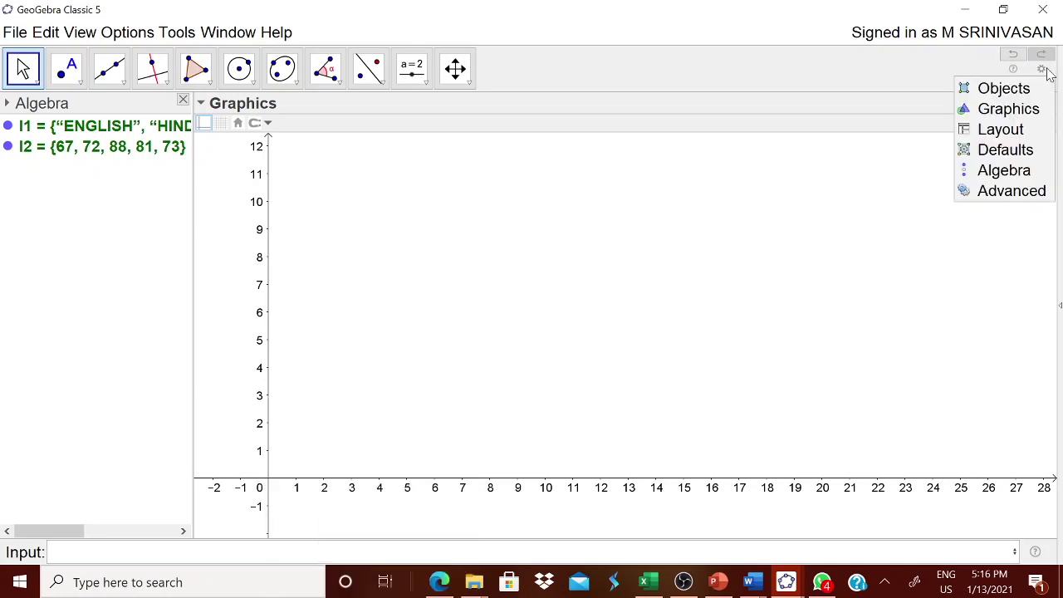
left_click(1033, 116)
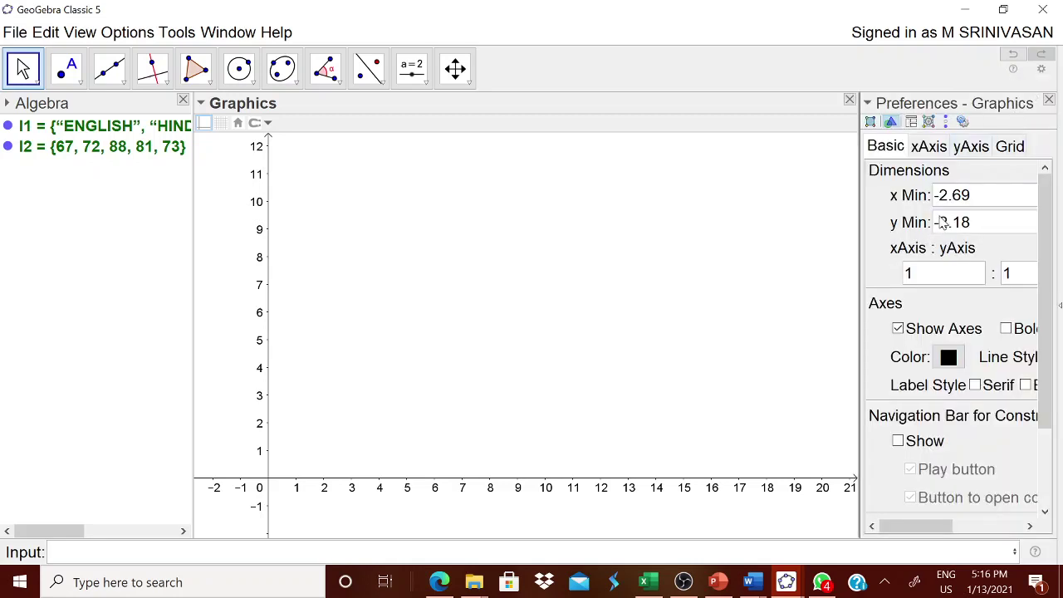
left_click(971, 151)
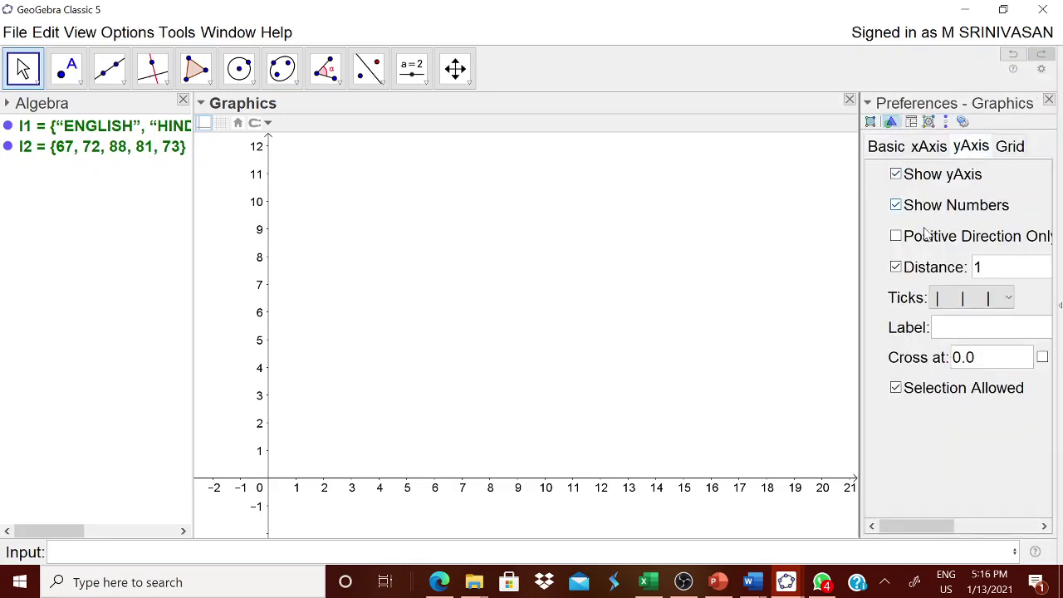
left_click(982, 267)
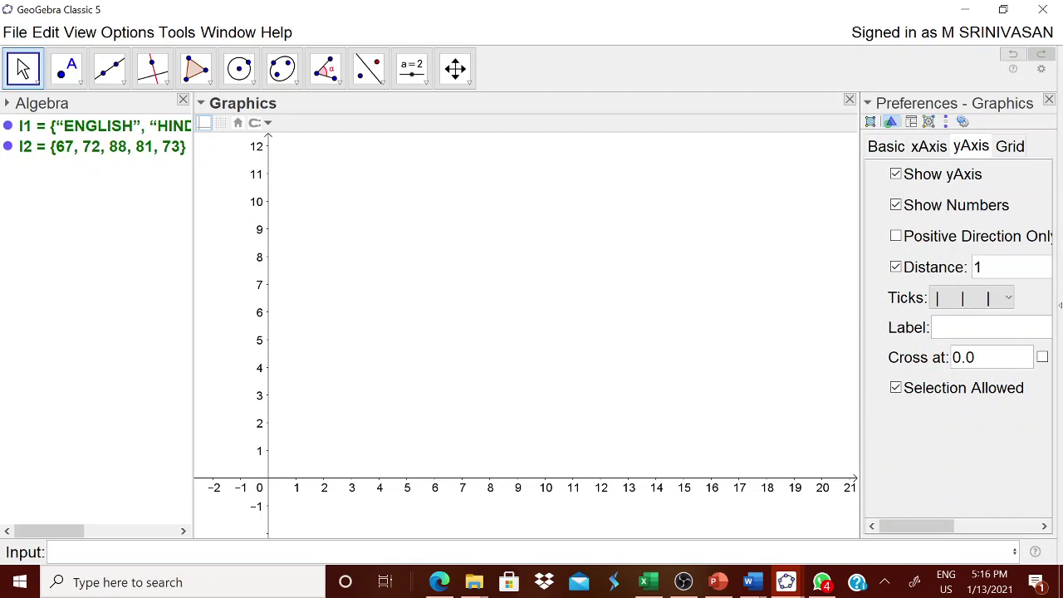
type("0")
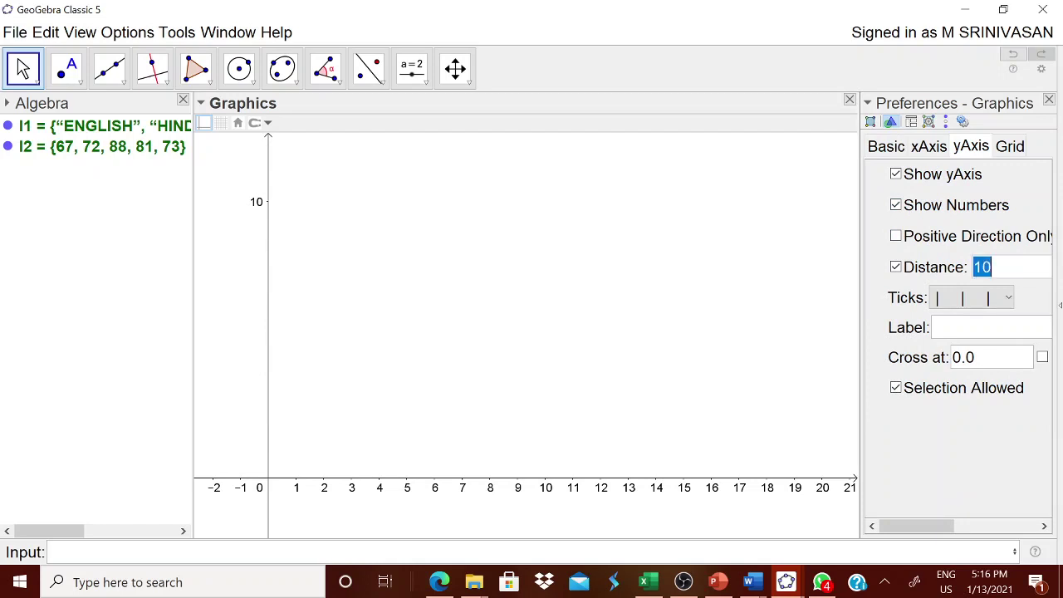
- Hide the x-axis numbers and set the xAxis:yAxis ratio to 1:10
left_click(933, 151)
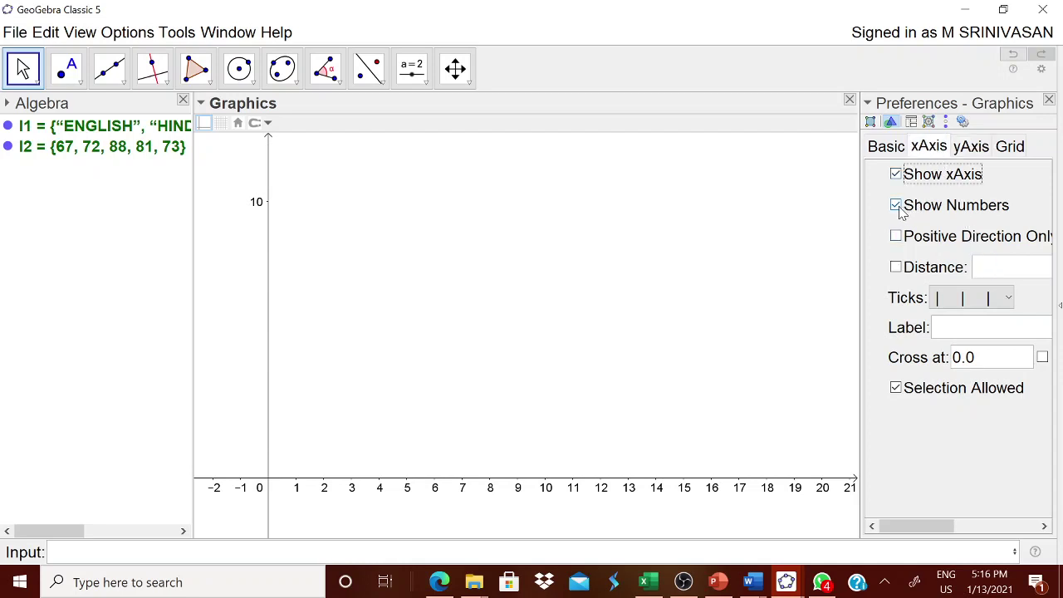
left_click(897, 207)
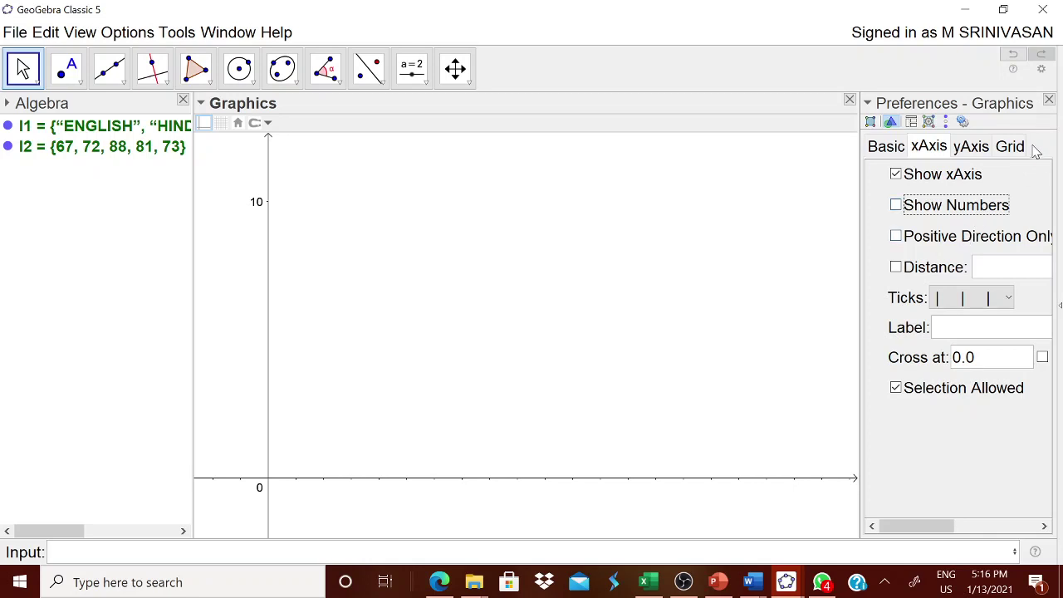
left_click(884, 155)
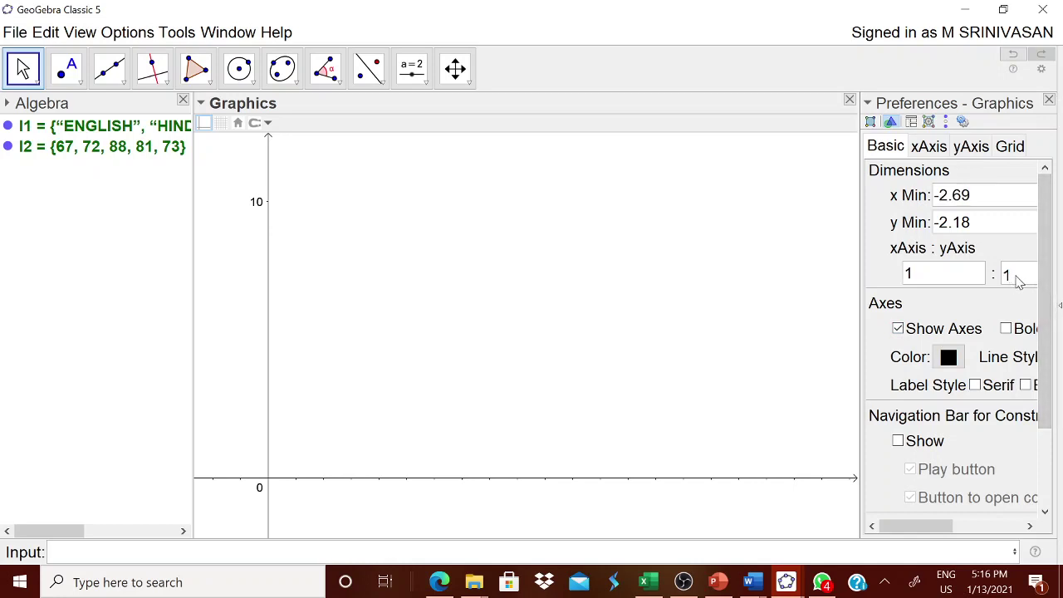
type("0")
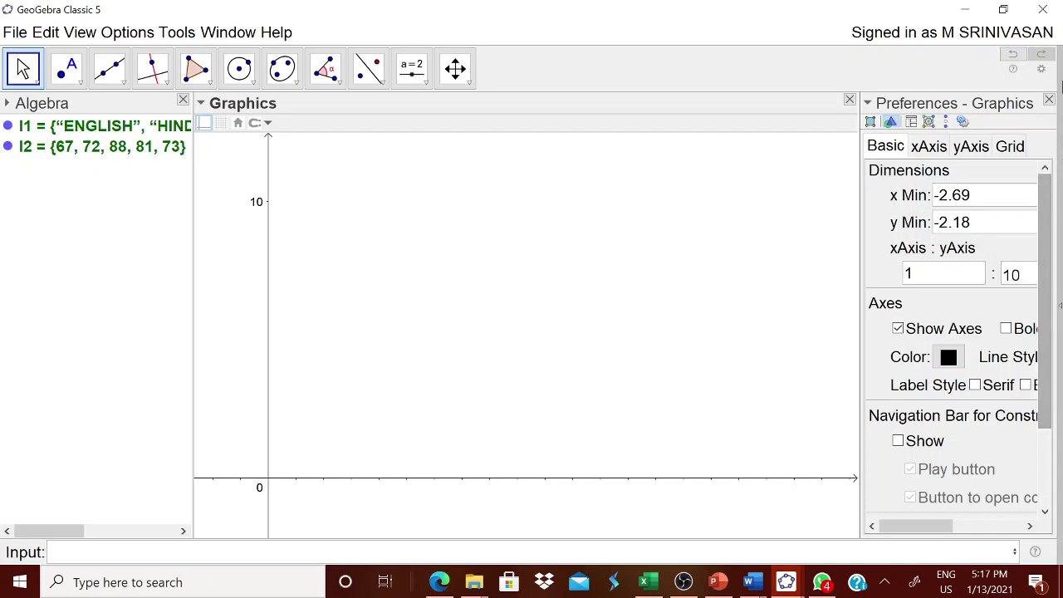
key("Return")
- Zoom and pan the graph so the origin sits far left with the y-axis showing 0–90
left_click(1049, 100)
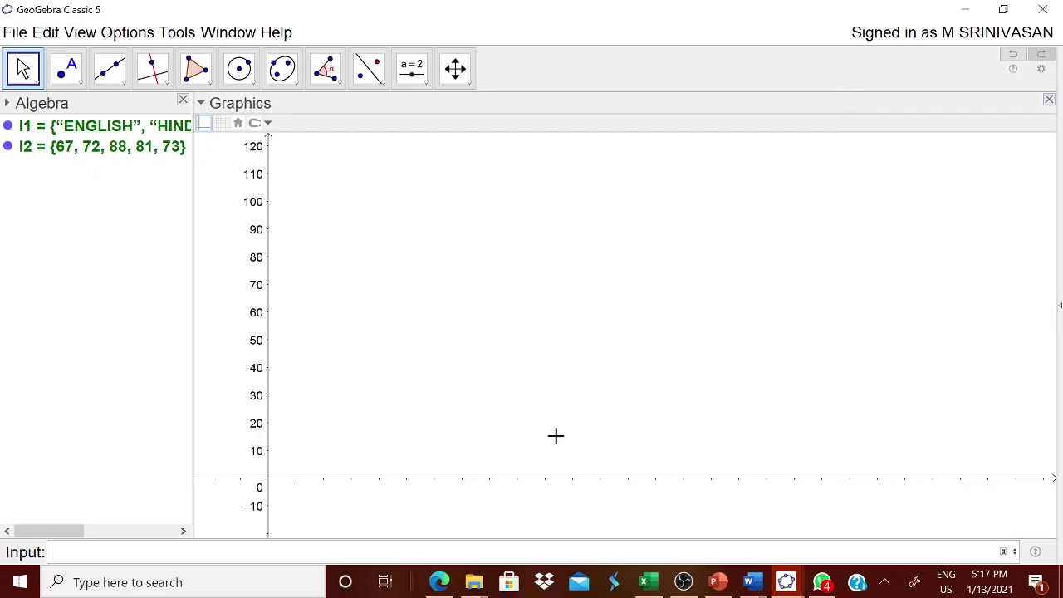
scroll(562, 435, "down", 1)
scroll(584, 442, "down", 1)
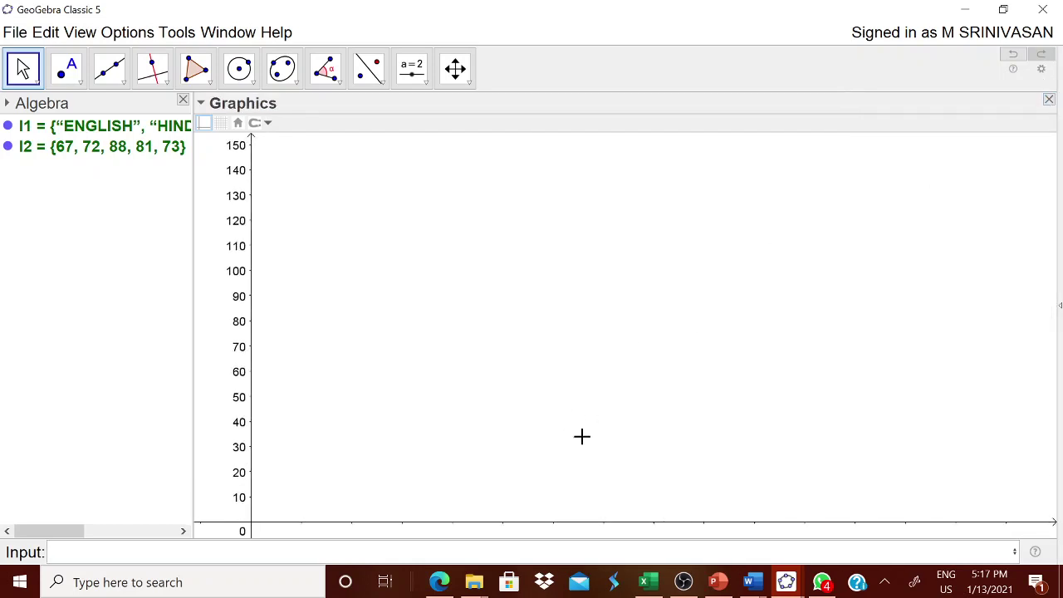
mouse_move(586, 438)
left_mouse_down()
mouse_move(584, 413)
mouse_move(626, 391)
mouse_move(681, 408)
left_mouse_up()
scroll(582, 408, "up", 1)
scroll(619, 394, "up", 1)
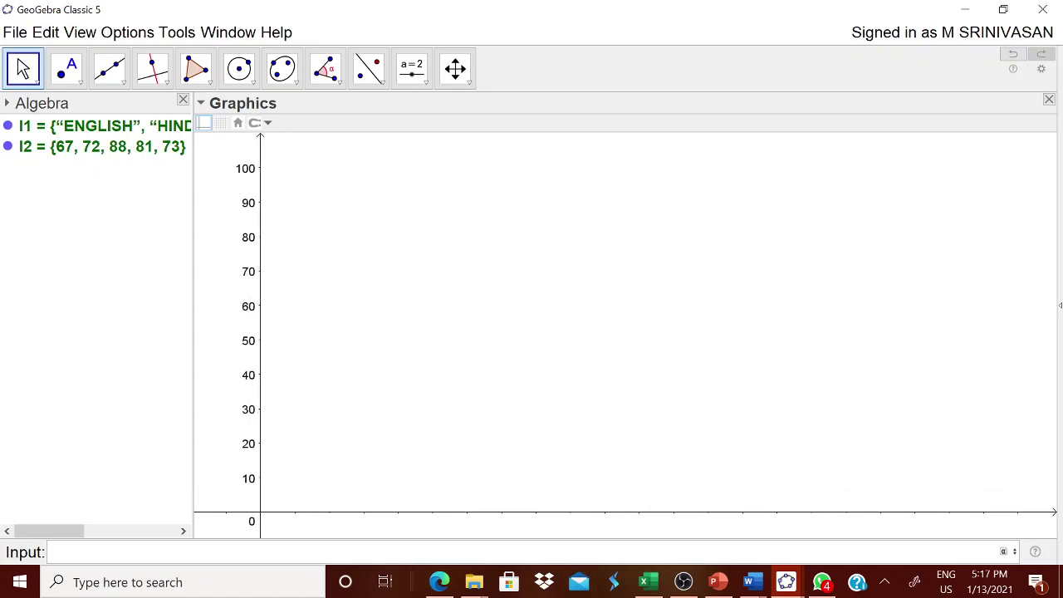
scroll(590, 519, "up", 1)
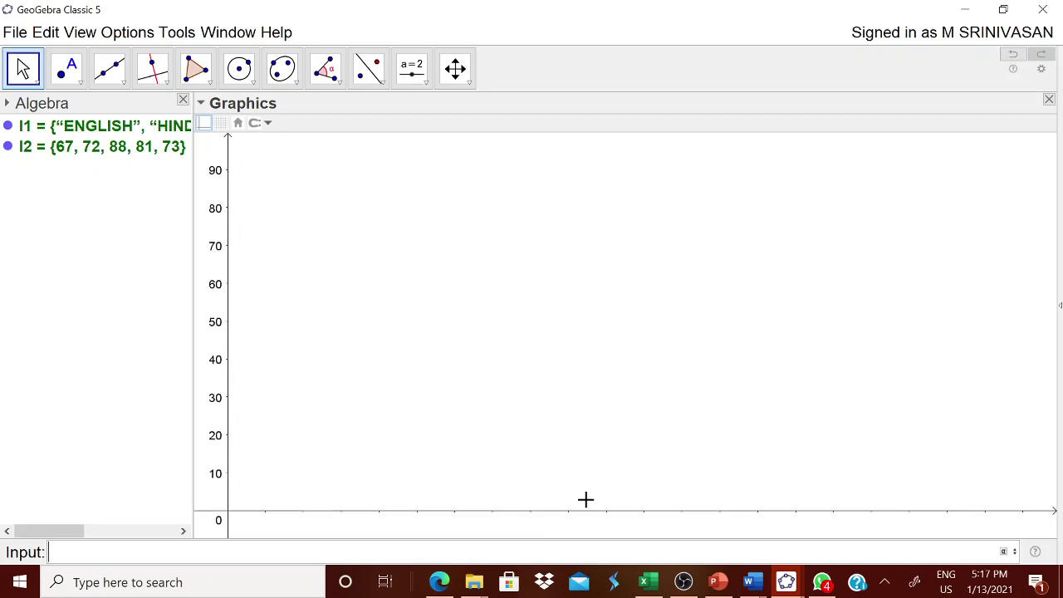
left_click_drag(586, 498, 619, 501)
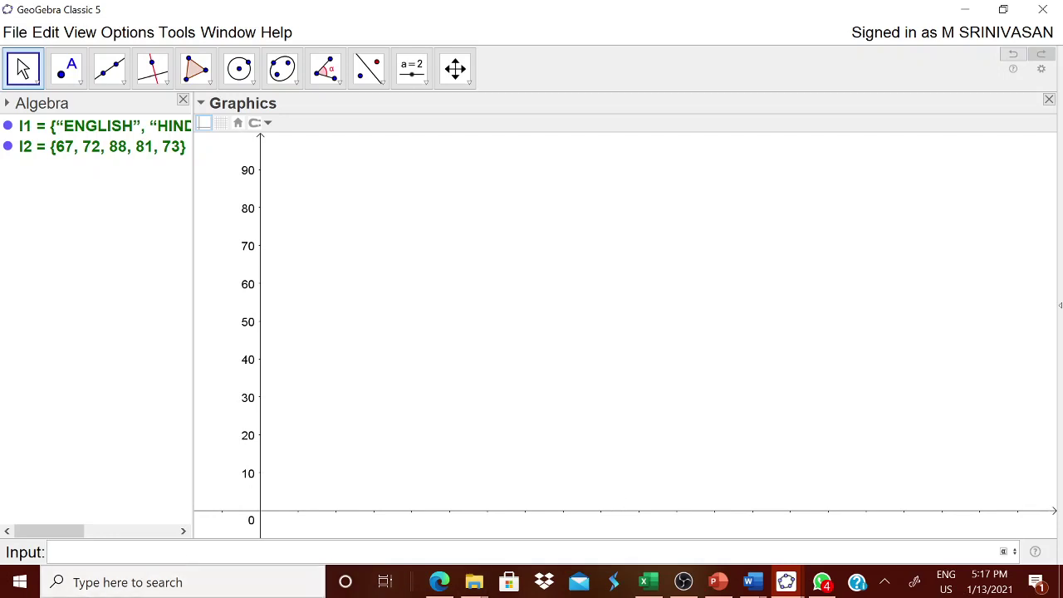
mouse_move(750, 582)
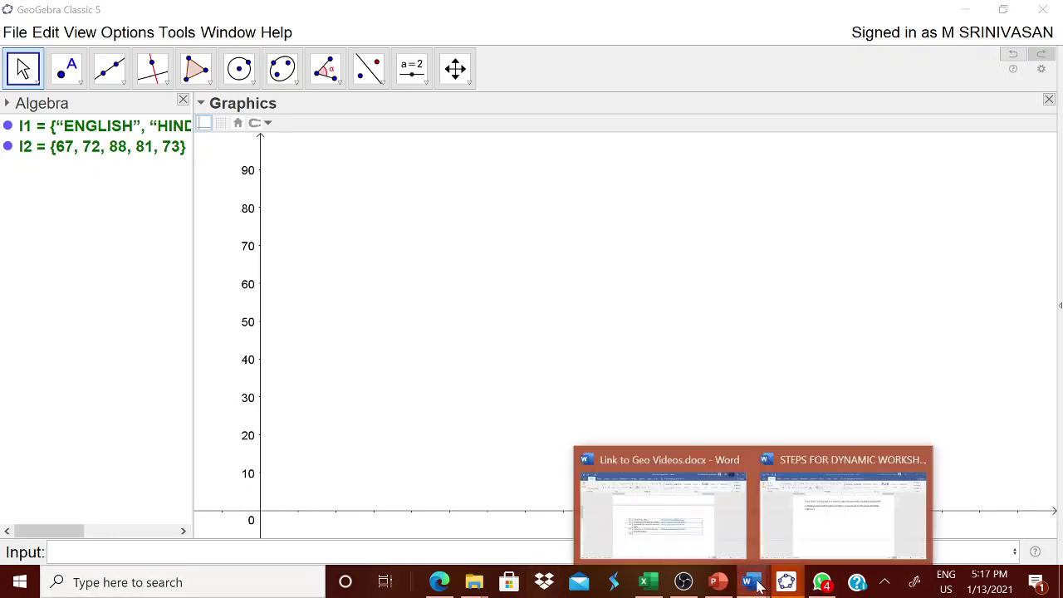
- Check the Word steps document and return to GeoGebra
left_click(810, 541)
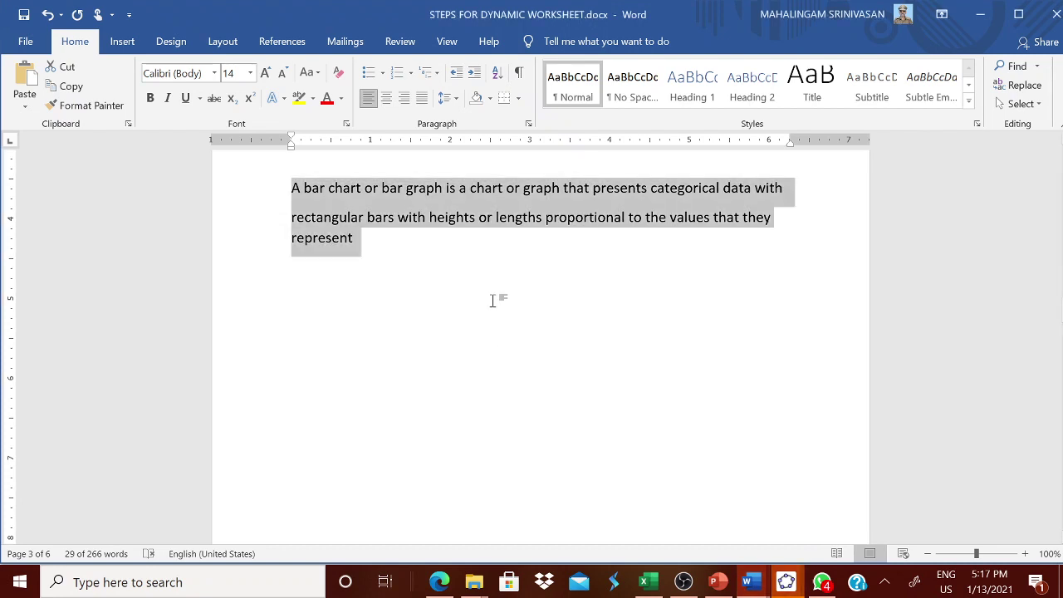
left_click(786, 581)
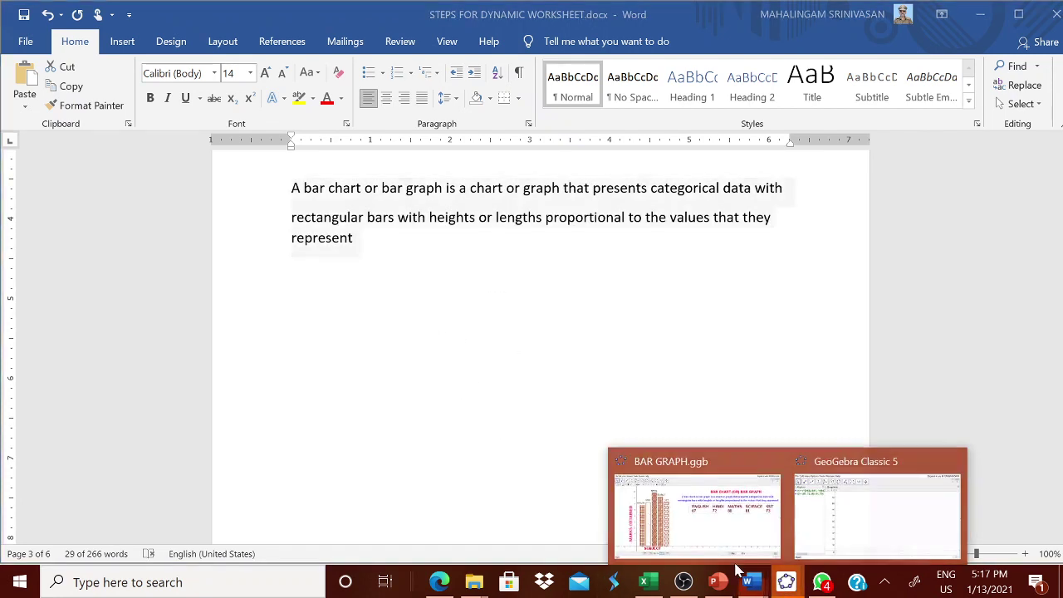
left_click(864, 541)
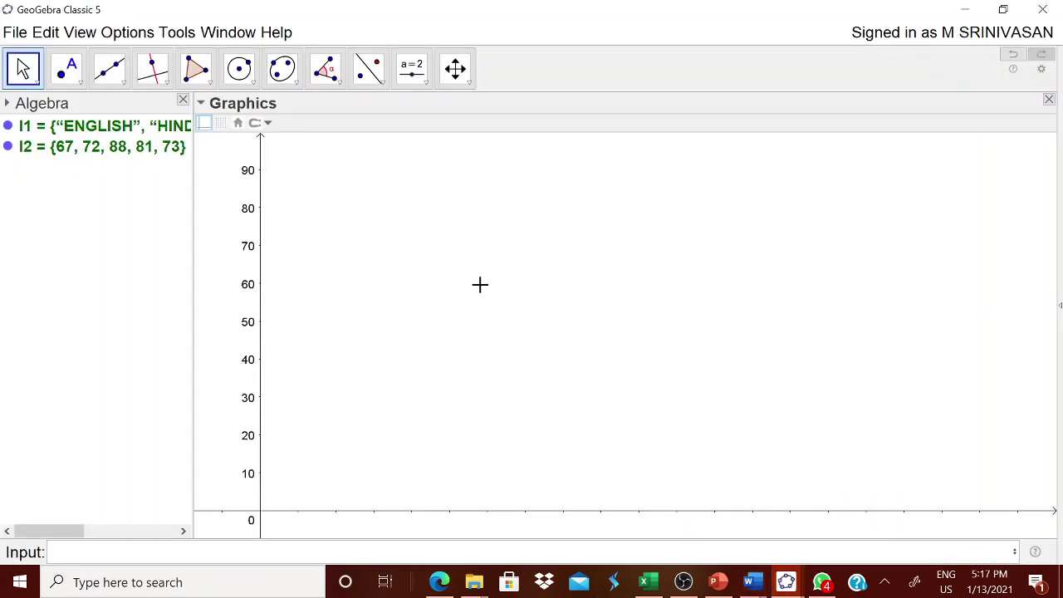
- Write the title text 'BAR GRAPH (OR) BAR CHART' near the top, correcting the GARPH typo
left_click(427, 83)
left_click(444, 143)
left_click(623, 174)
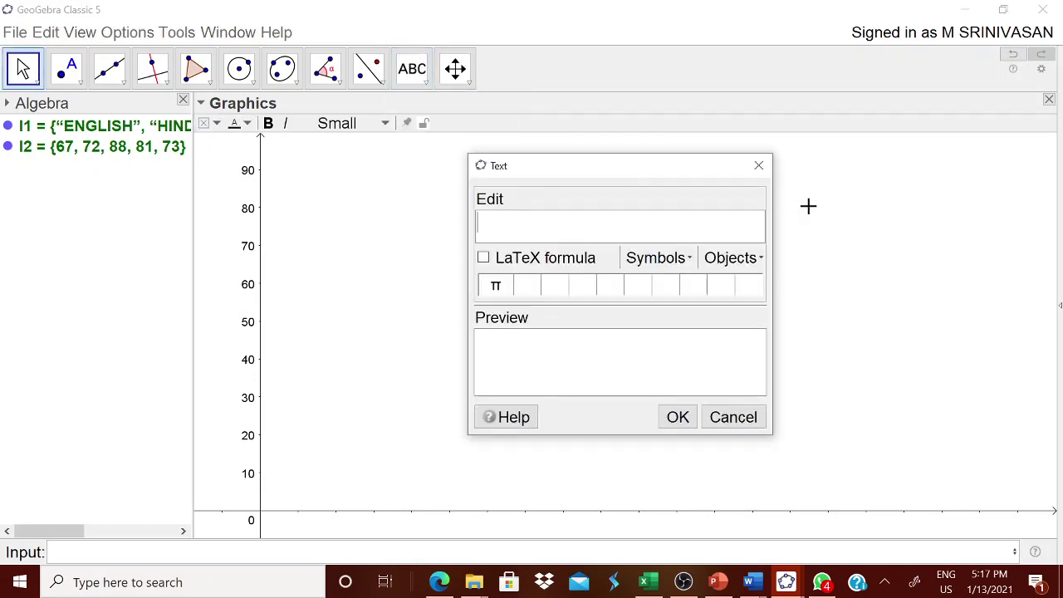
type("BAR GARPH ")
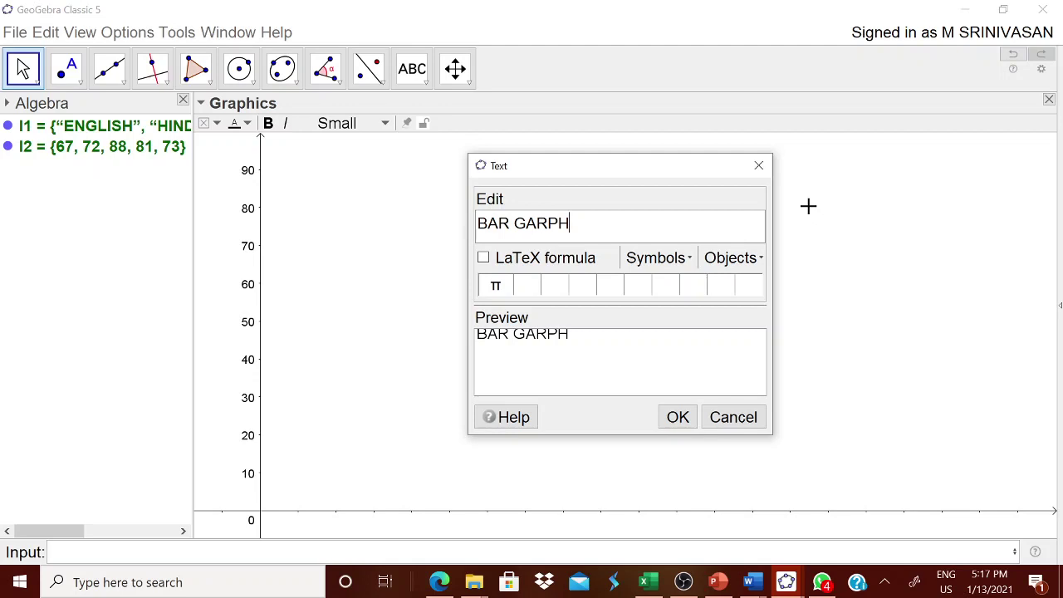
type("OR BAR CHART")
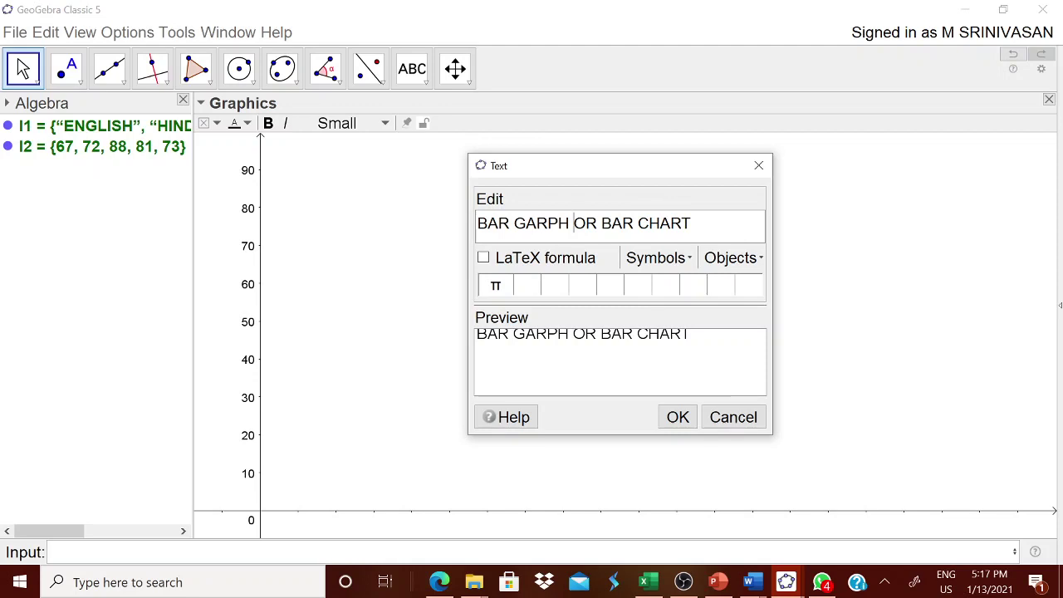
left_click_drag(525, 223, 549, 222)
type("RA")
type("(")
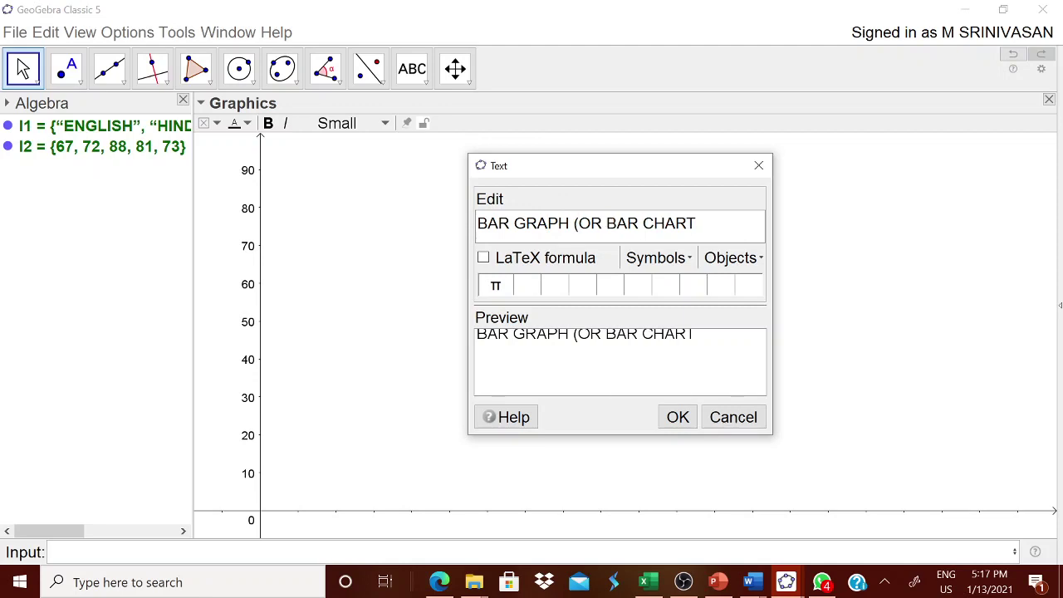
type(")")
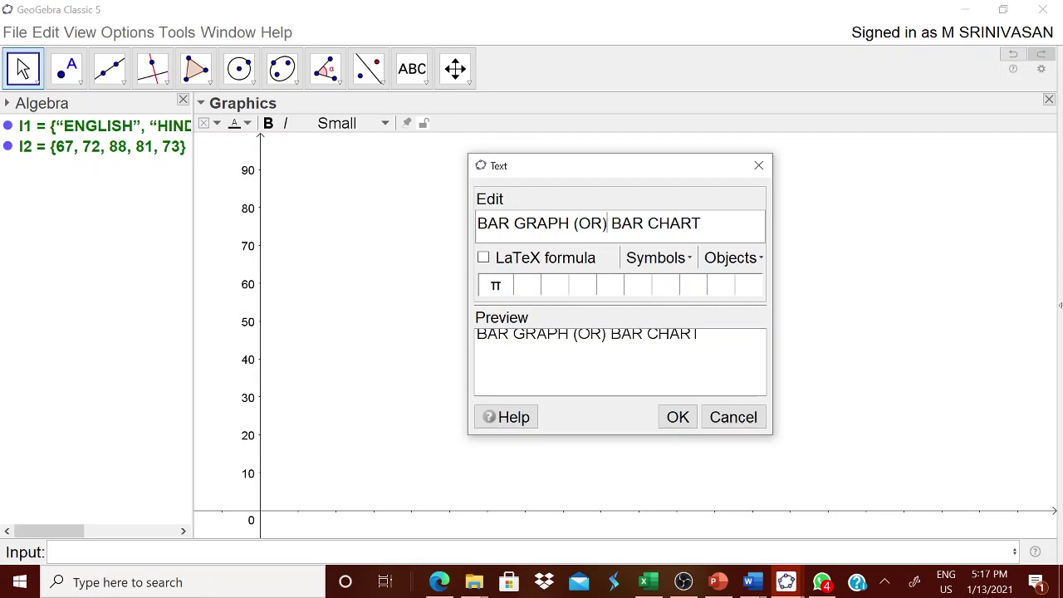
- Confirm the title and paste the copied bar chart definition from Word as a new text
left_click(678, 418)
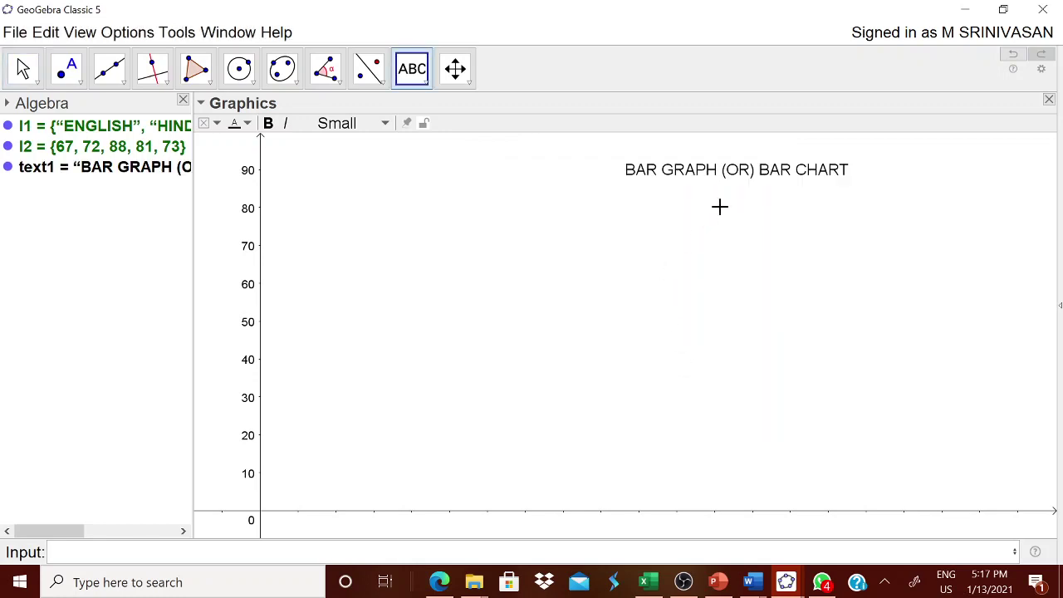
left_click(750, 582)
left_click(809, 550)
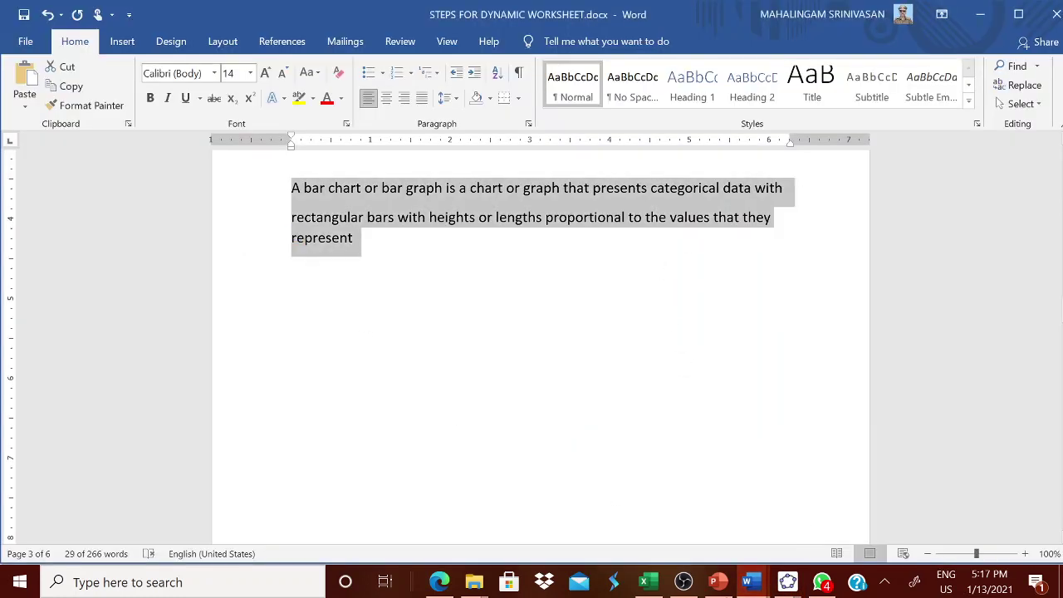
mouse_move(786, 582)
left_click(872, 506)
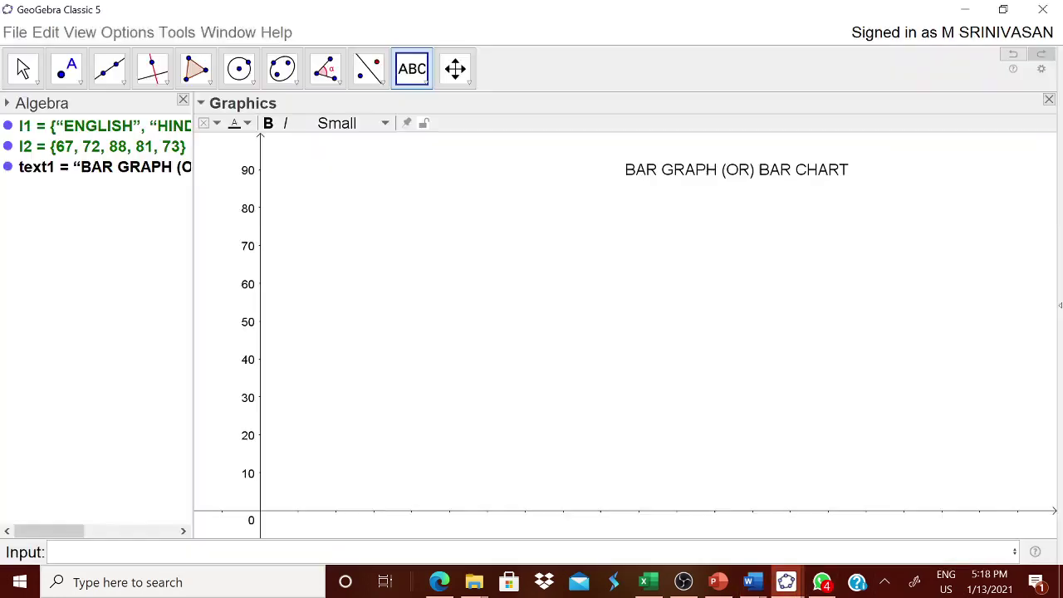
left_click(467, 156)
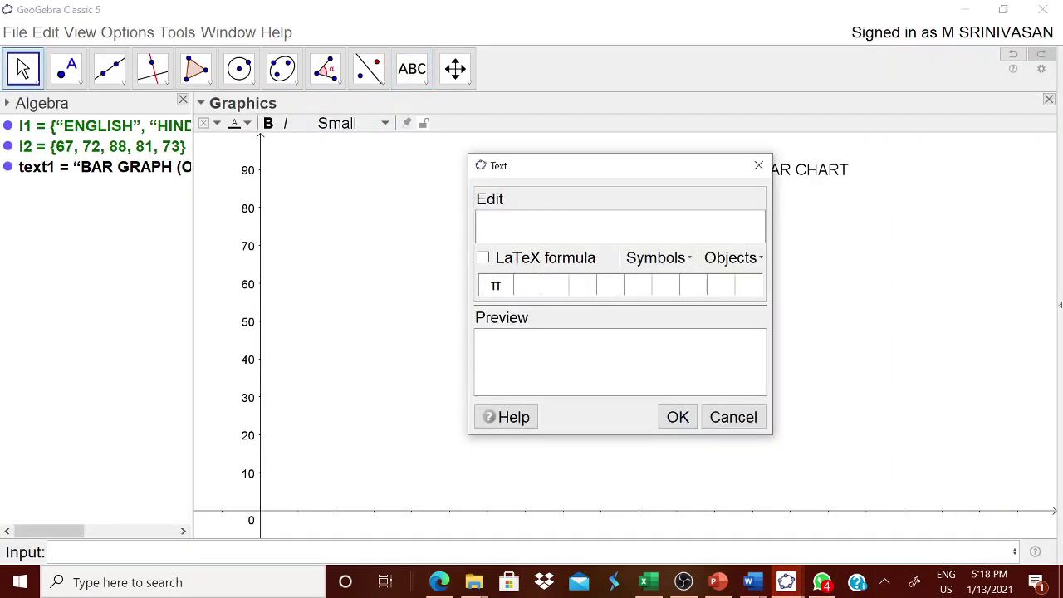
key("ctrl+v")
left_click(678, 417)
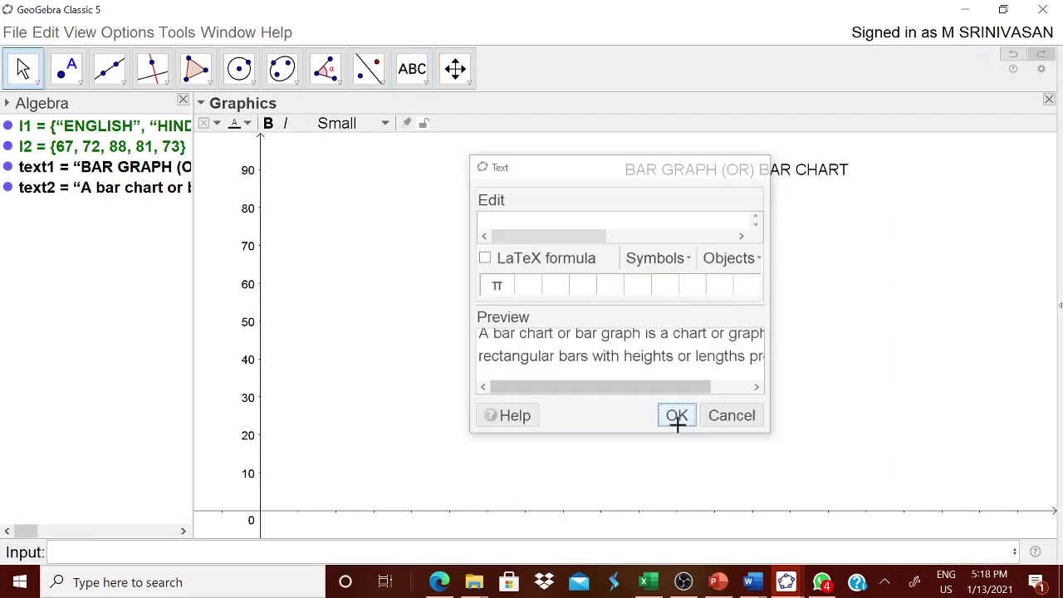
- Arrange the title and definition at the top right, with the definition beneath the title
left_click_drag(837, 260, 803, 230)
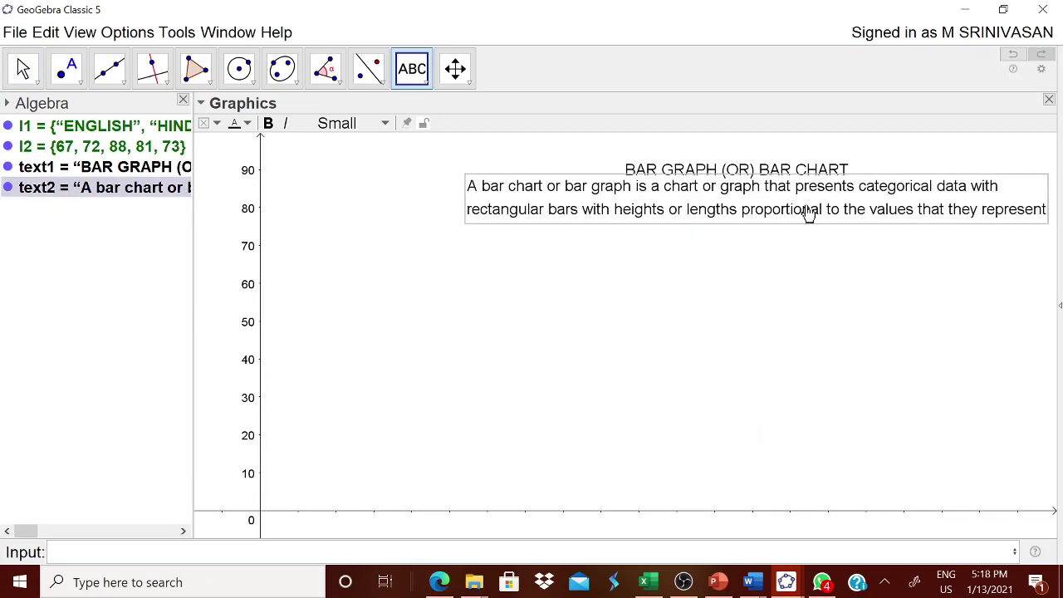
left_click_drag(795, 176, 828, 164)
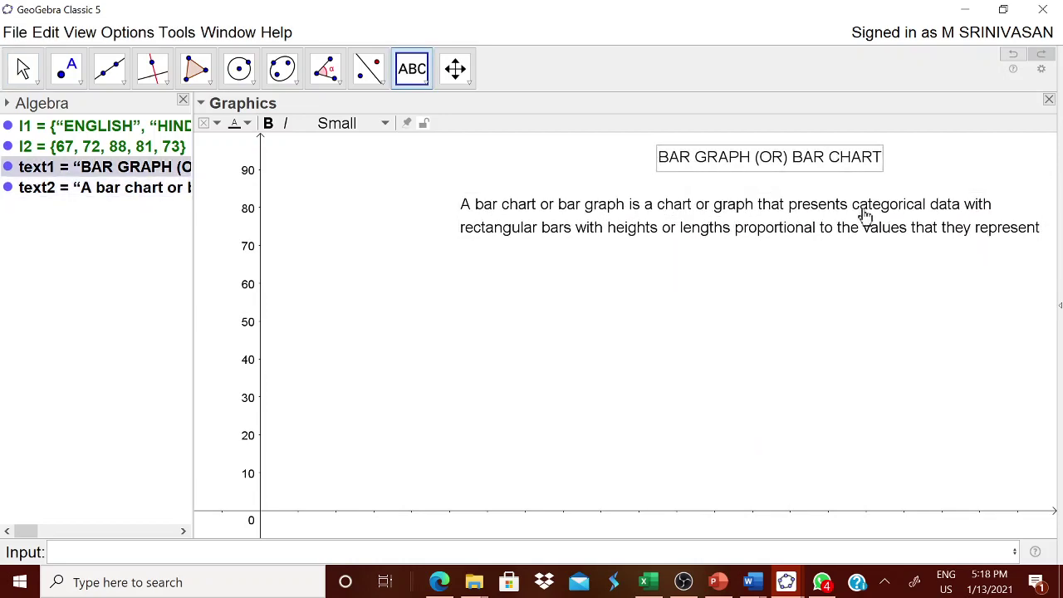
left_click_drag(869, 216, 910, 192)
mouse_move(869, 161)
left_mouse_down()
mouse_move(901, 156)
mouse_move(880, 187)
left_mouse_up()
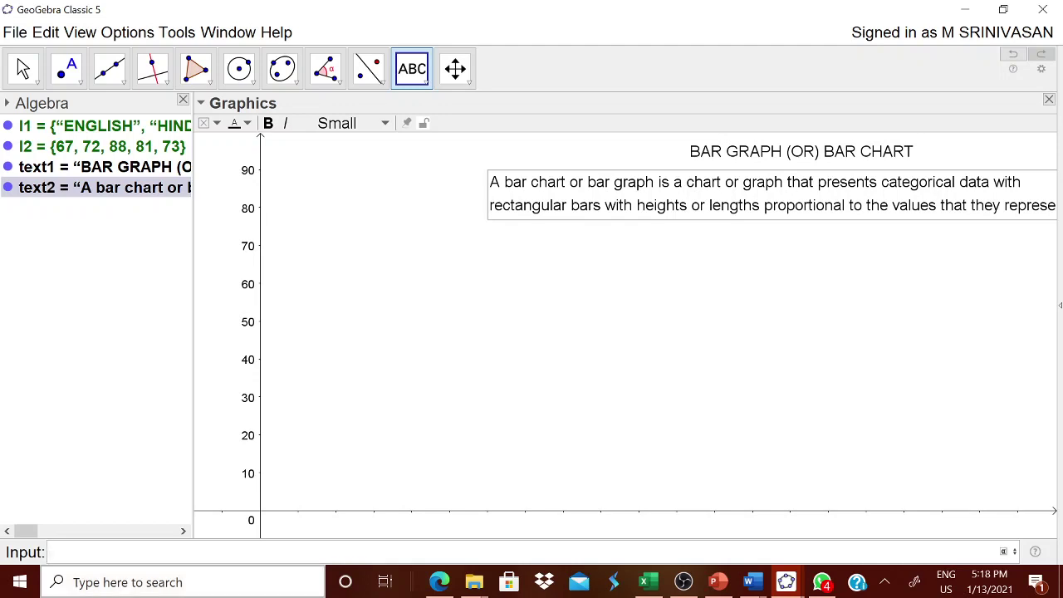
- Fill in BarChart(l1, l2, 0.75) in the Input bar from the command template
type("B")
type("ar")
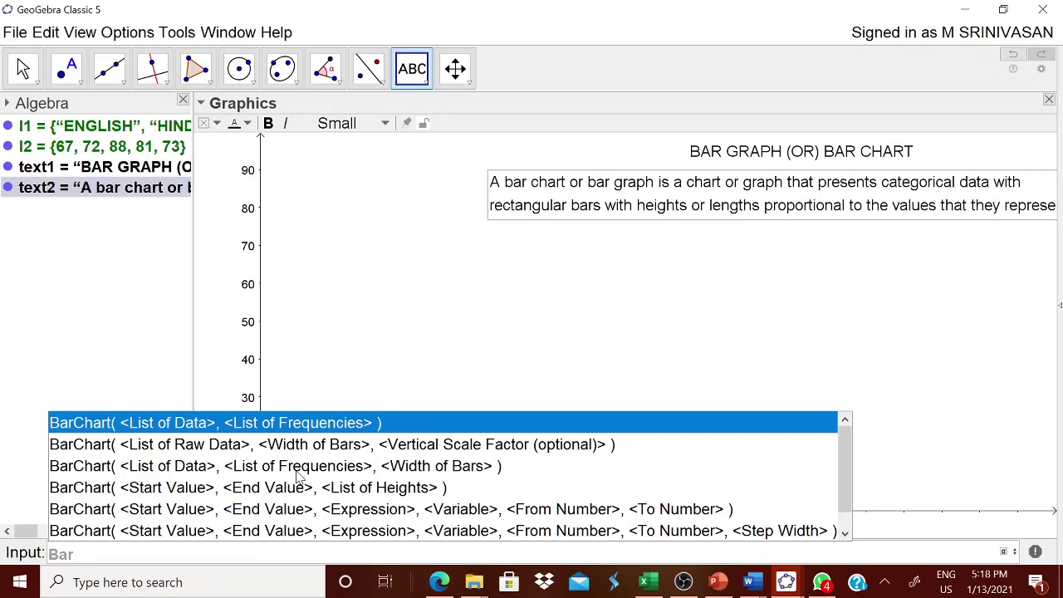
left_click(296, 470)
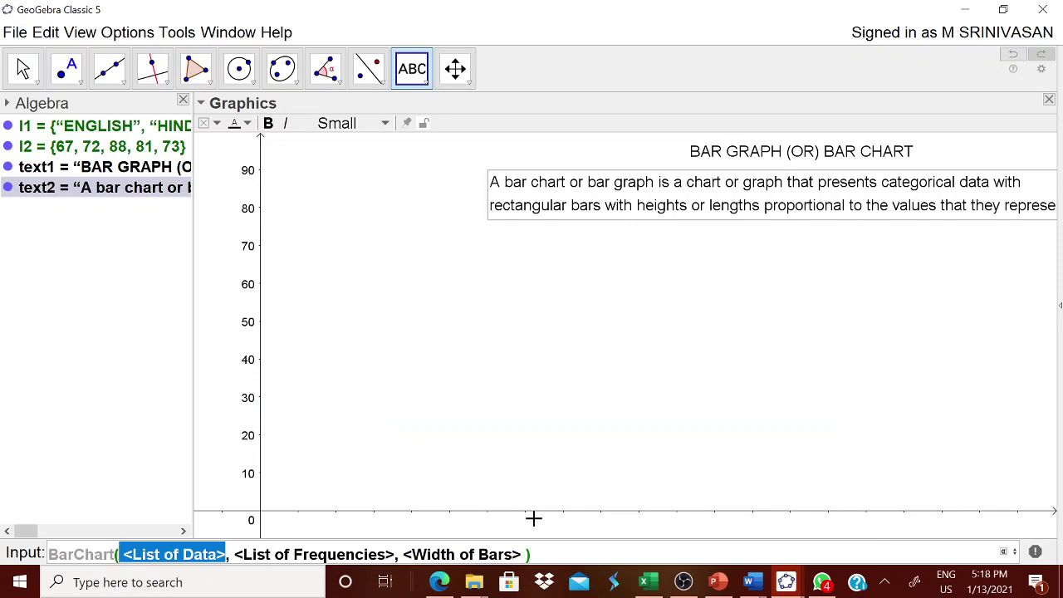
type("l1")
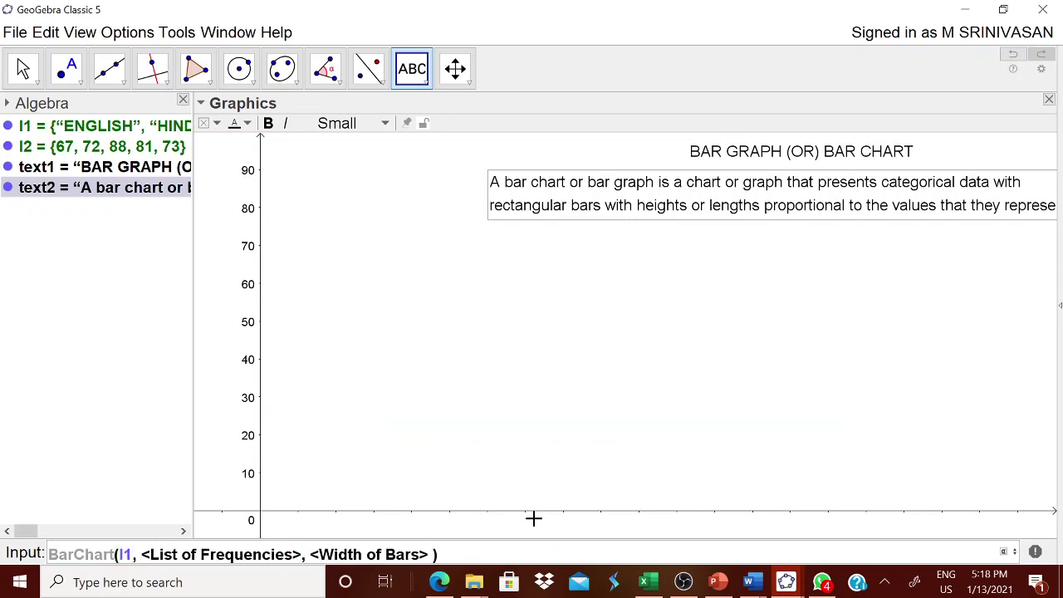
key("Tab")
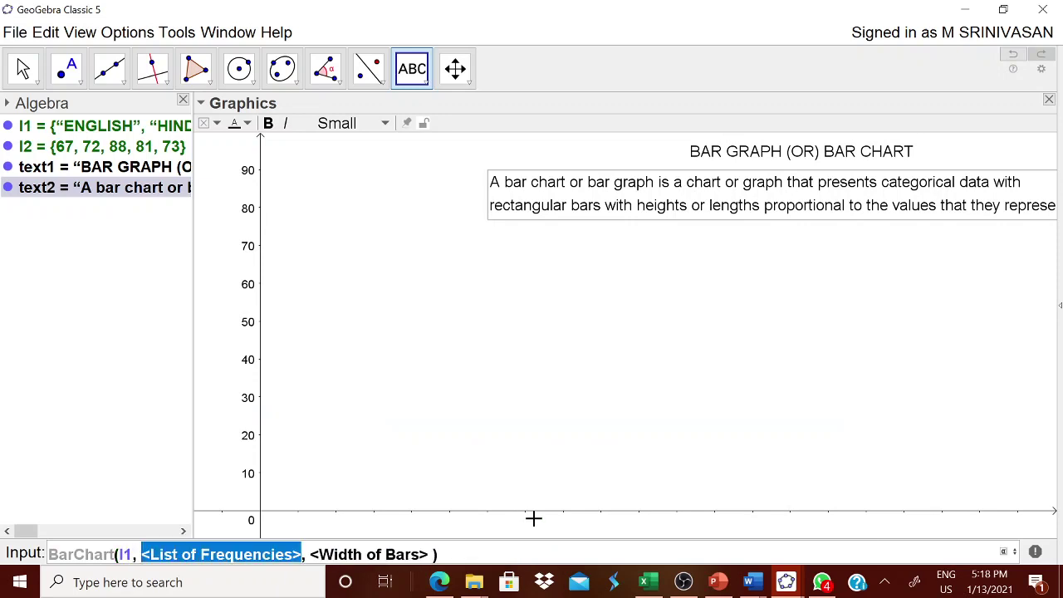
type("l2")
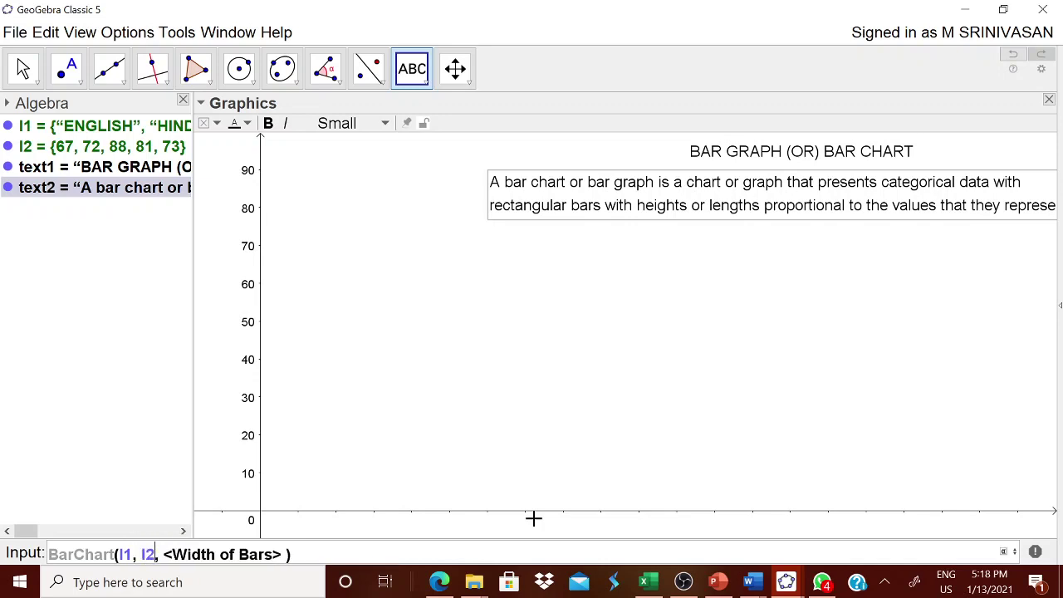
key("Tab")
type("0")
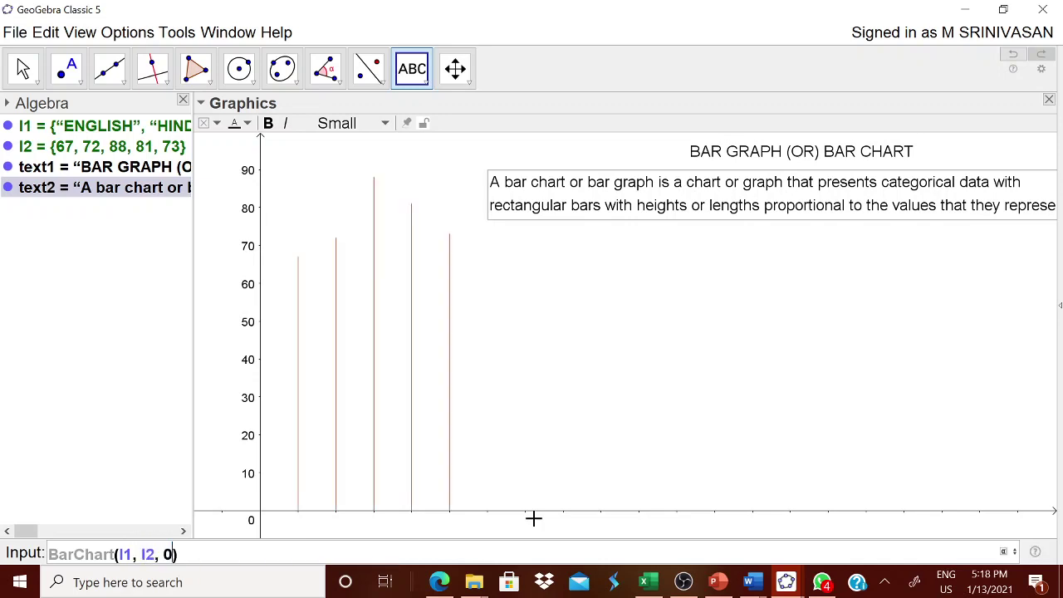
type(".75")
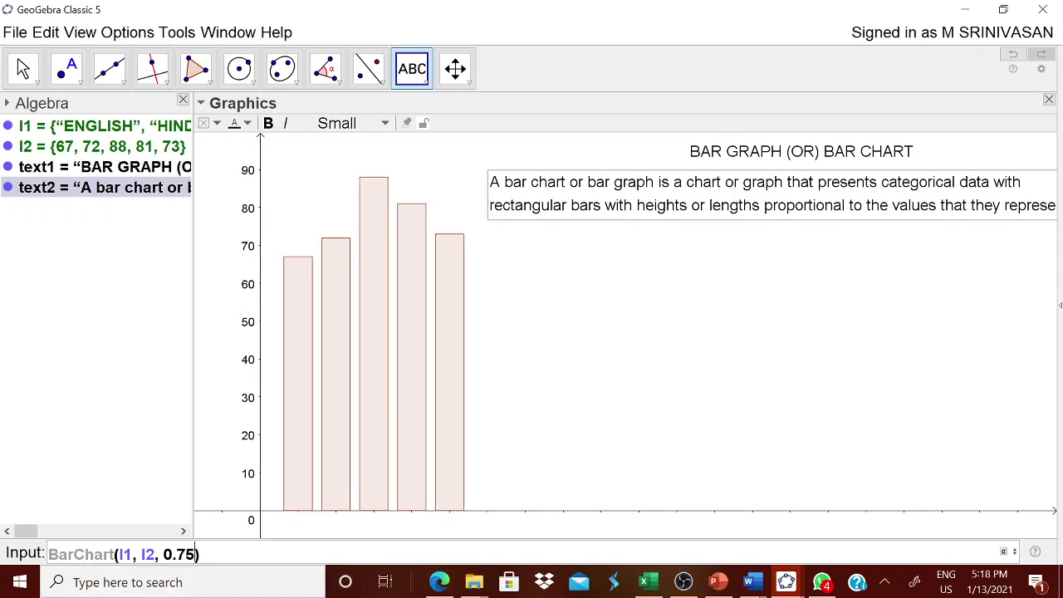
- Try a bar width of 1, revert to 0.75 and create the chart
key("End")
key("BackSpace")
key("BackSpace")
key("BackSpace")
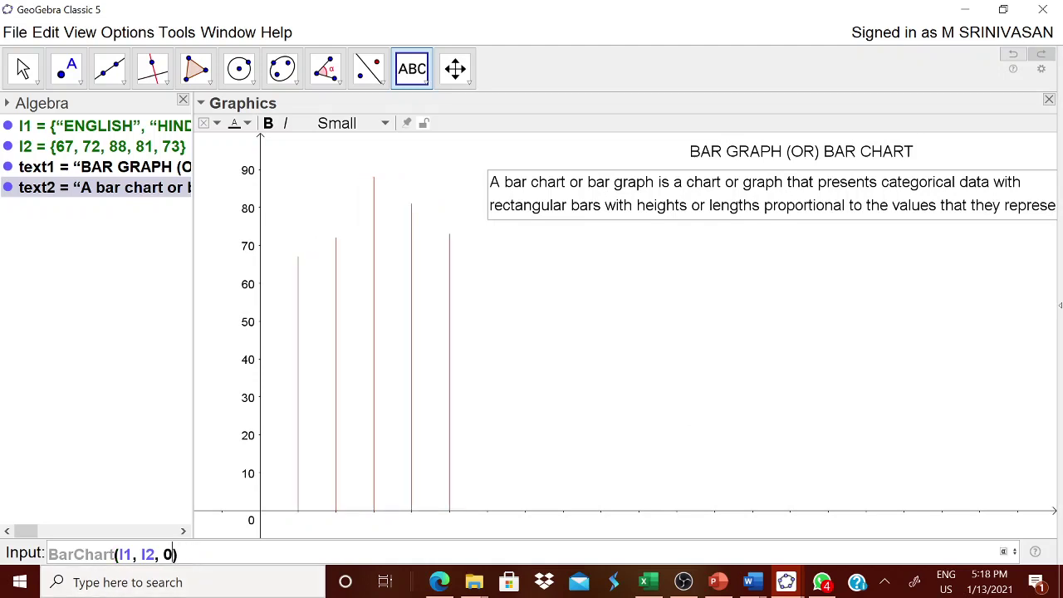
key("BackSpace")
type("1")
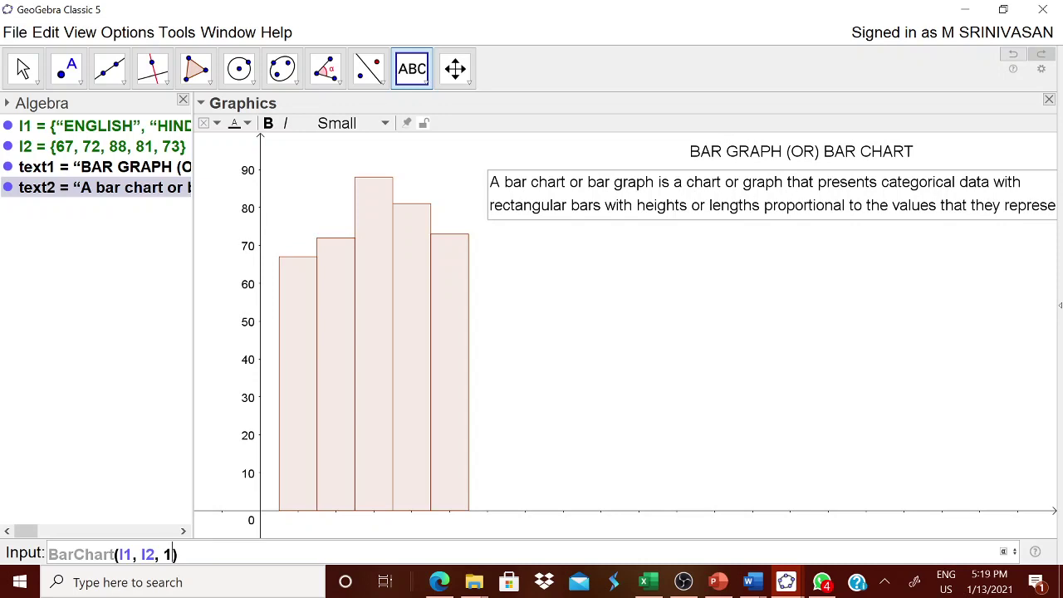
key("BackSpace")
type("0.75")
key("Return")
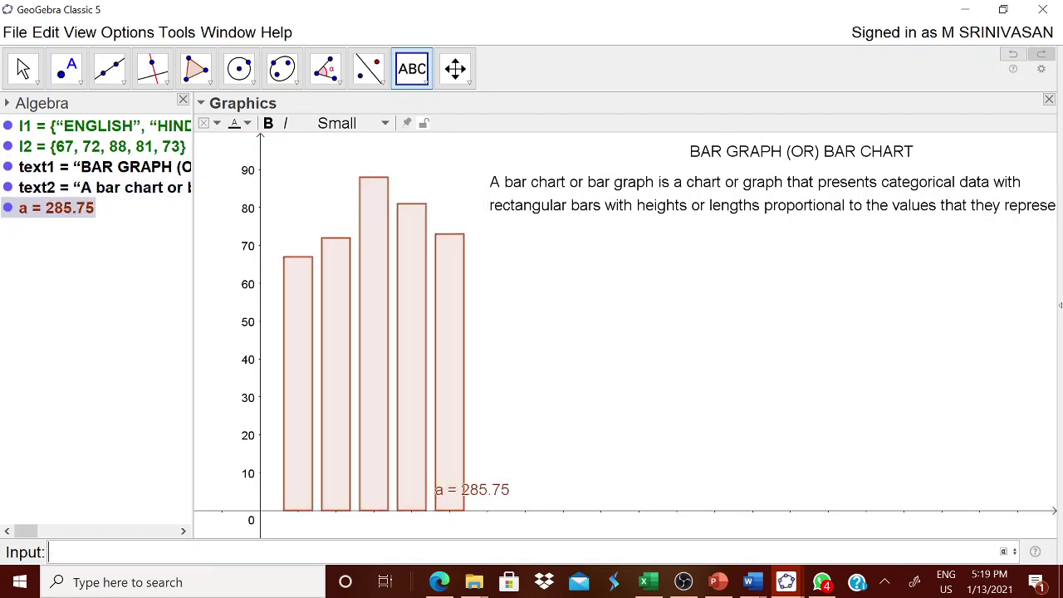
- Hide the bar chart's a = 285.75 label, dismissing an accidental new text
right_click(55, 211)
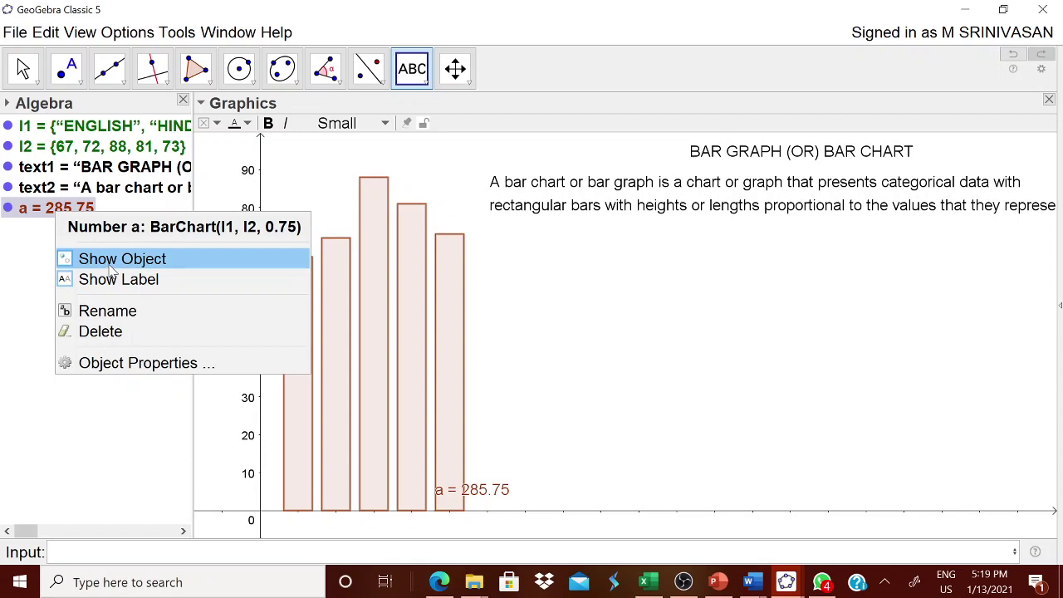
left_click(110, 281)
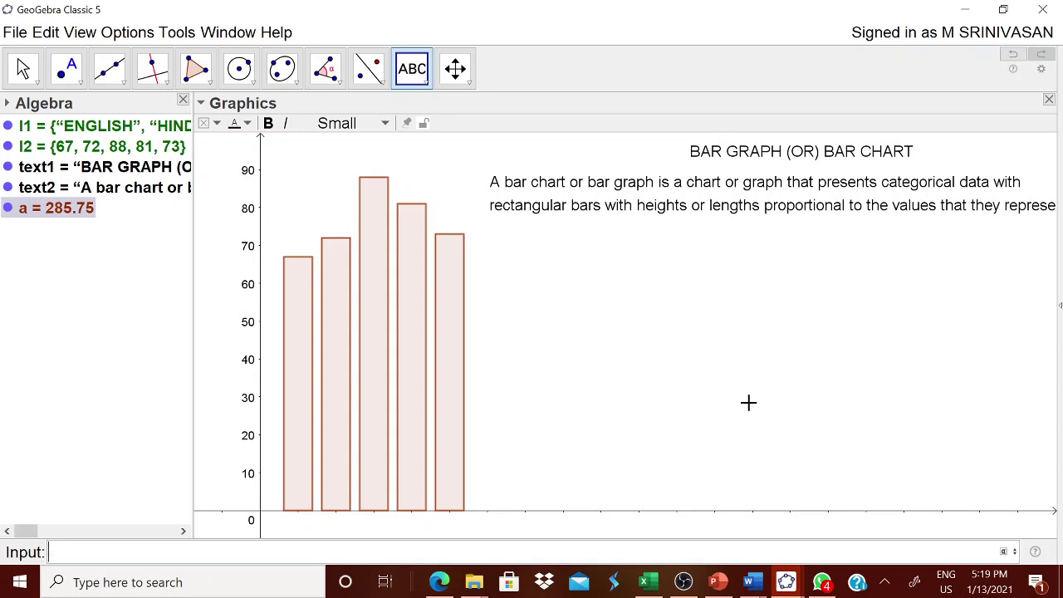
left_click(427, 408)
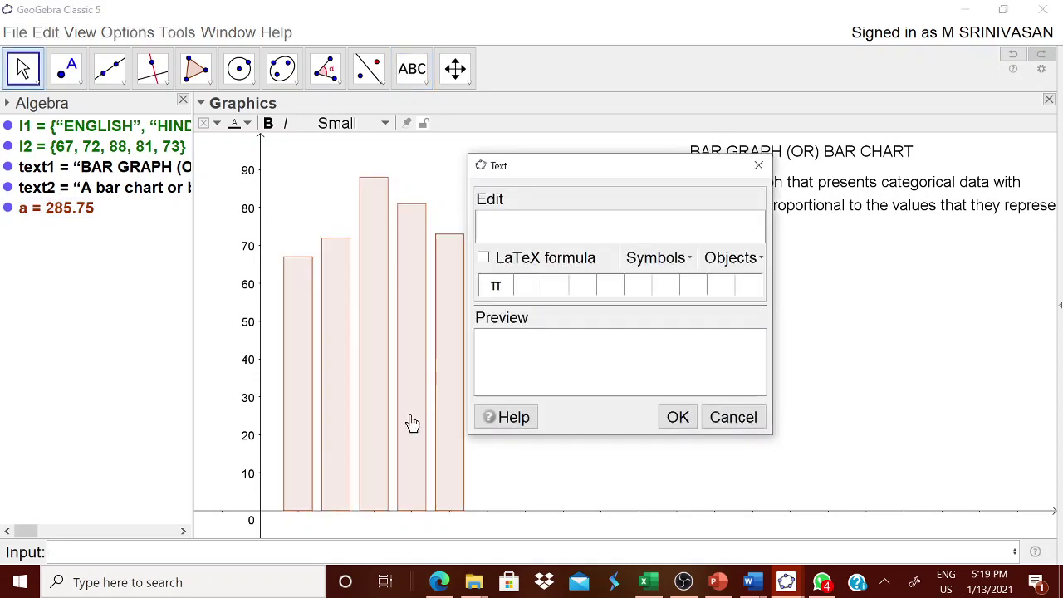
left_click(728, 418)
- Select the bar chart and bring up its context options
key("Escape")
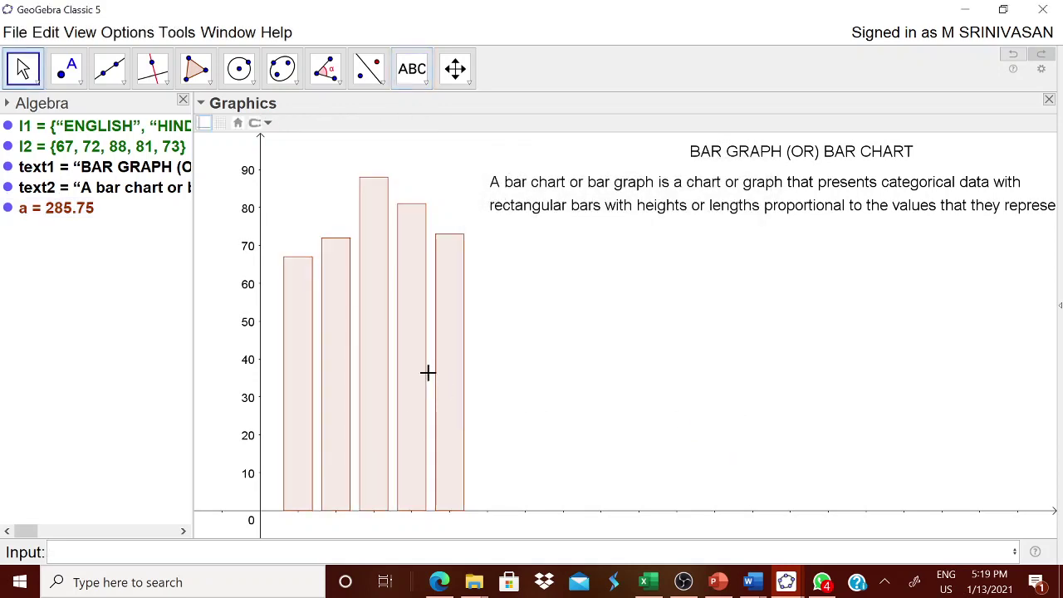
left_click(423, 373)
right_click(423, 373)
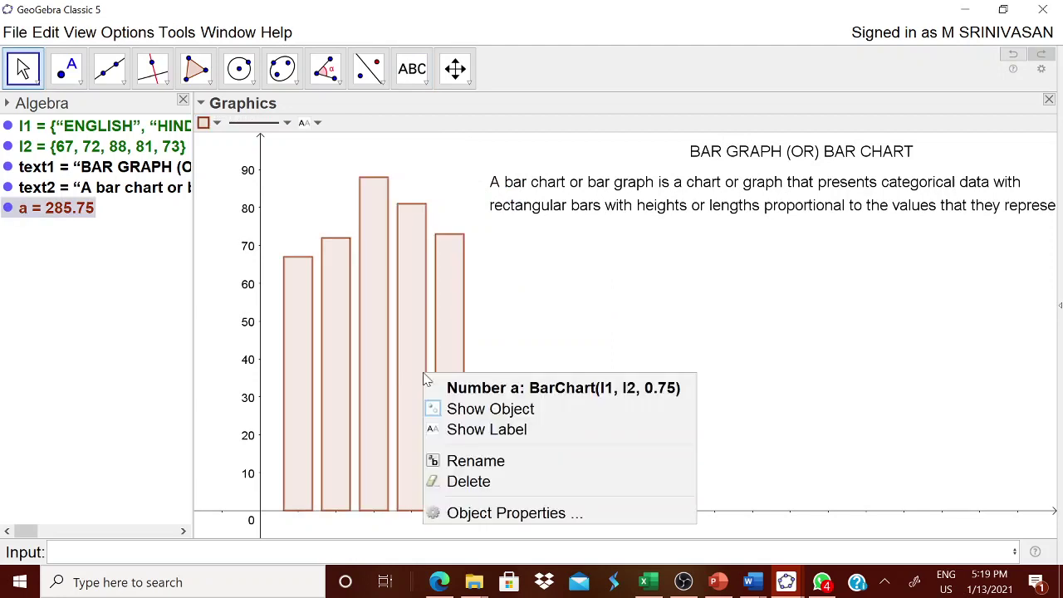
- Thicken the bar chart's outlines to the maximum line thickness of 12
left_click(548, 522)
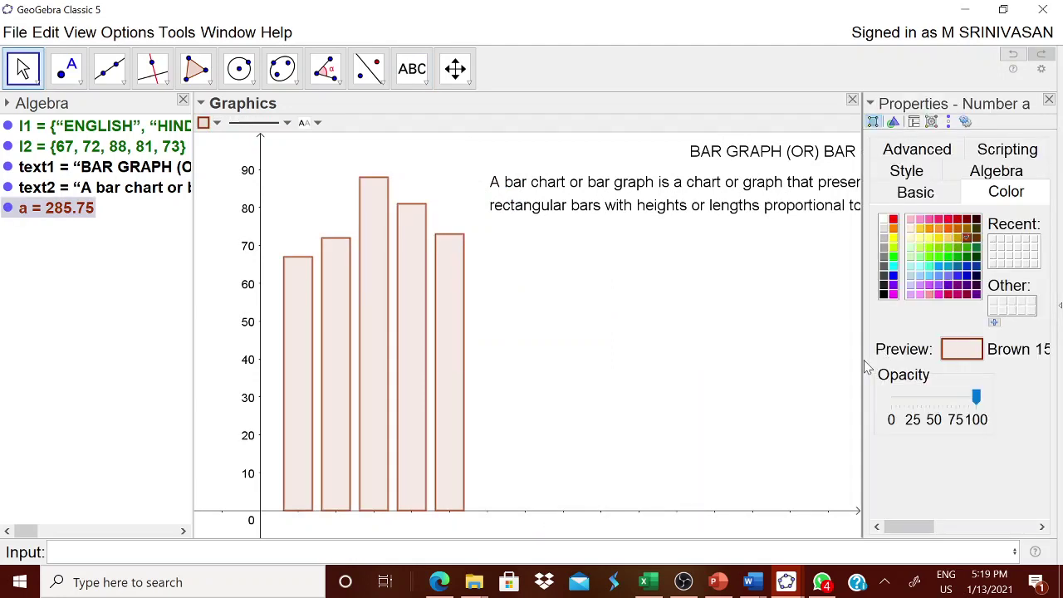
left_click_drag(846, 360, 752, 364)
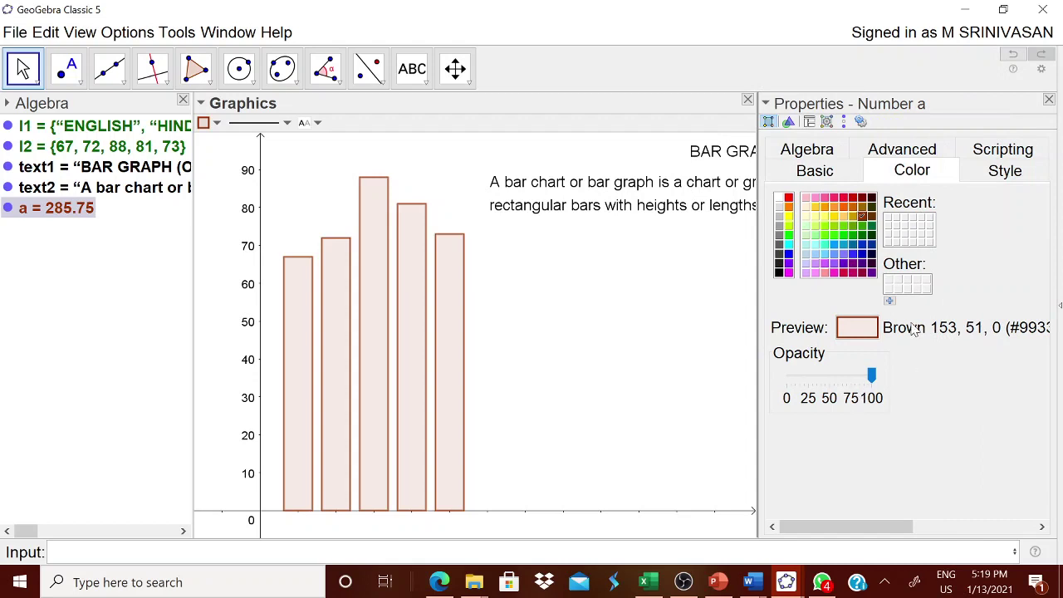
left_click(1008, 175)
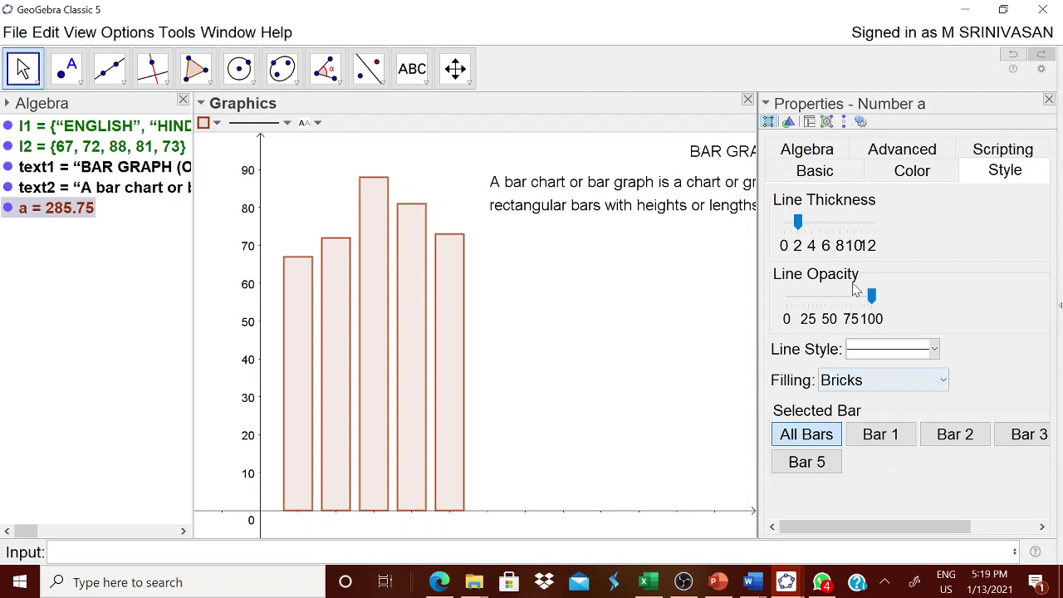
left_click_drag(798, 222, 861, 224)
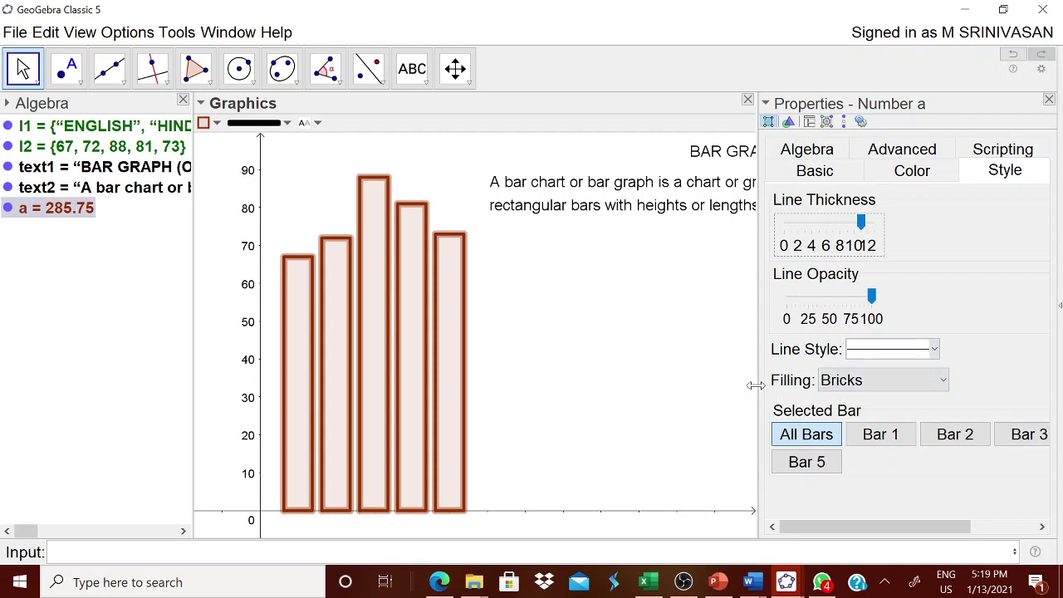
- Colour all five bars solid red (#FF0033)
left_click_drag(755, 386, 645, 394)
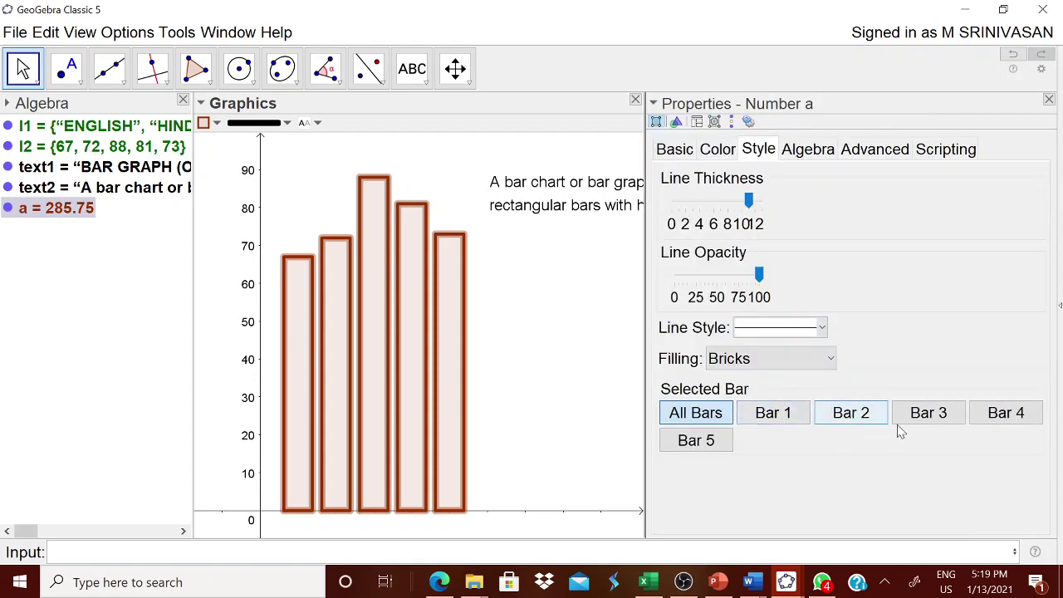
left_click(729, 150)
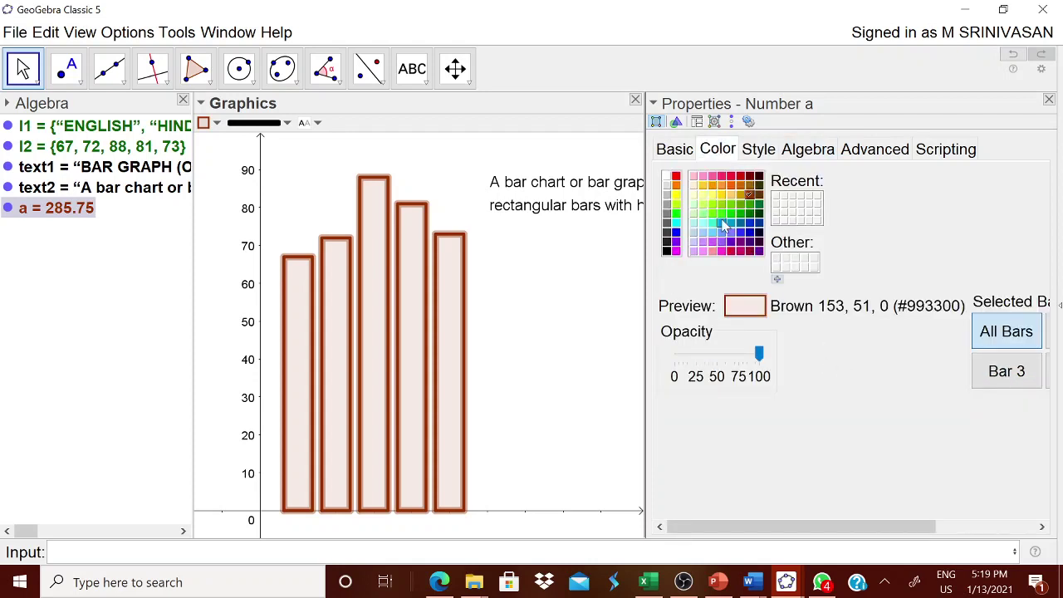
left_click(731, 177)
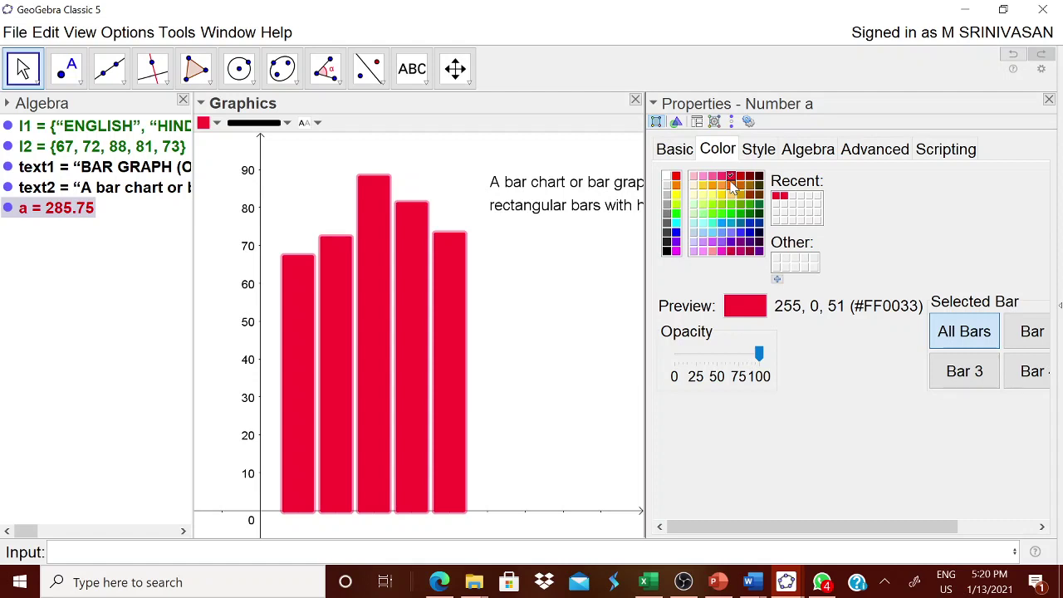
key("ctrl+a")
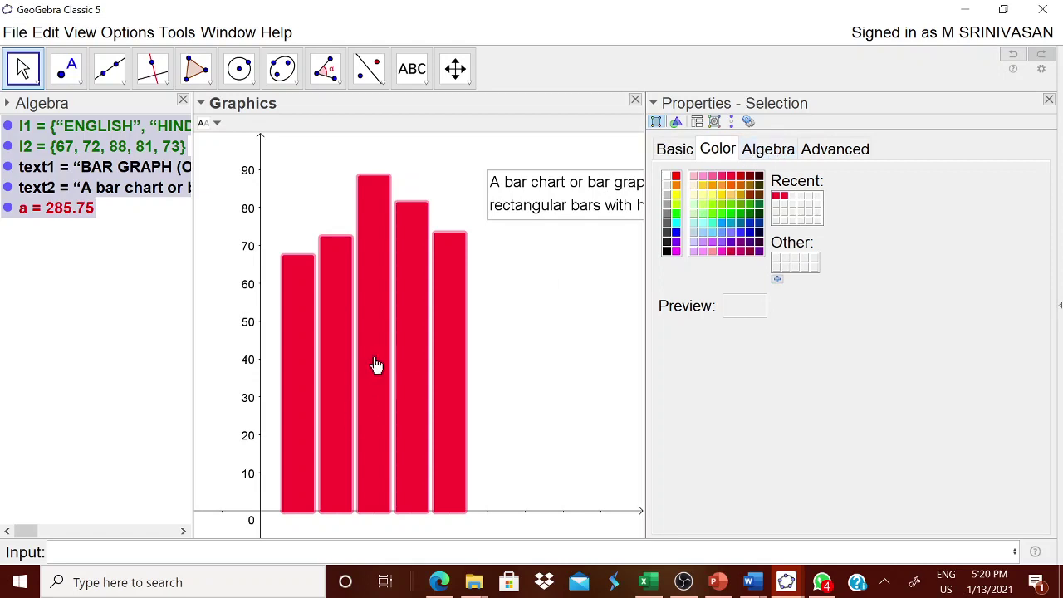
- Give the first bar a dotted fill in the bar chart's Style properties
left_click(94, 328)
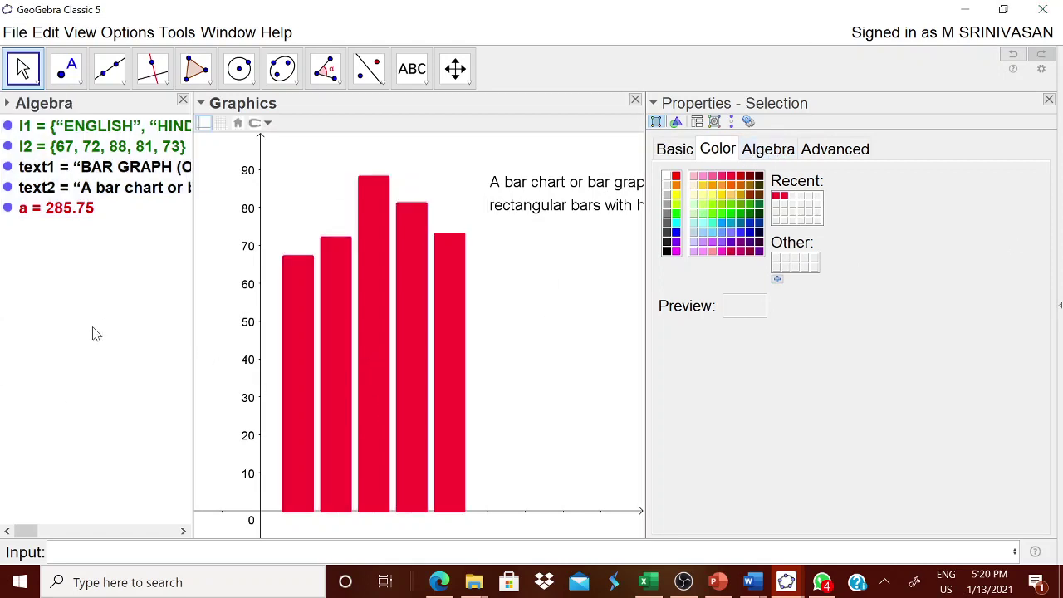
right_click(73, 218)
left_click(114, 365)
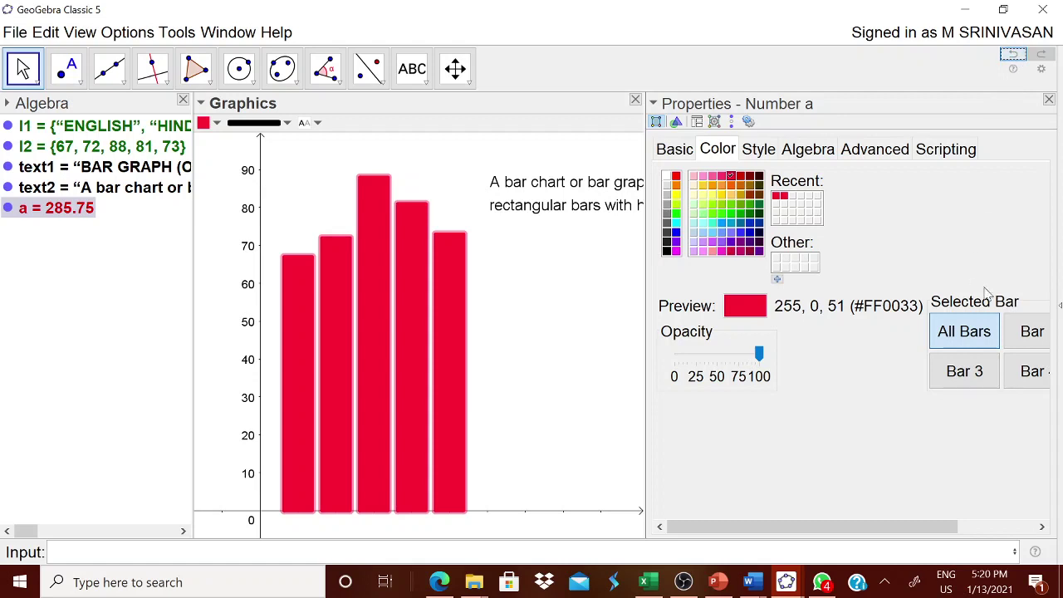
left_click(1020, 335)
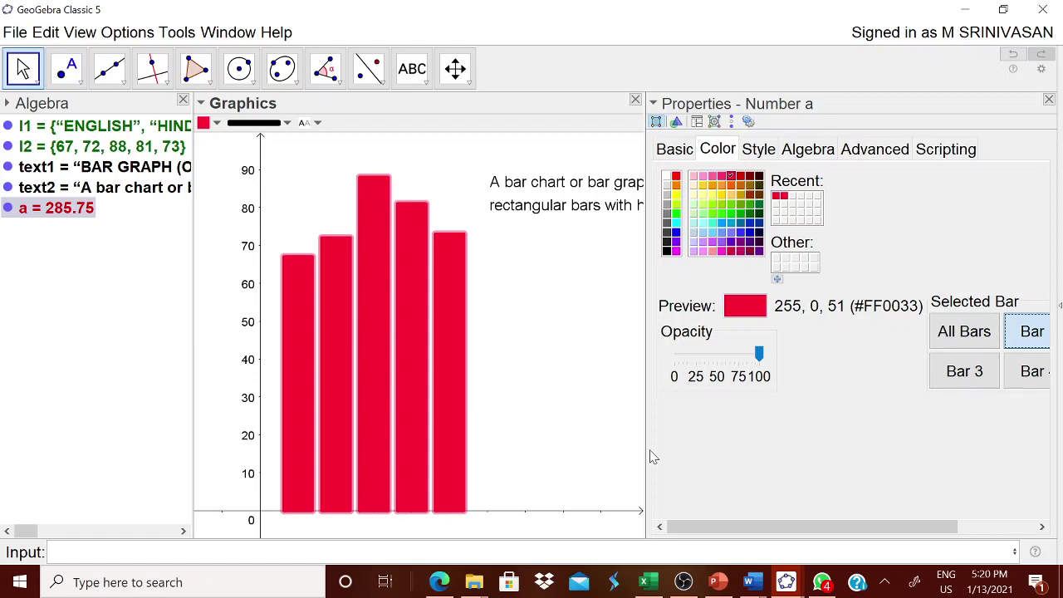
left_click_drag(645, 444, 571, 449)
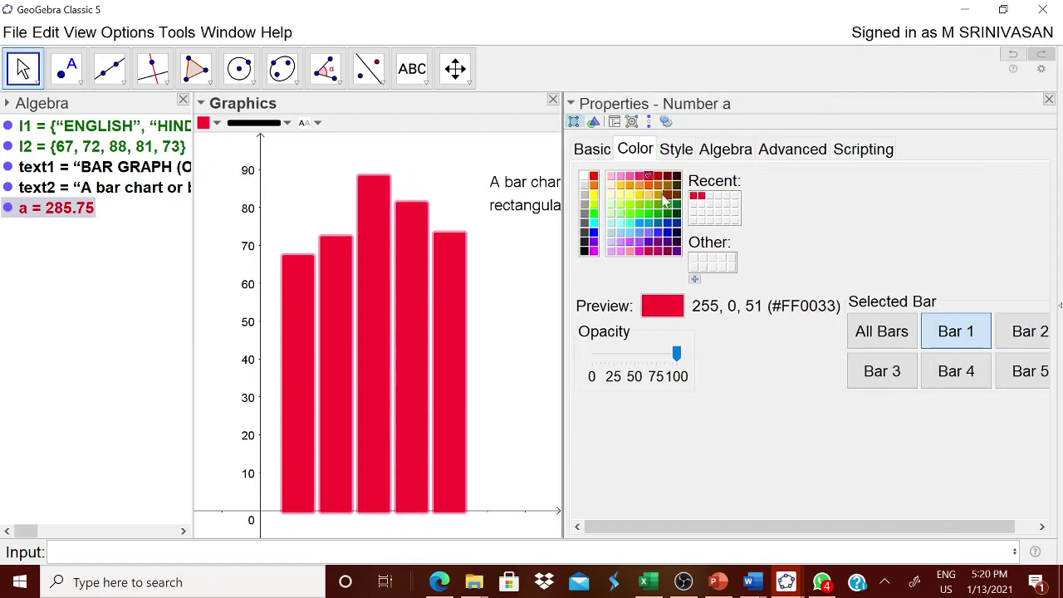
left_click(676, 150)
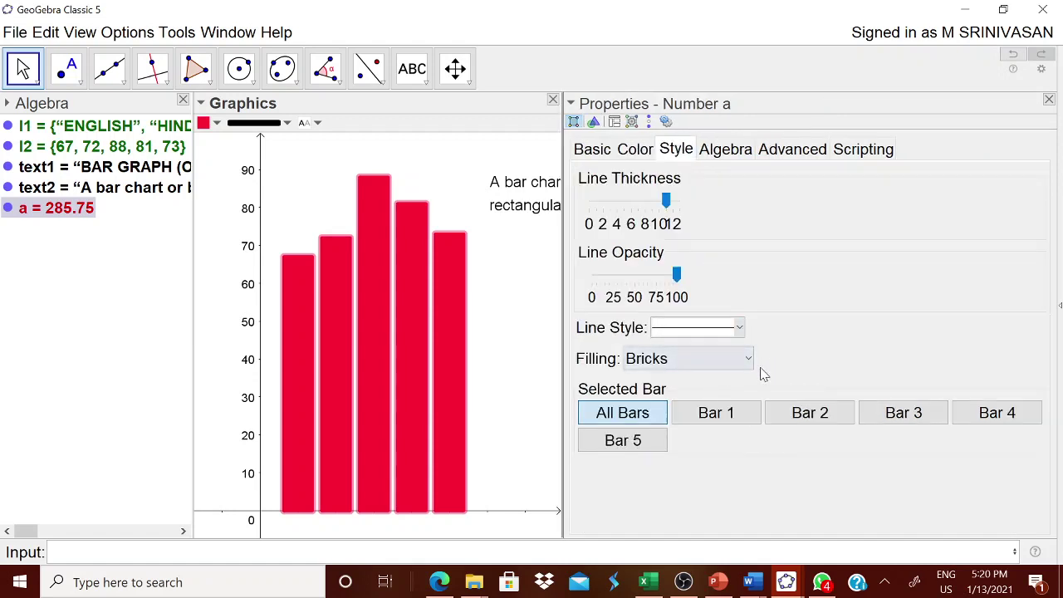
left_click(726, 413)
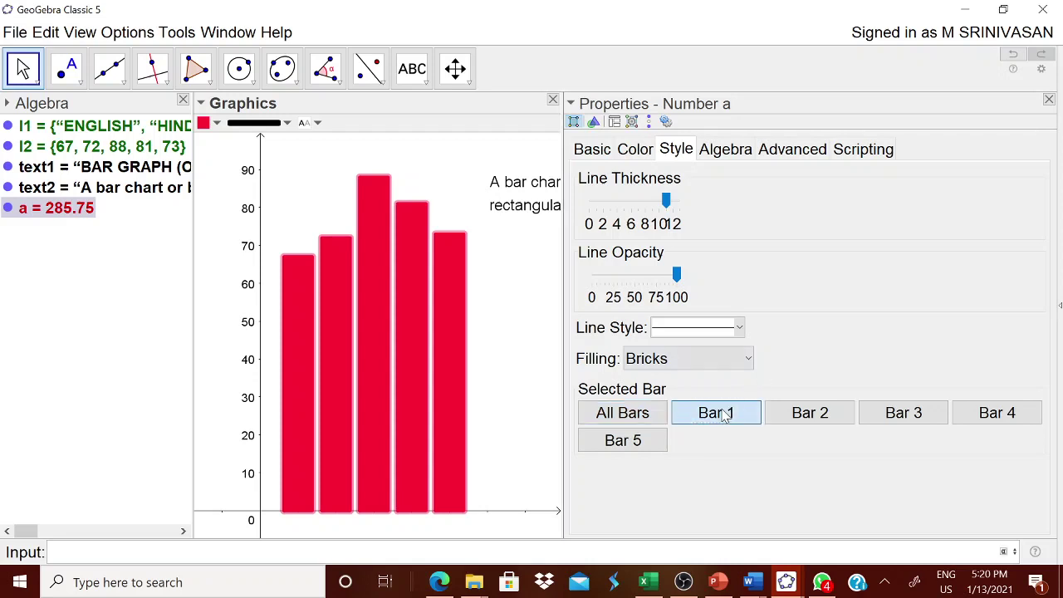
left_click(748, 362)
left_click(710, 403)
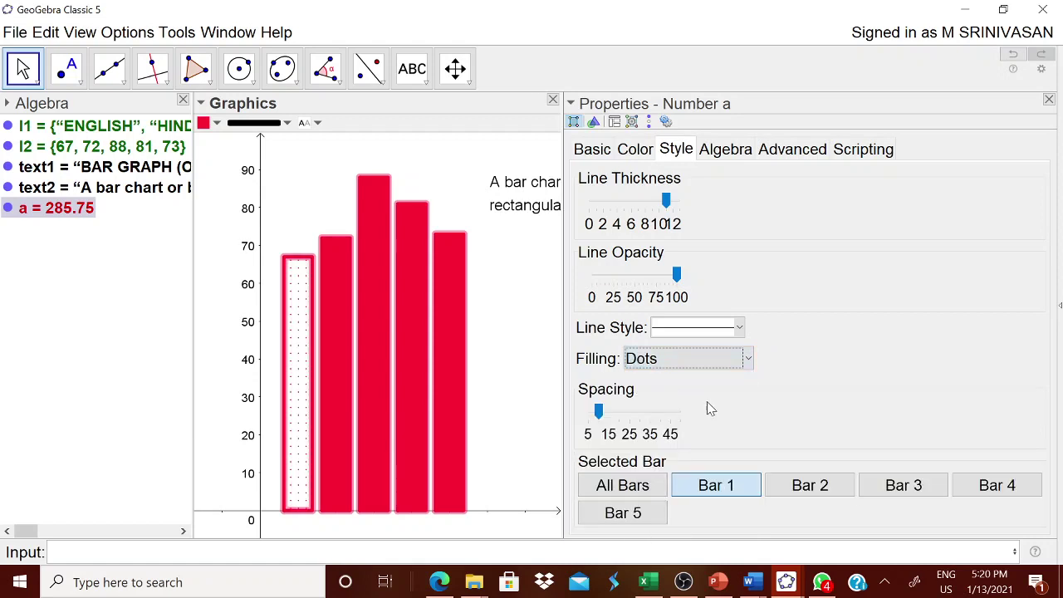
- Fill the second bar with hatching and the third with a weave pattern
left_click(799, 486)
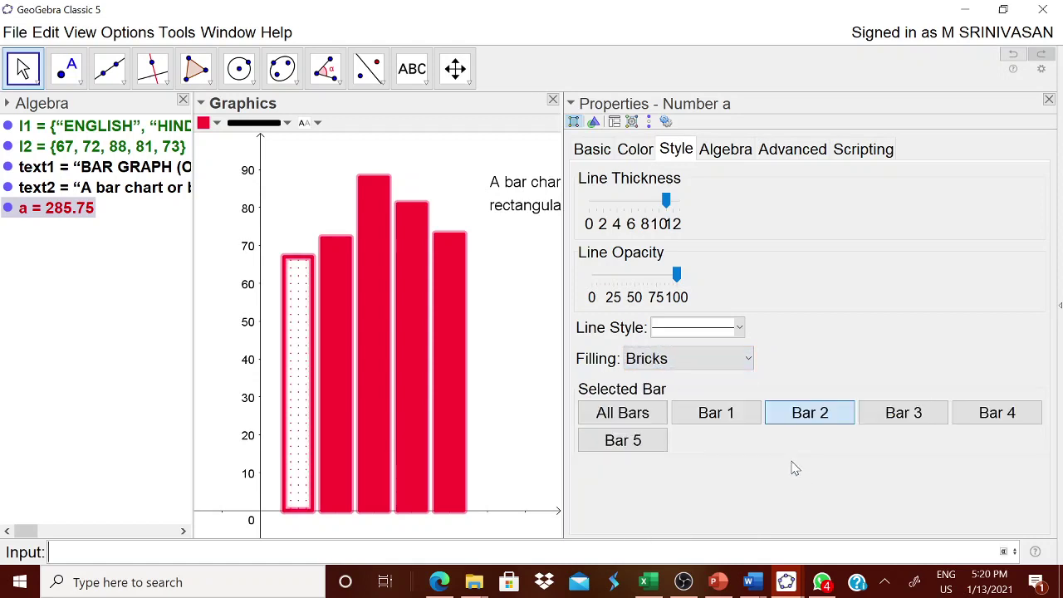
left_click(747, 360)
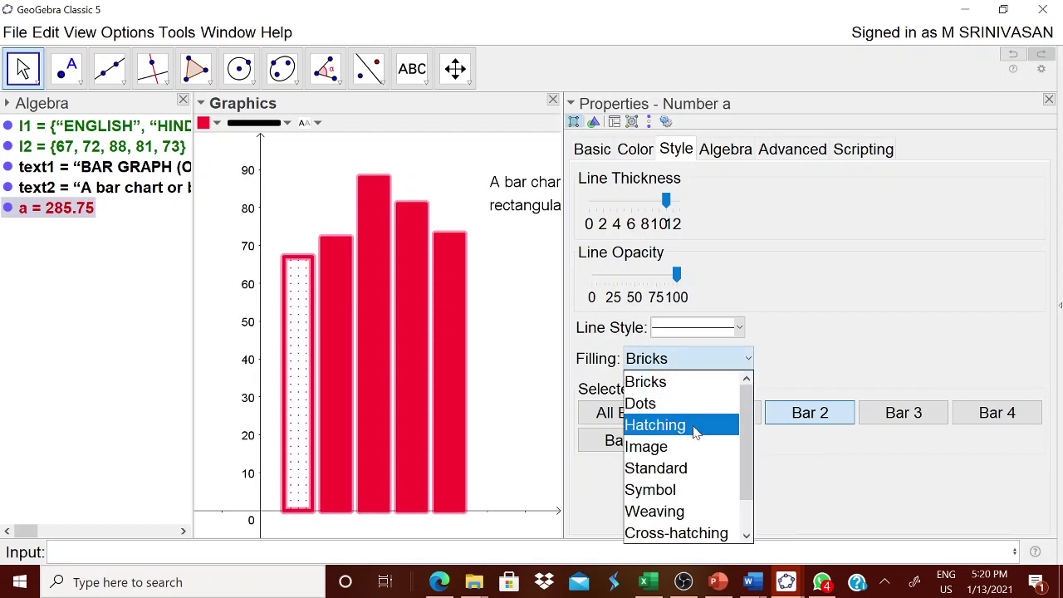
left_click(660, 424)
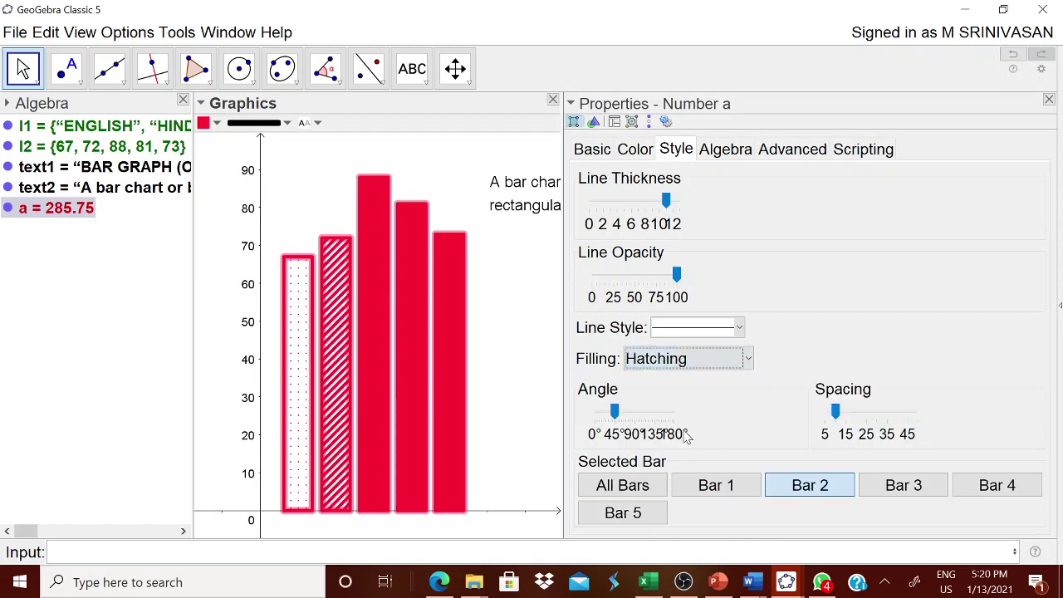
left_click(888, 486)
left_click(750, 361)
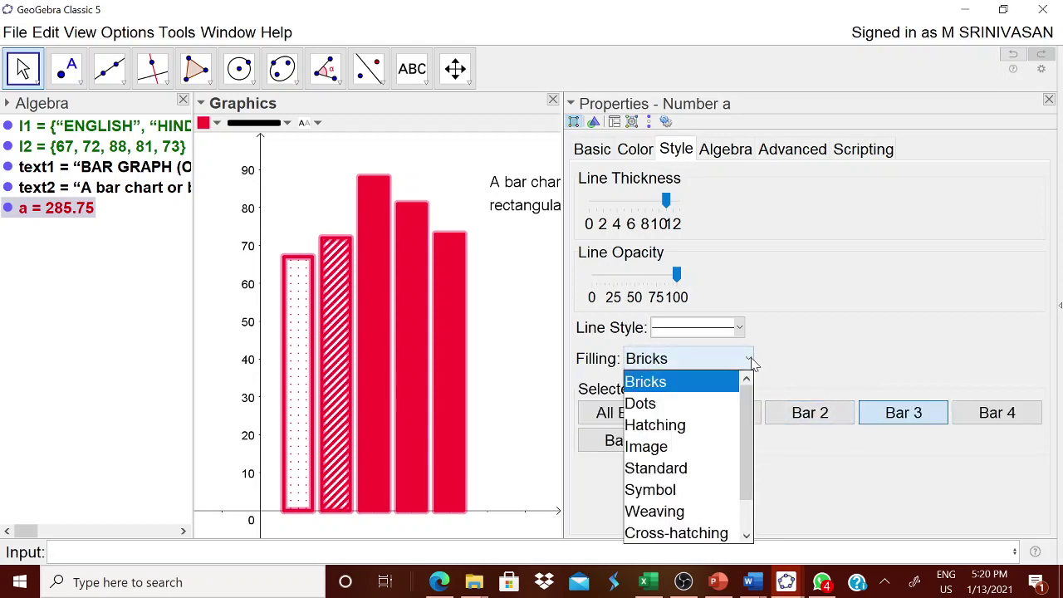
left_click(693, 510)
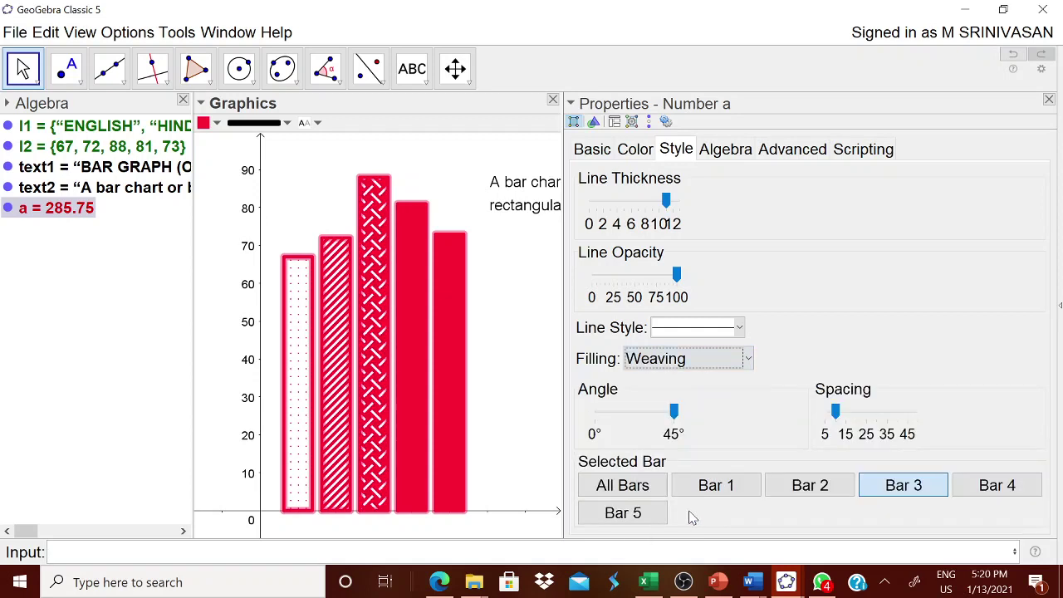
- Give the fourth bar a cross-hatch fill and the fifth a chessboard fill
left_click(986, 494)
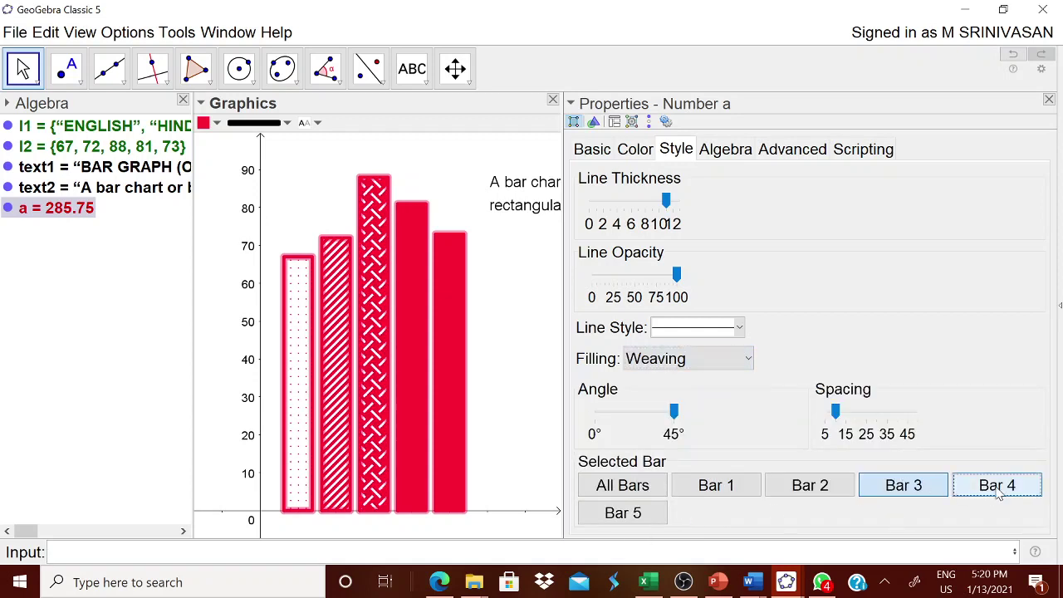
left_click(748, 361)
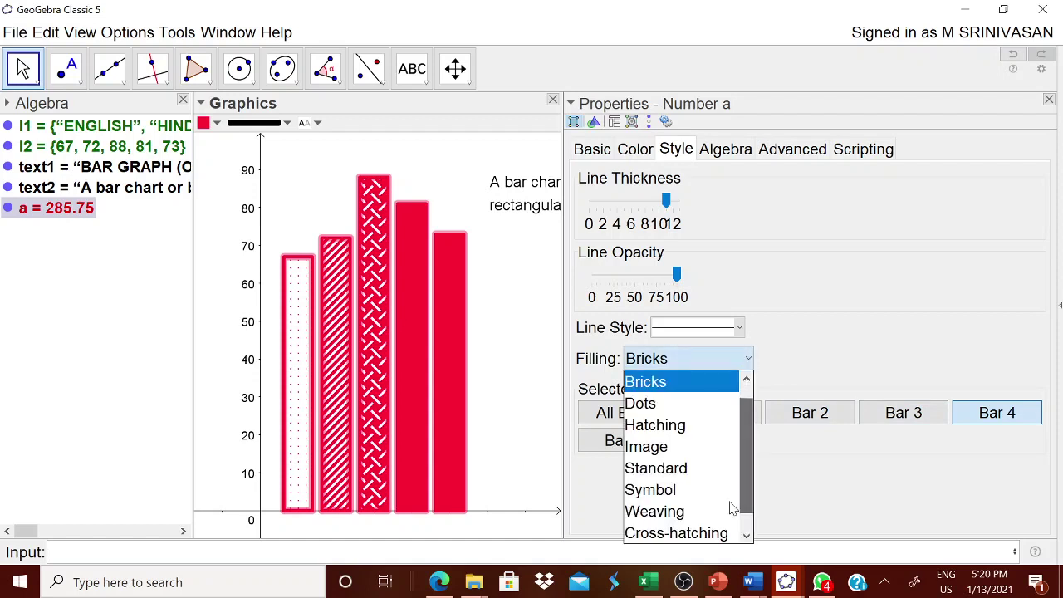
left_click(706, 533)
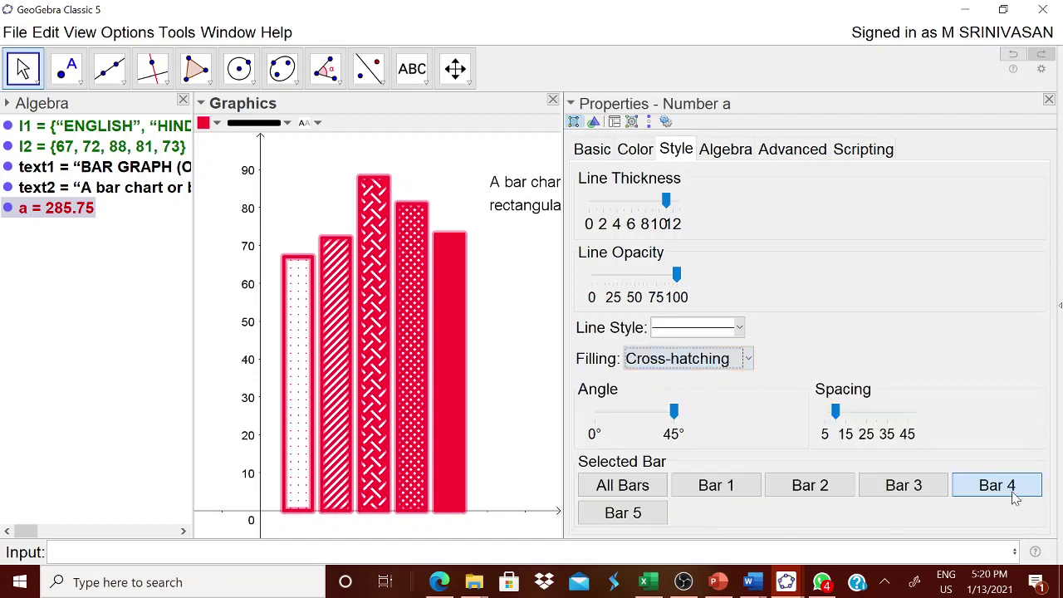
left_click(629, 517)
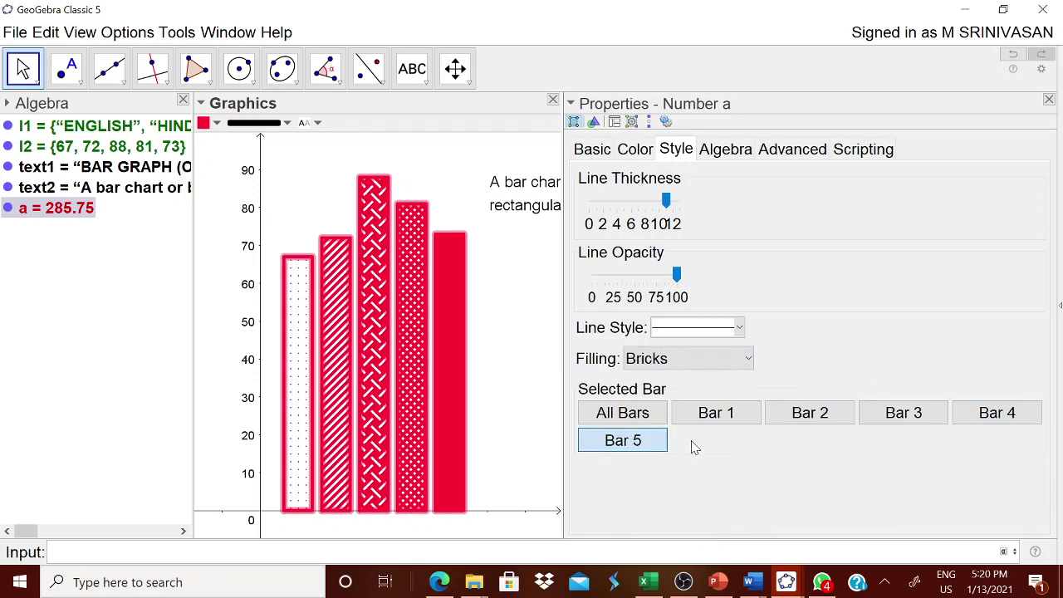
left_click(735, 364)
scroll(746, 471, "down", 1)
scroll(714, 507, "down", 1)
left_click(696, 533)
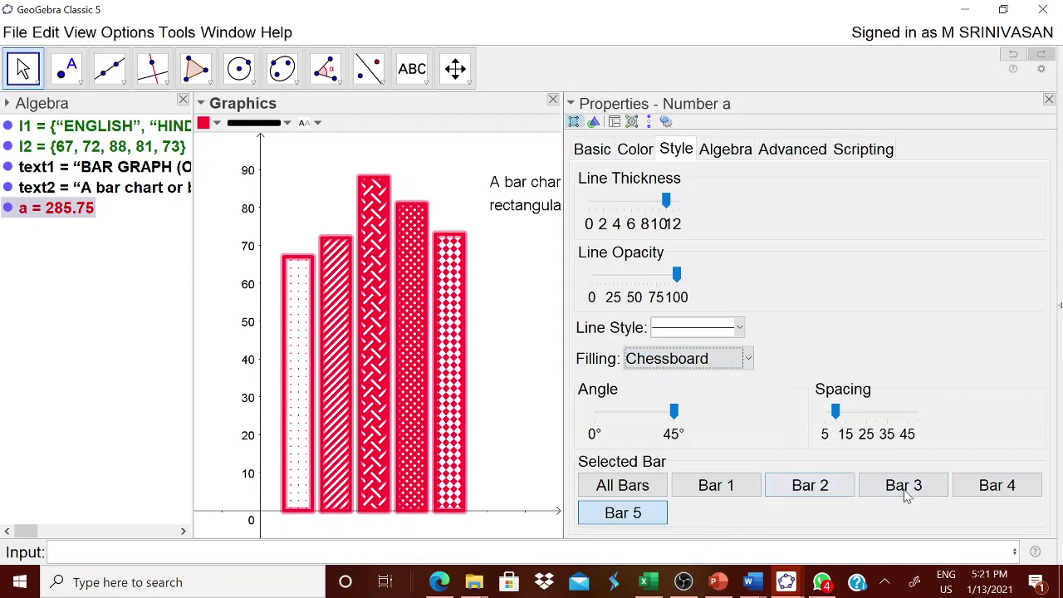
left_click(1049, 98)
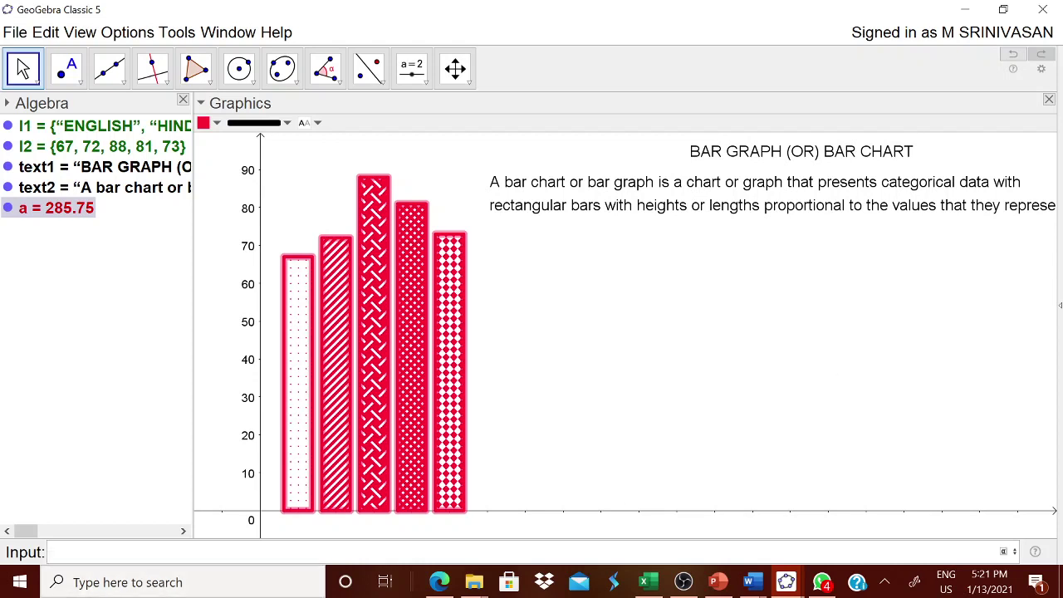
left_click(534, 553)
- Create TableText(l1, l2) listing subjects with marks and move it below the definition
type("Table")
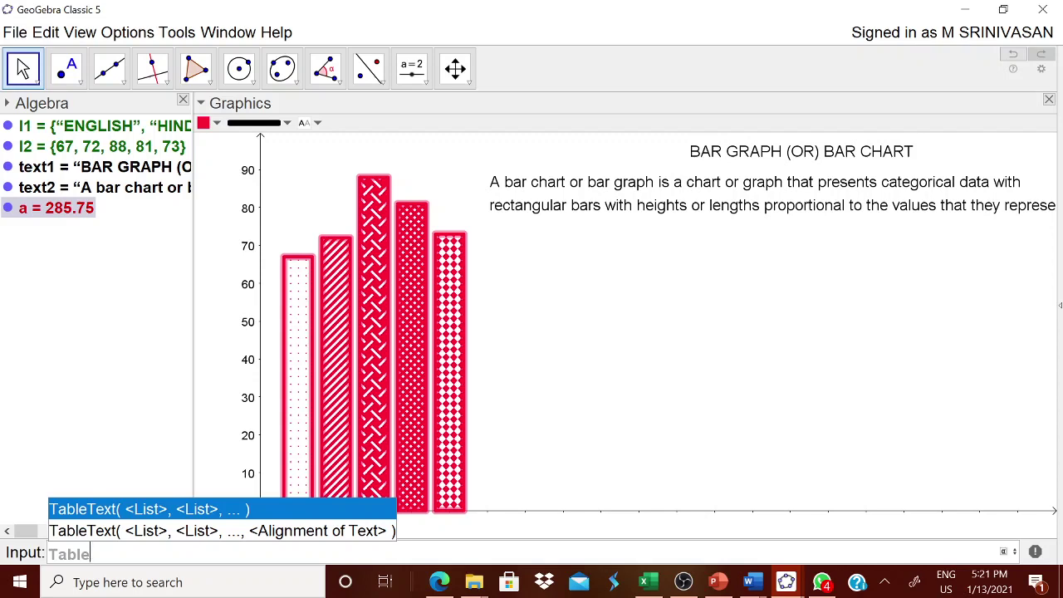
left_click(152, 509)
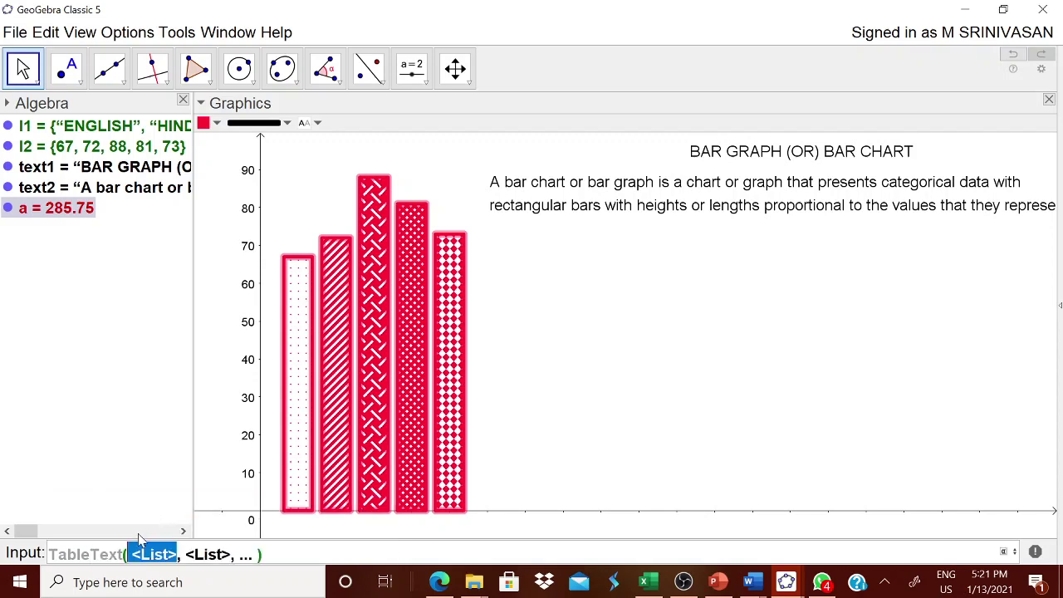
type("l1")
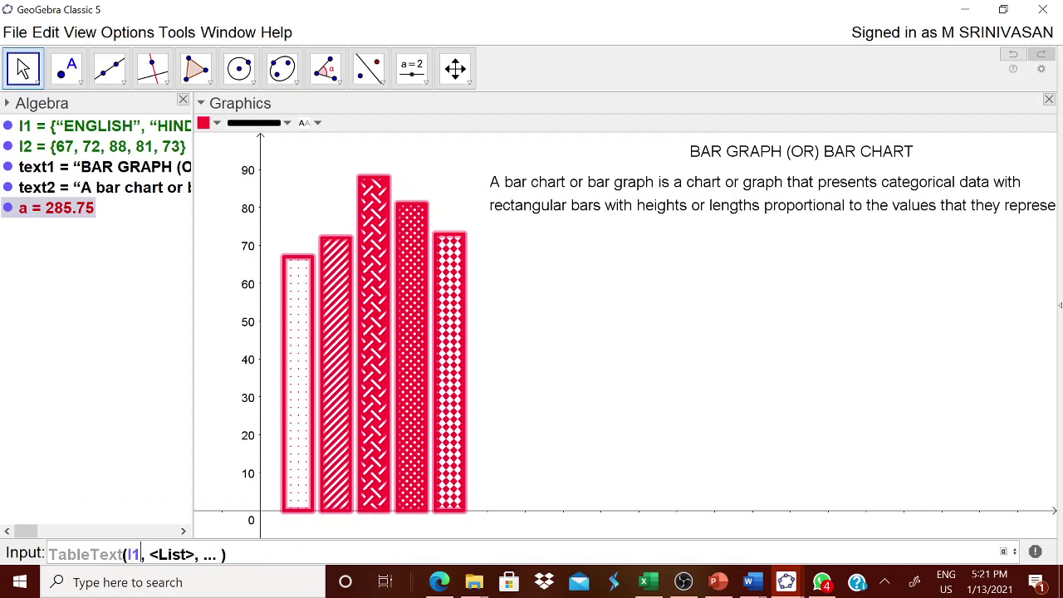
key("Tab")
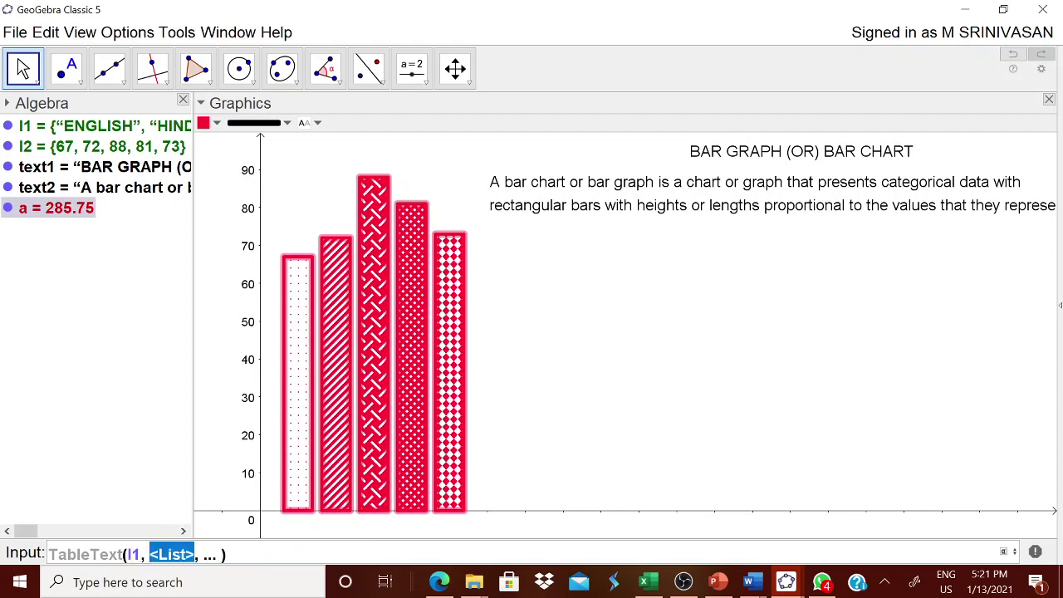
type("l2")
key("Tab")
key("BackSpace")
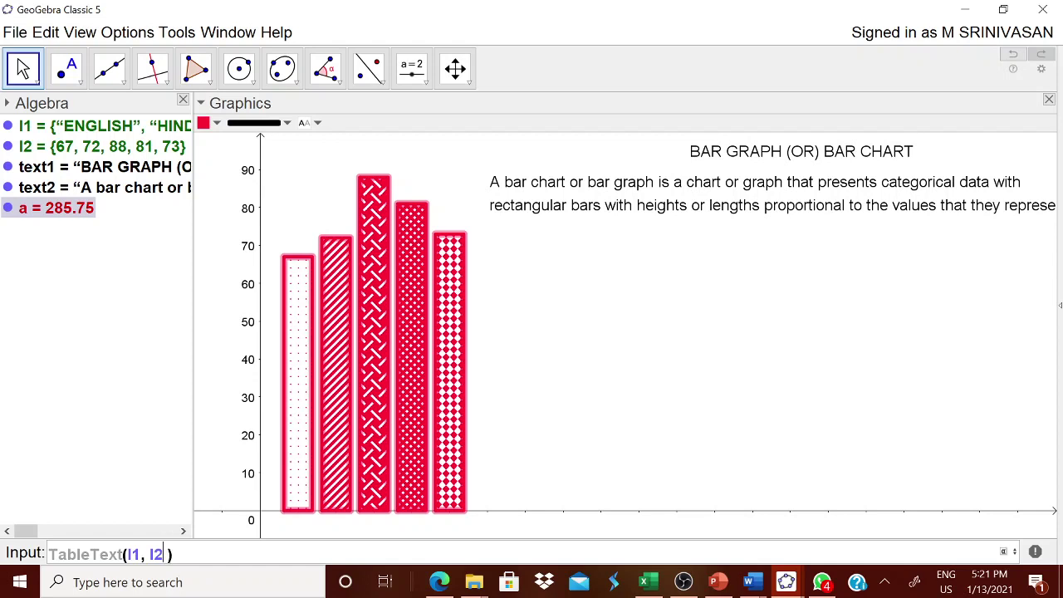
key("Return")
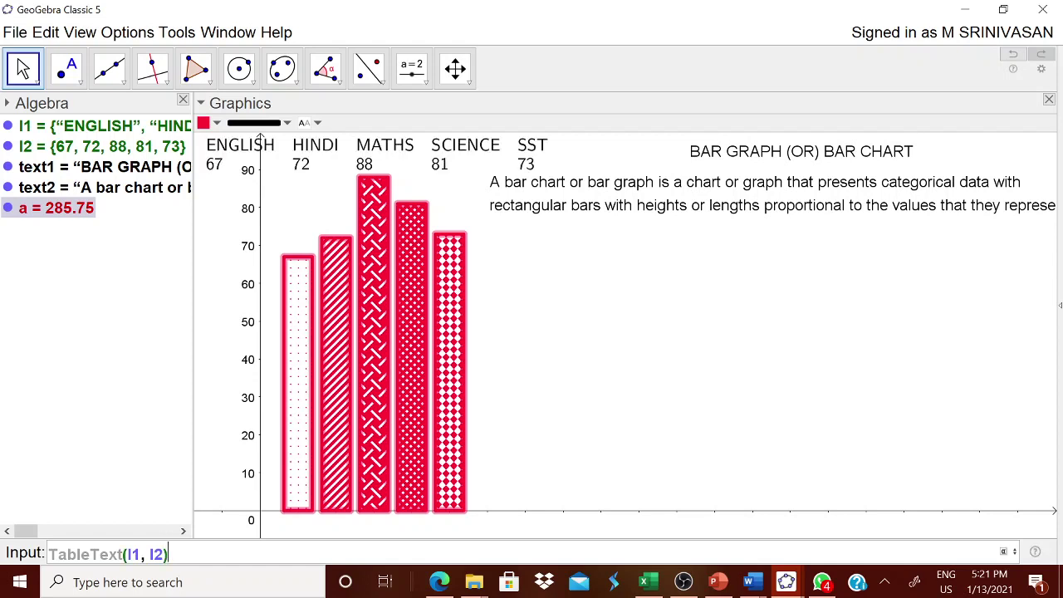
left_click(260, 139)
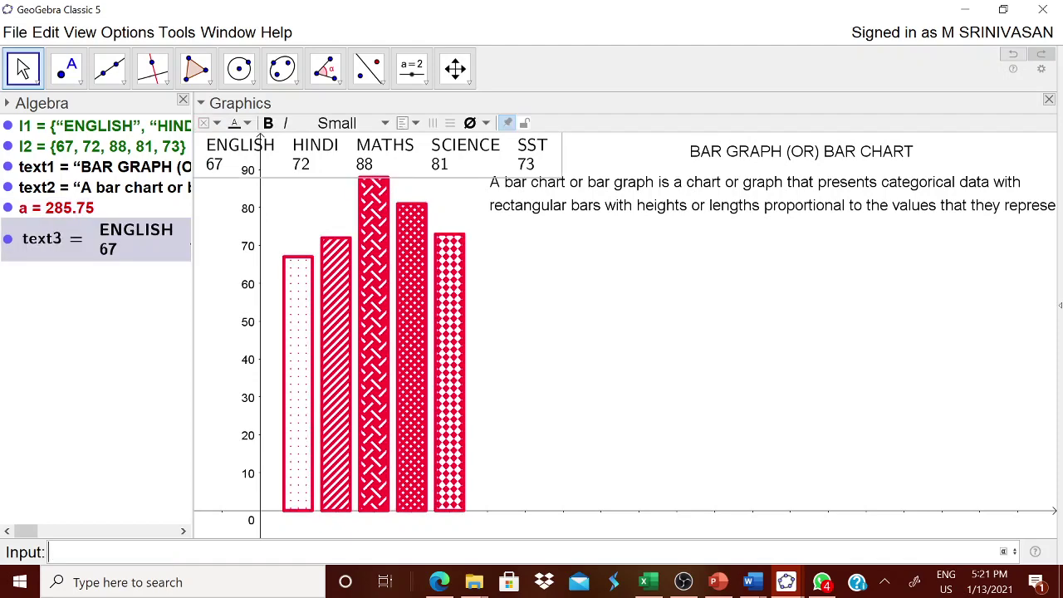
mouse_move(405, 171)
left_mouse_down()
mouse_move(498, 225)
mouse_move(814, 258)
left_mouse_up()
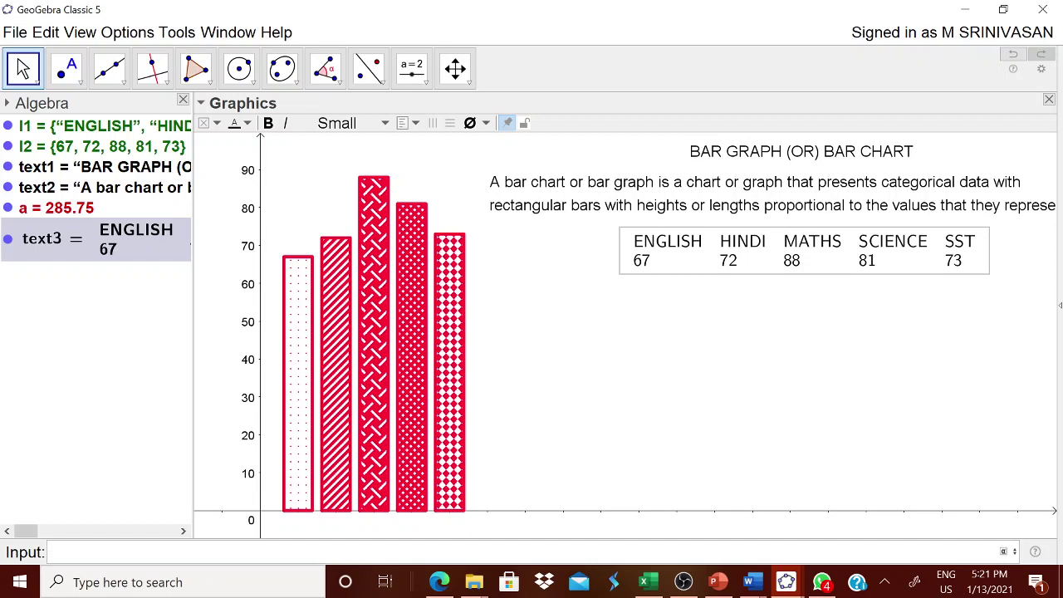
- Create the ENGLISH label with Element(l1,1) and move it up beside the bars
type("El")
type("ement")
key("Escape")
type("l1,1")
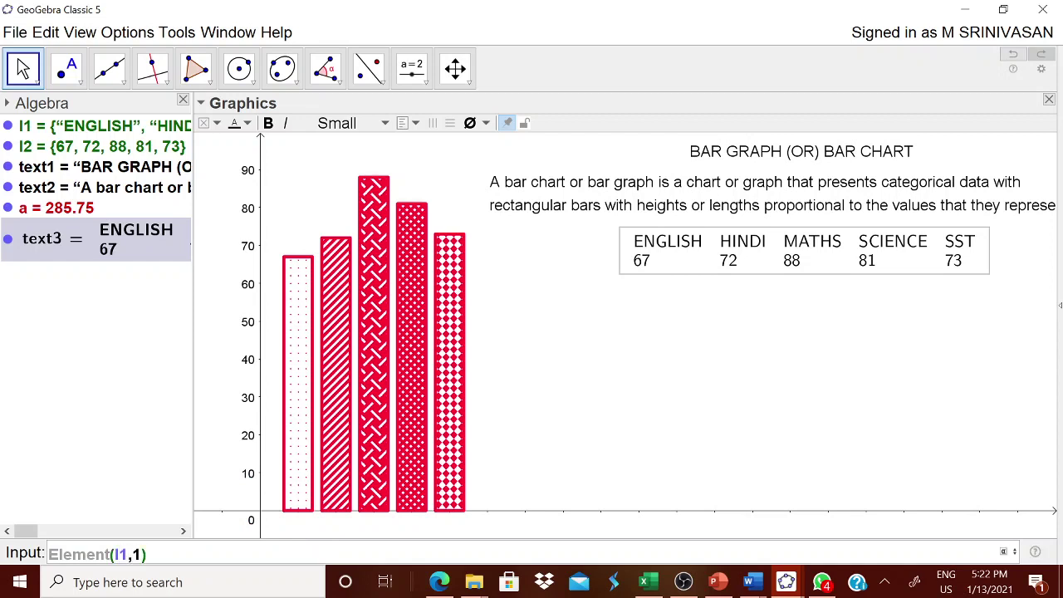
key("Return")
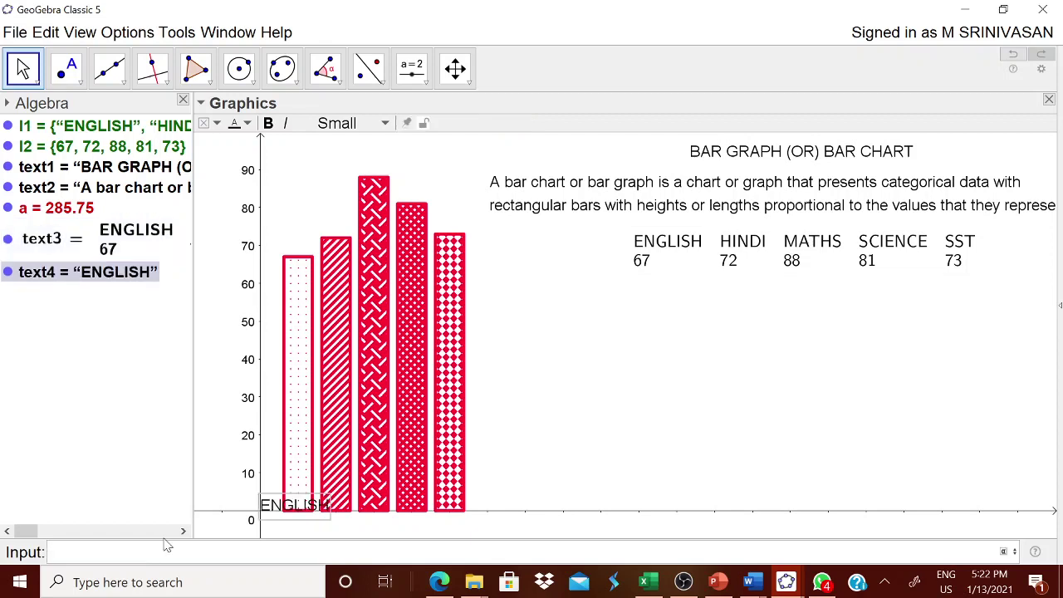
mouse_move(300, 513)
left_mouse_down()
mouse_move(330, 245)
mouse_move(312, 218)
left_mouse_up()
- Set the ENGLISH label to Very Small text and place it on the first bar
right_click(311, 217)
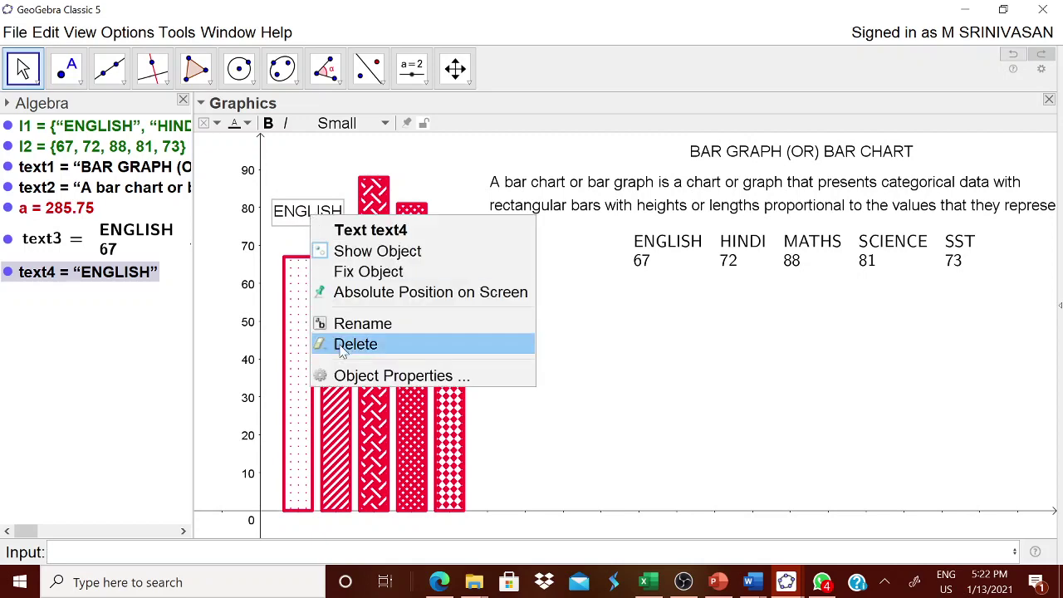
left_click(355, 378)
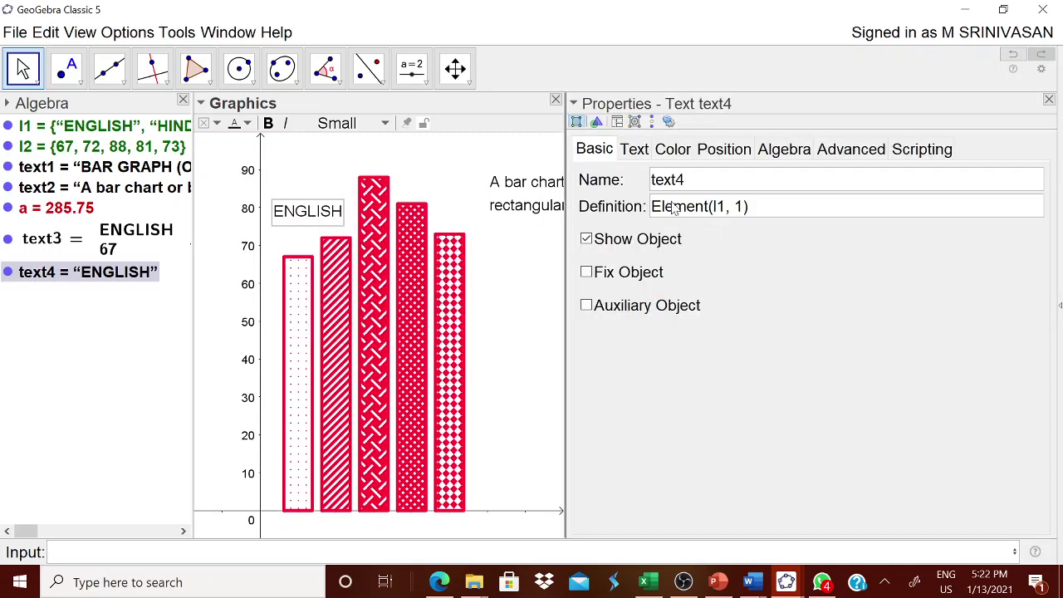
left_click(634, 149)
left_click(778, 177)
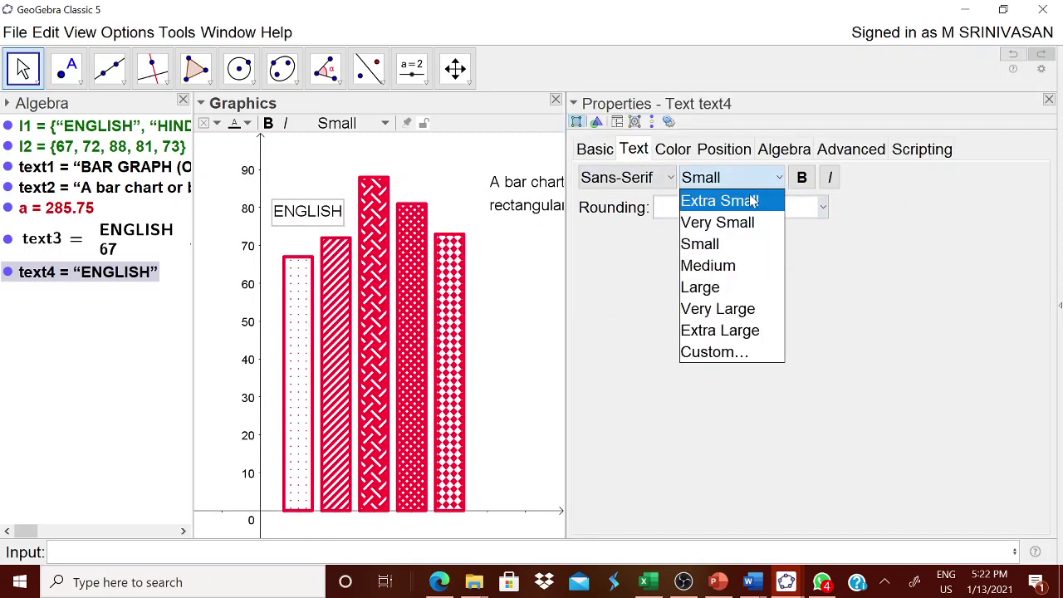
left_click(743, 222)
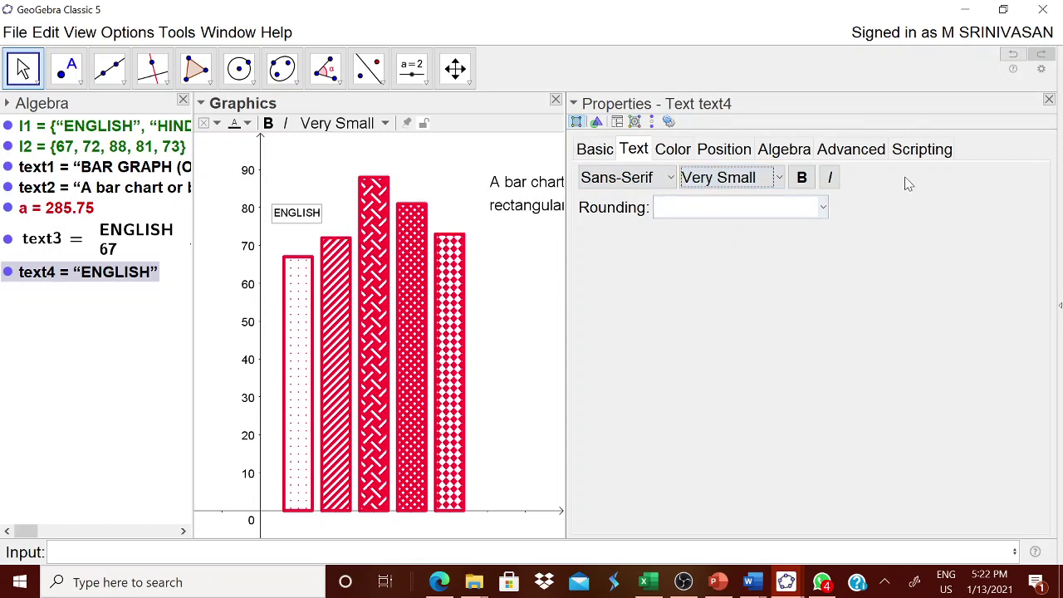
left_click(1049, 99)
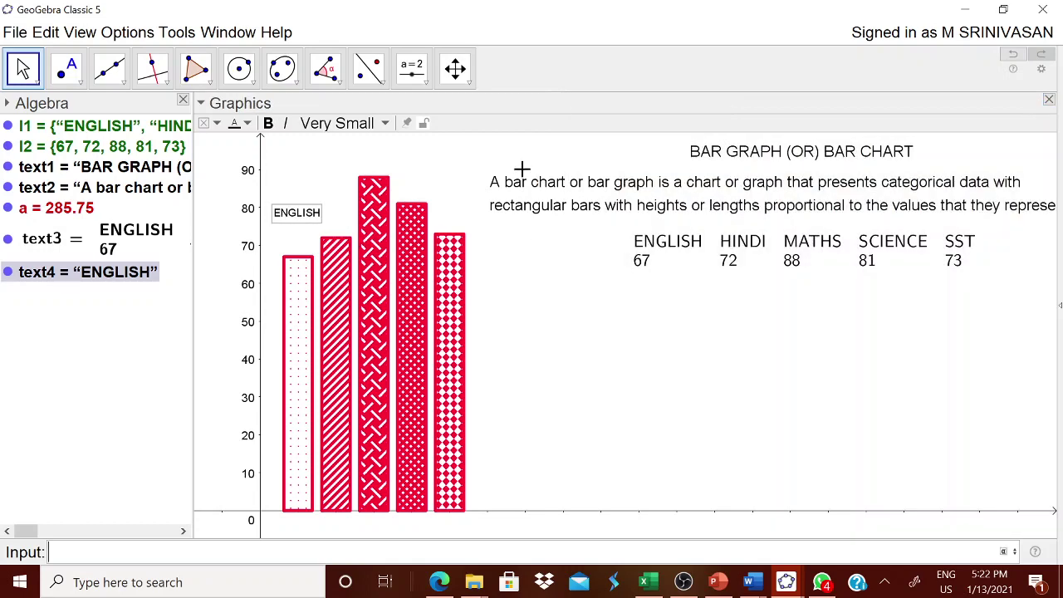
left_click_drag(309, 218, 308, 242)
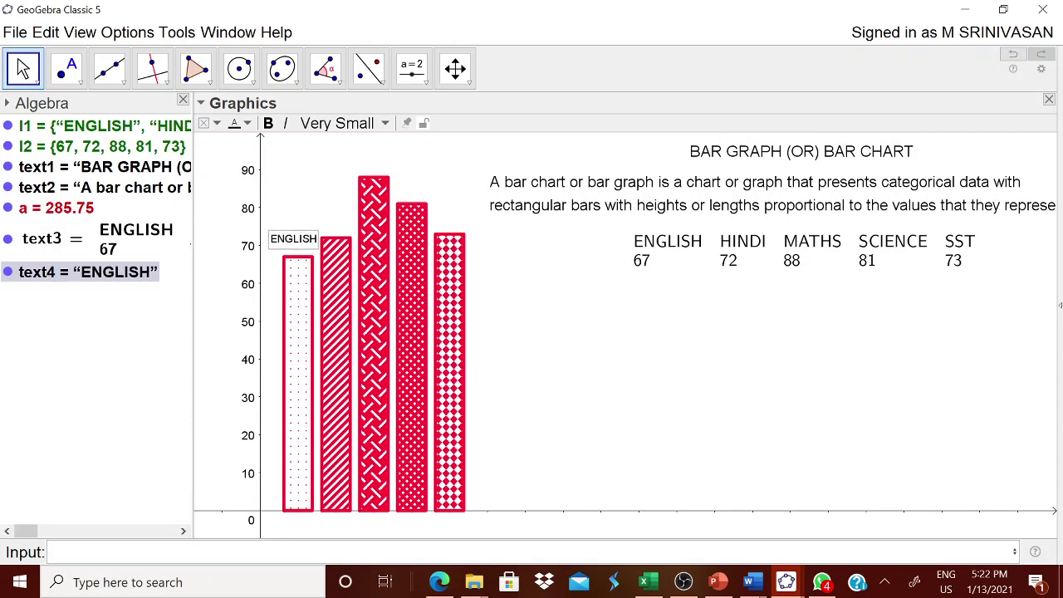
- Create the HINDI label with Element(l1, 2)
type("Elem")
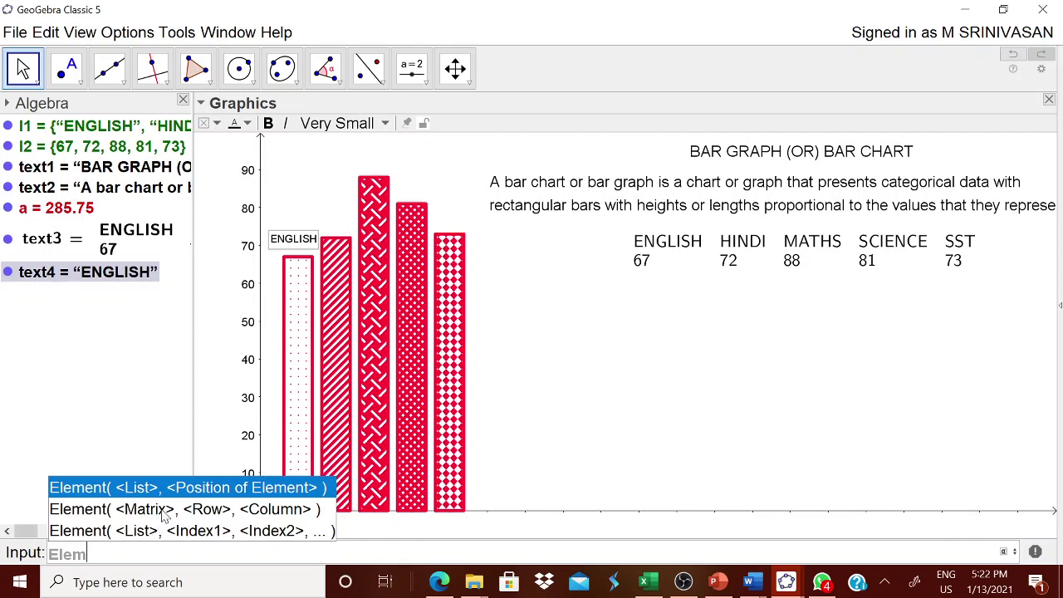
left_click(164, 494)
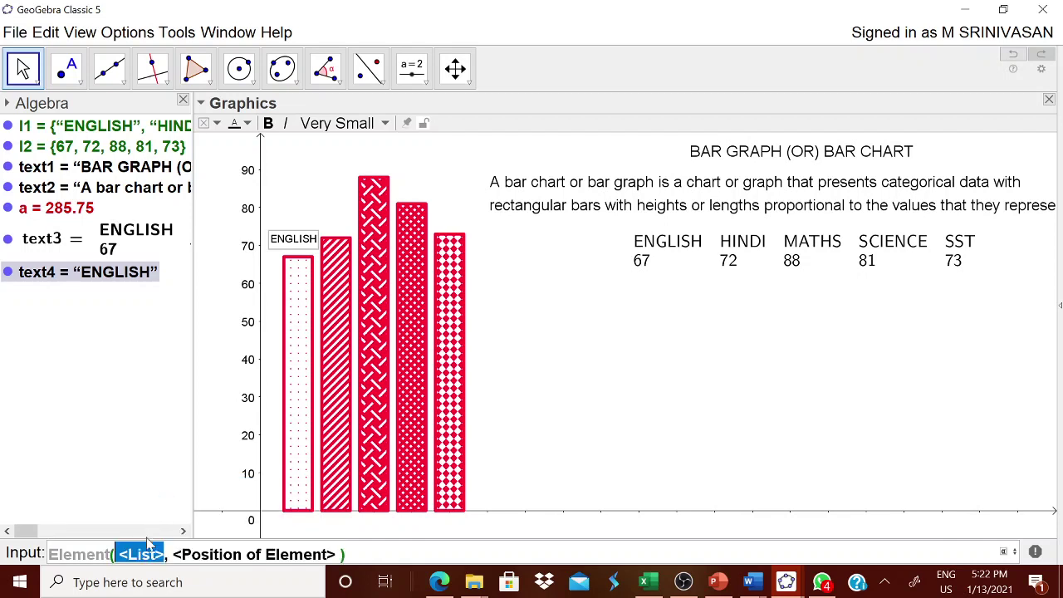
type("l")
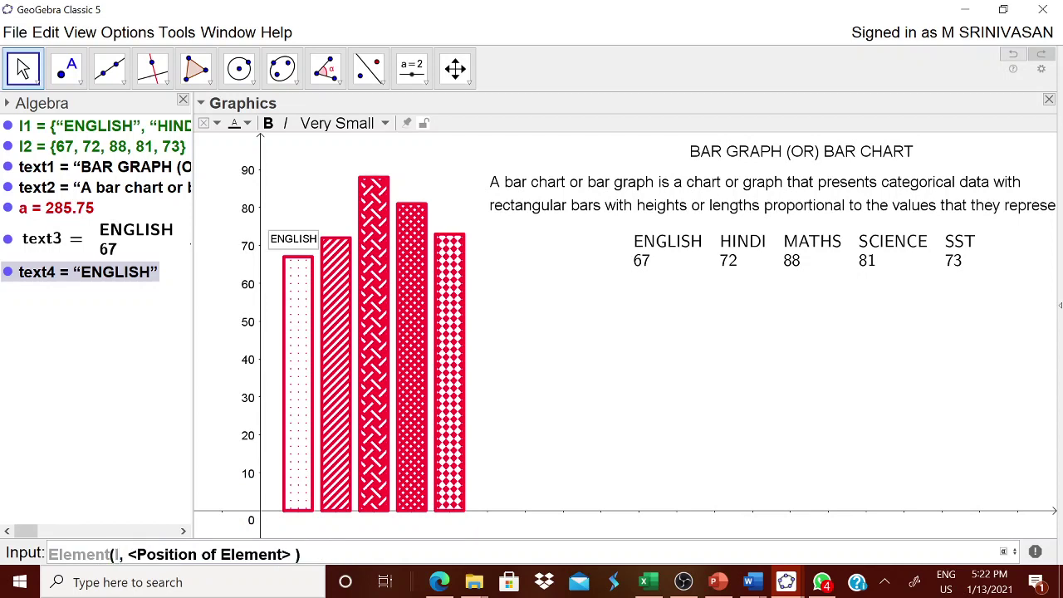
type("1")
key("Tab")
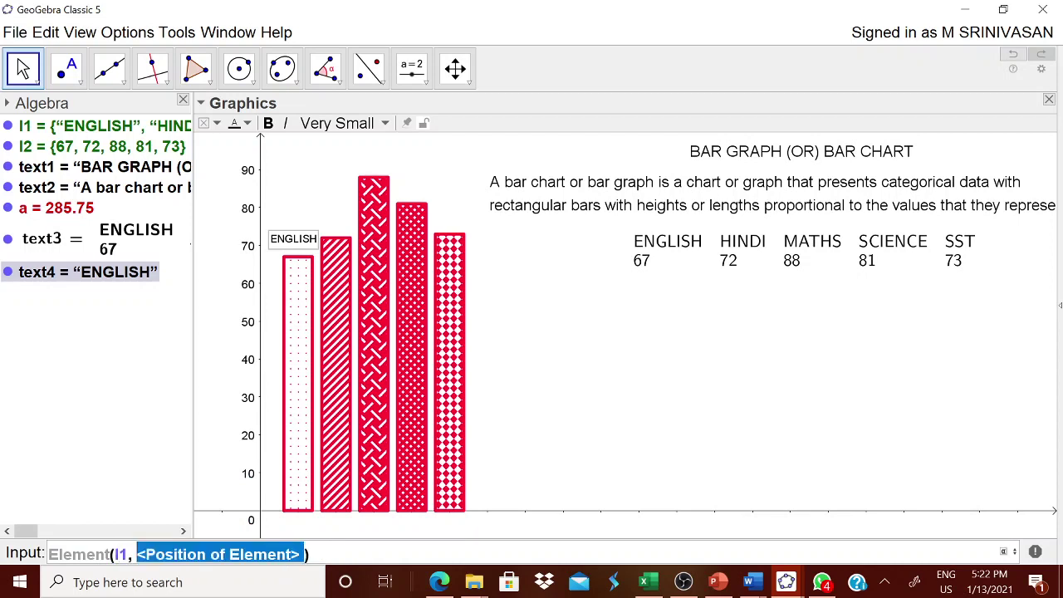
type("2")
key("Return")
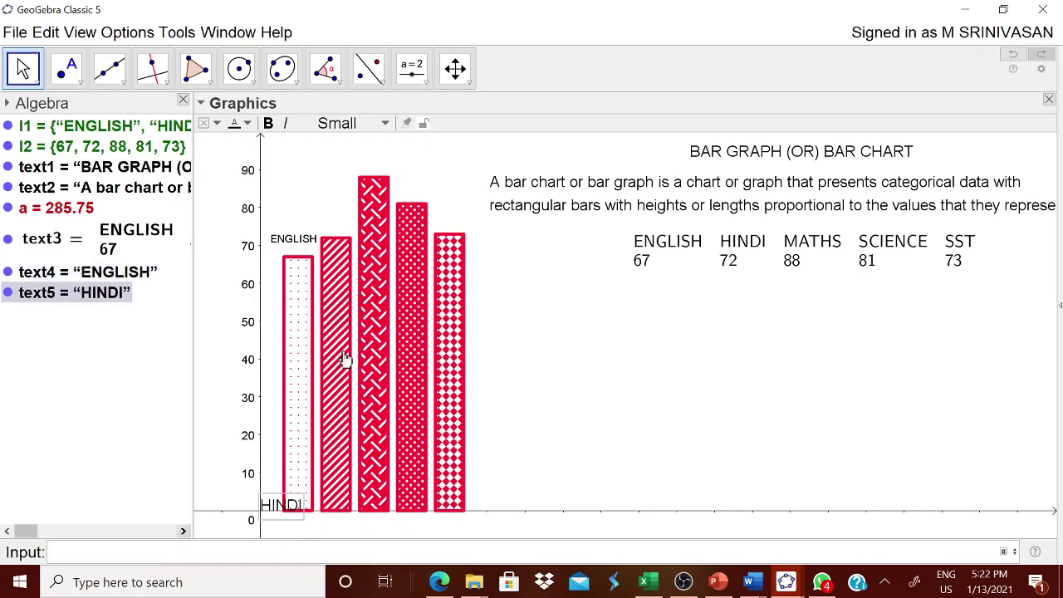
- Set the HINDI label to Very Small text and place it on the second bar
right_click(284, 515)
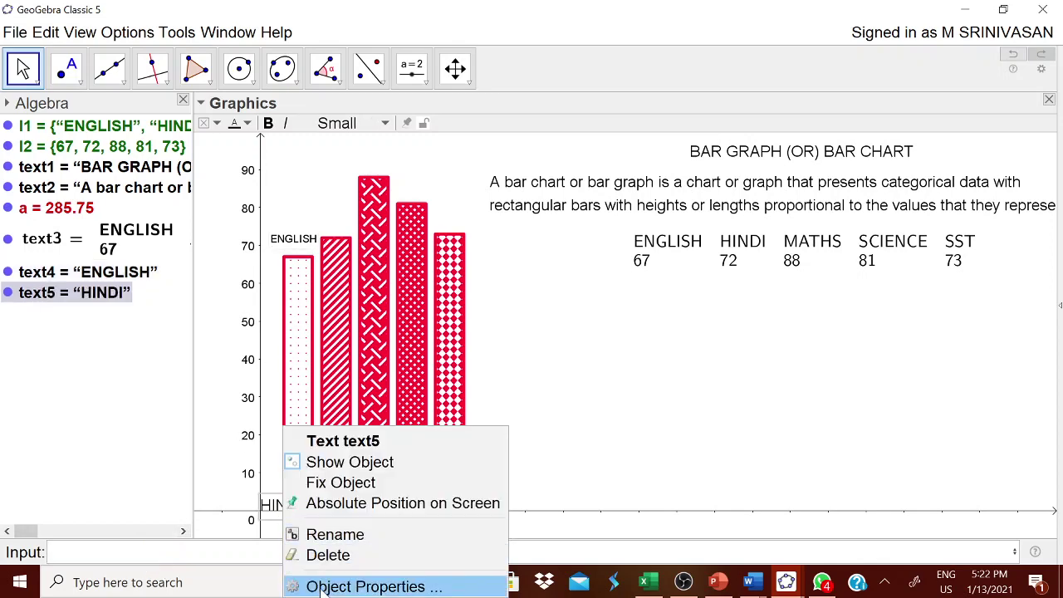
left_click(357, 584)
left_click(767, 179)
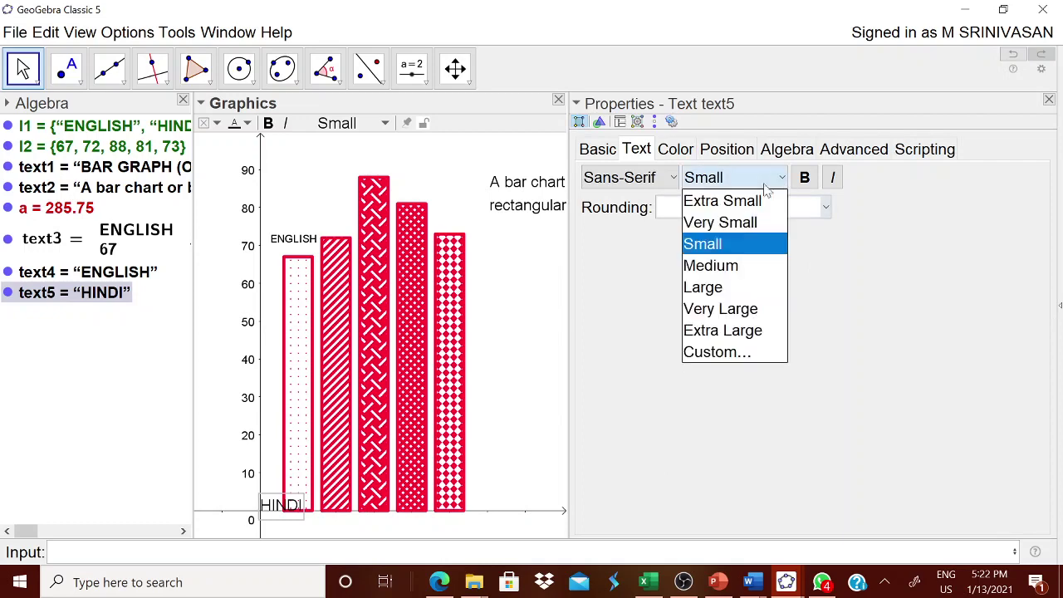
left_click(735, 222)
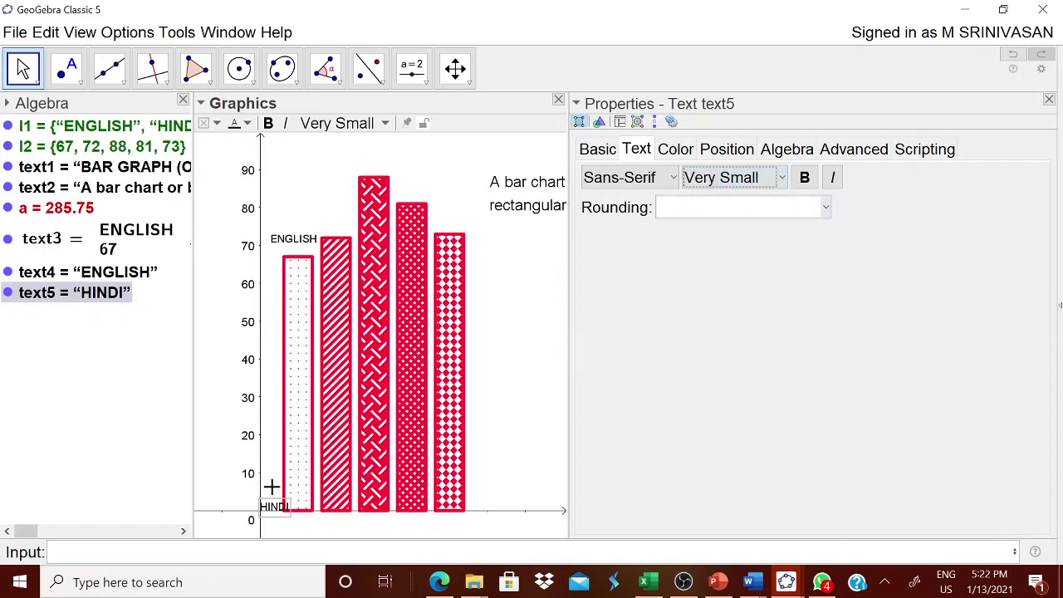
left_click(1049, 99)
mouse_move(280, 515)
left_mouse_down()
mouse_move(356, 285)
mouse_move(351, 233)
mouse_move(308, 246)
mouse_move(338, 237)
left_mouse_up()
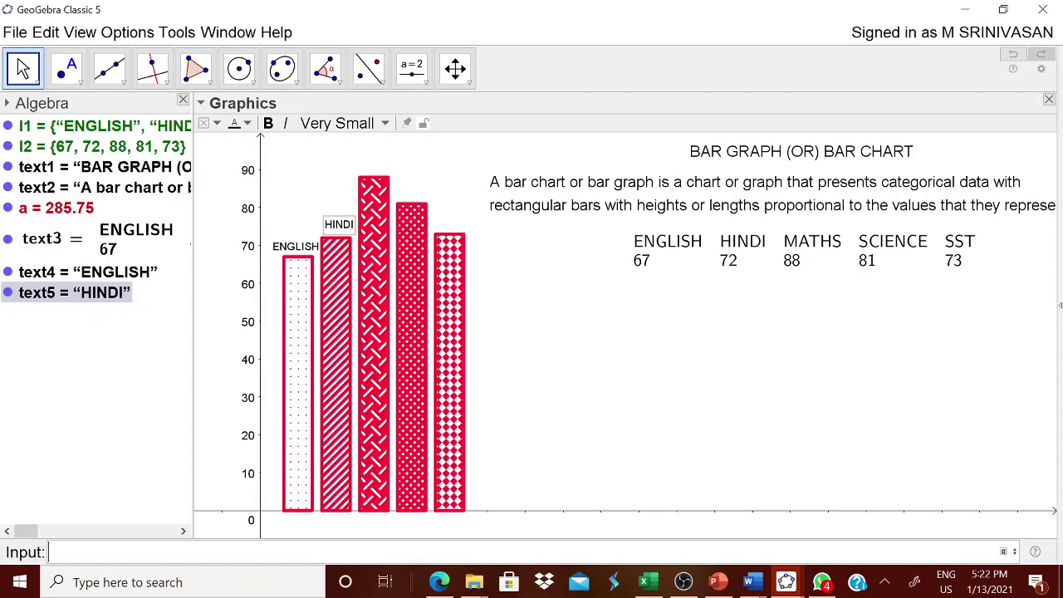
- Create the MATHS label with Element(l1,3), make it Very Small, and centre it over the third bar
type("Ele")
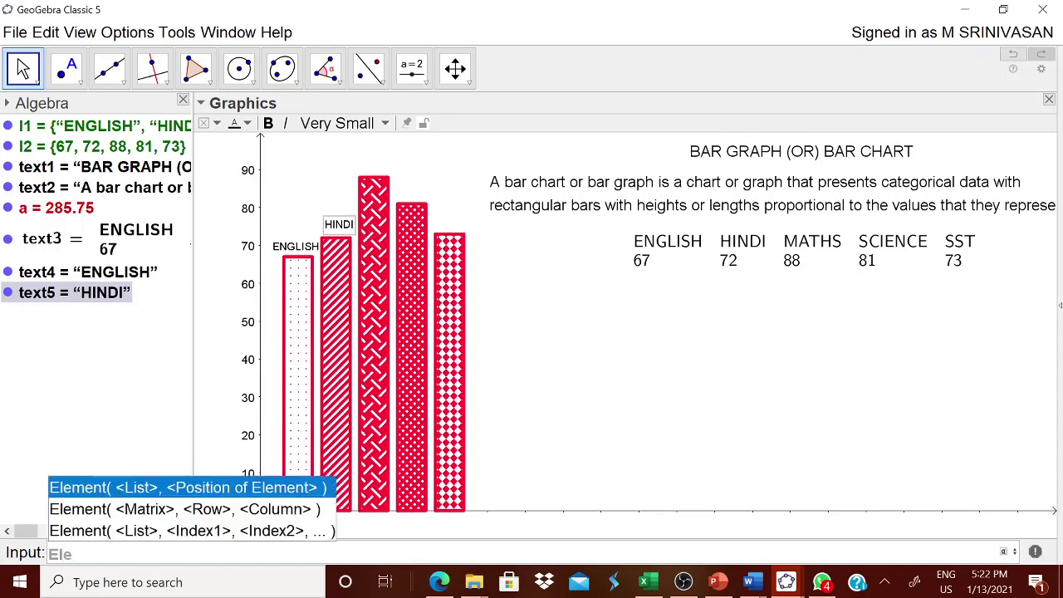
type("ment")
type("(")
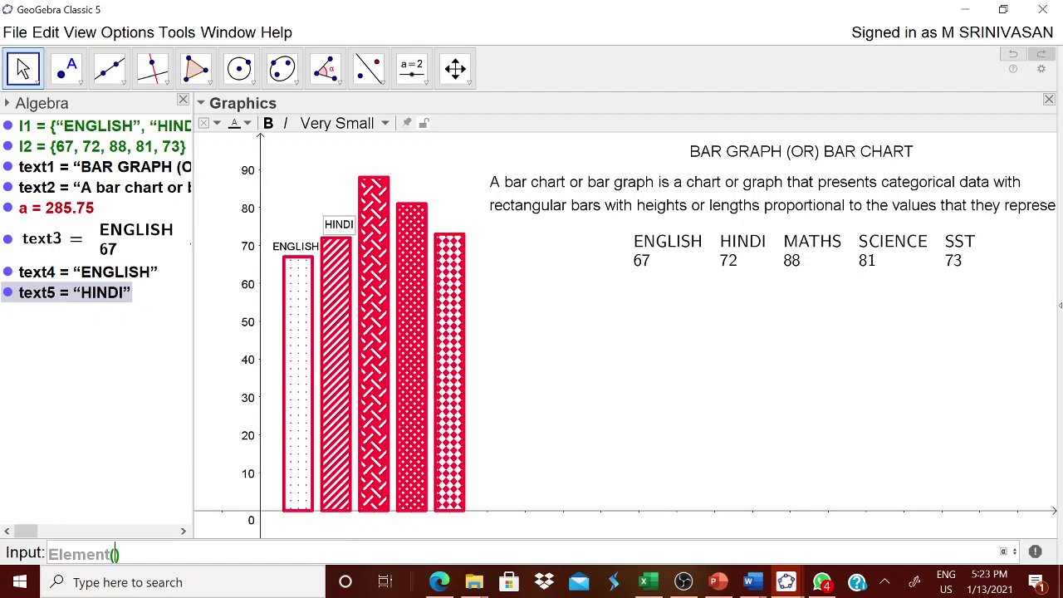
type("l1,3")
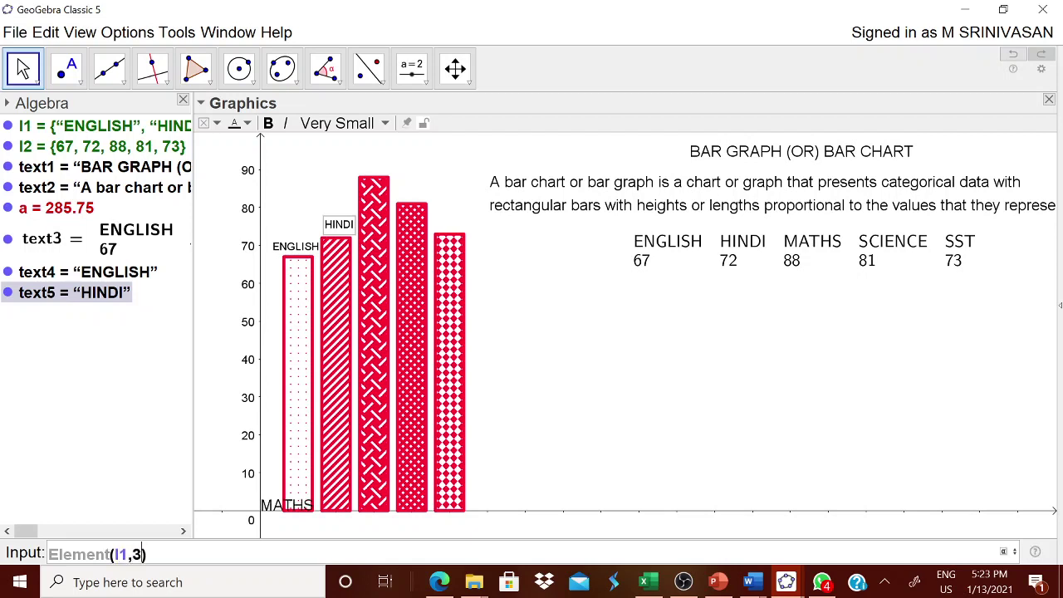
key("Return")
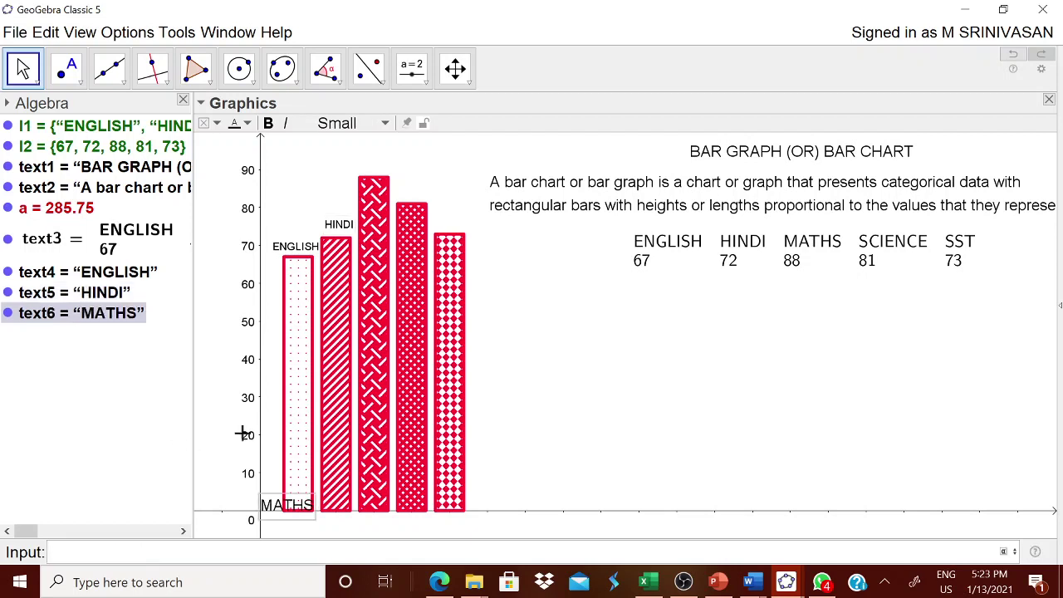
mouse_move(280, 505)
left_mouse_down()
mouse_move(446, 336)
mouse_move(390, 164)
mouse_move(376, 170)
left_mouse_up()
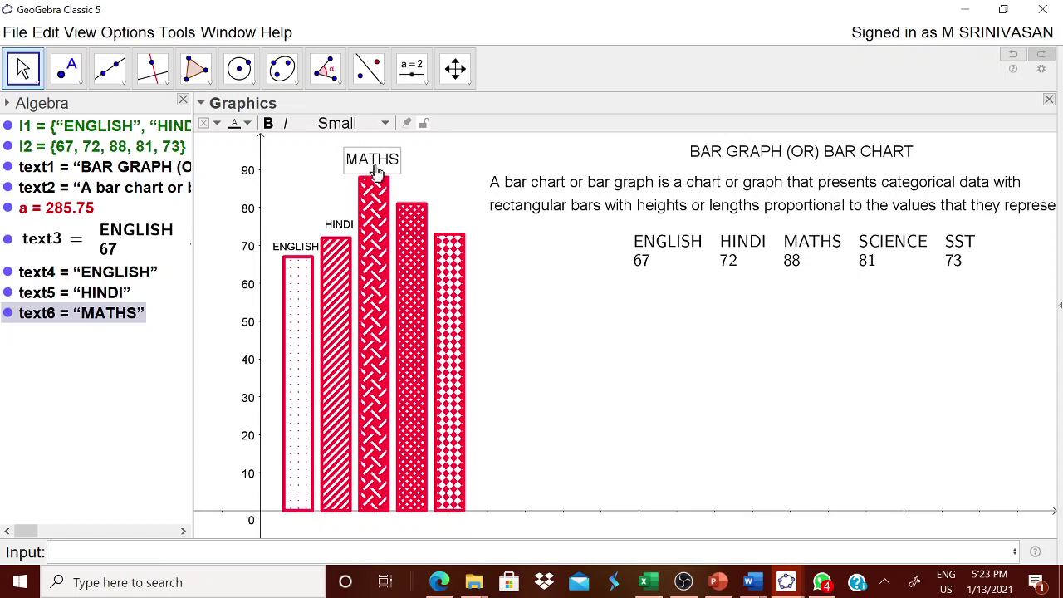
right_click(374, 170)
left_click(772, 310)
left_click(782, 179)
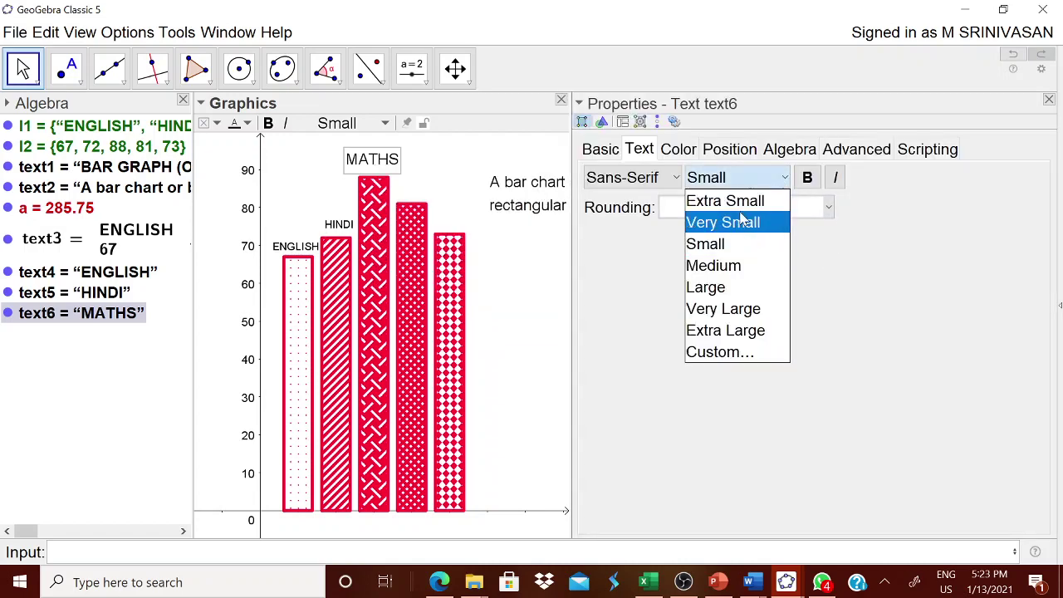
left_click(739, 222)
left_click(1048, 99)
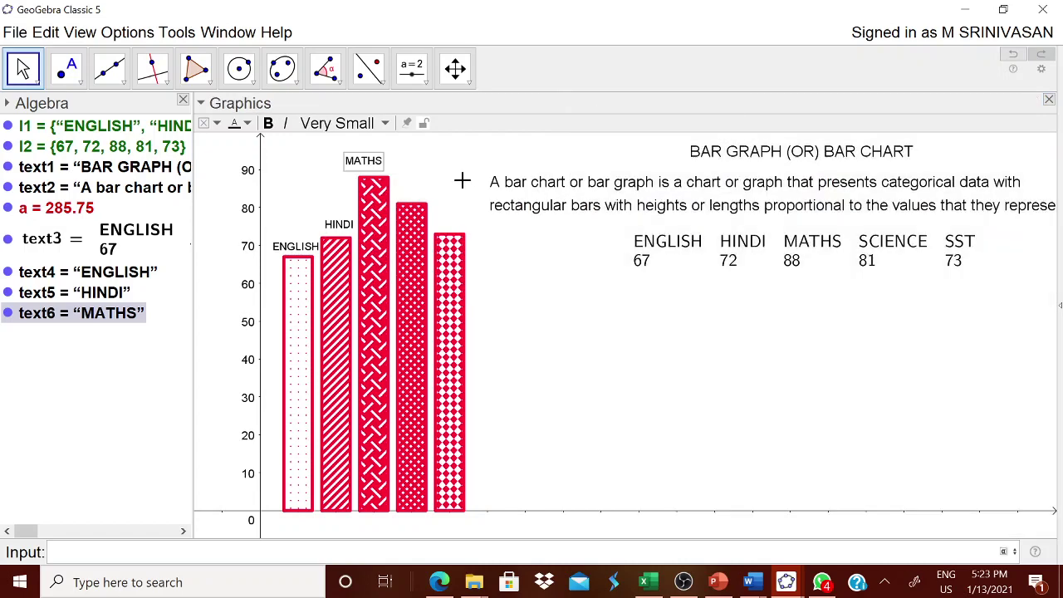
left_click_drag(368, 164, 373, 164)
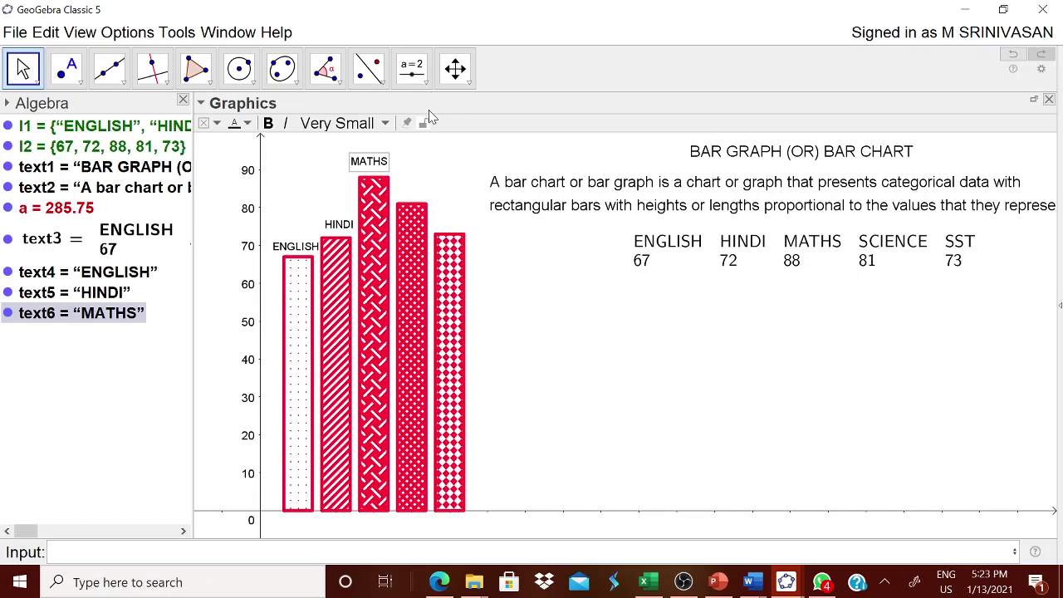
- Start a new text on the canvas with the Text tool and enter SUBJECT
mouse_move(421, 103)
left_click(412, 68)
left_click(440, 143)
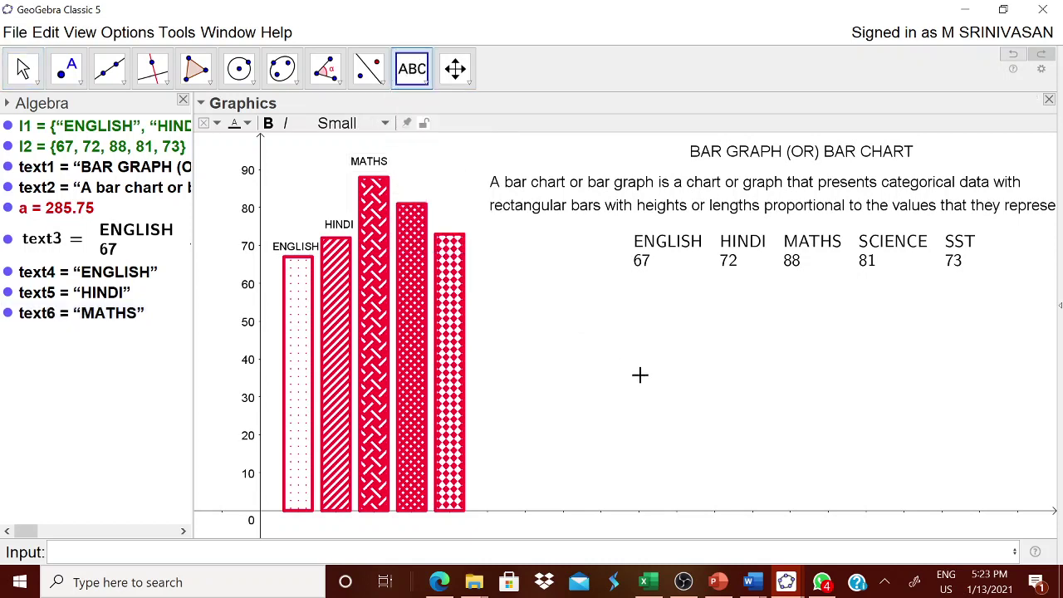
left_click(640, 375)
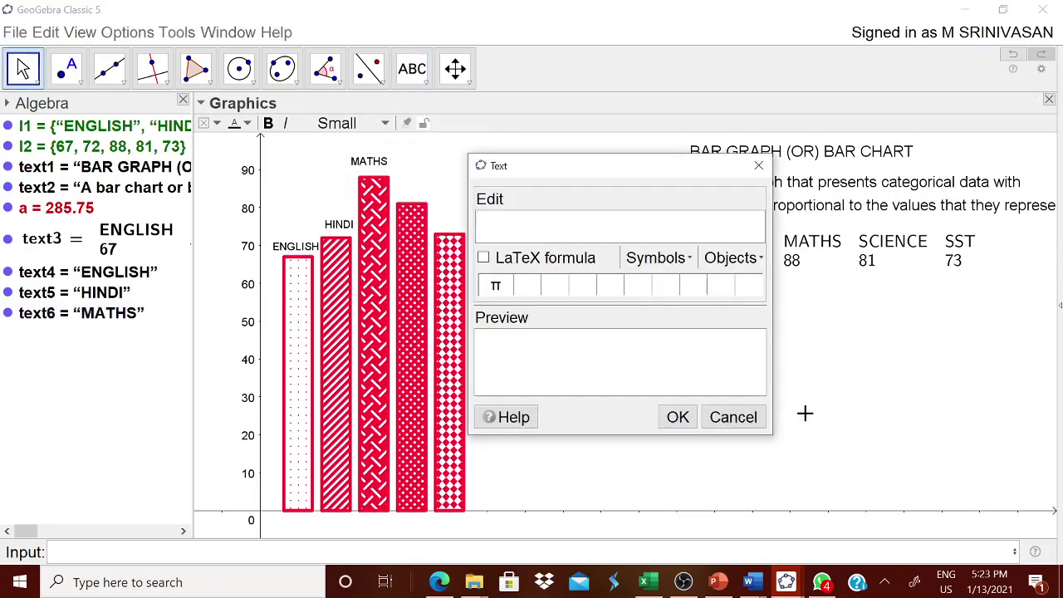
type("SUBJECT")
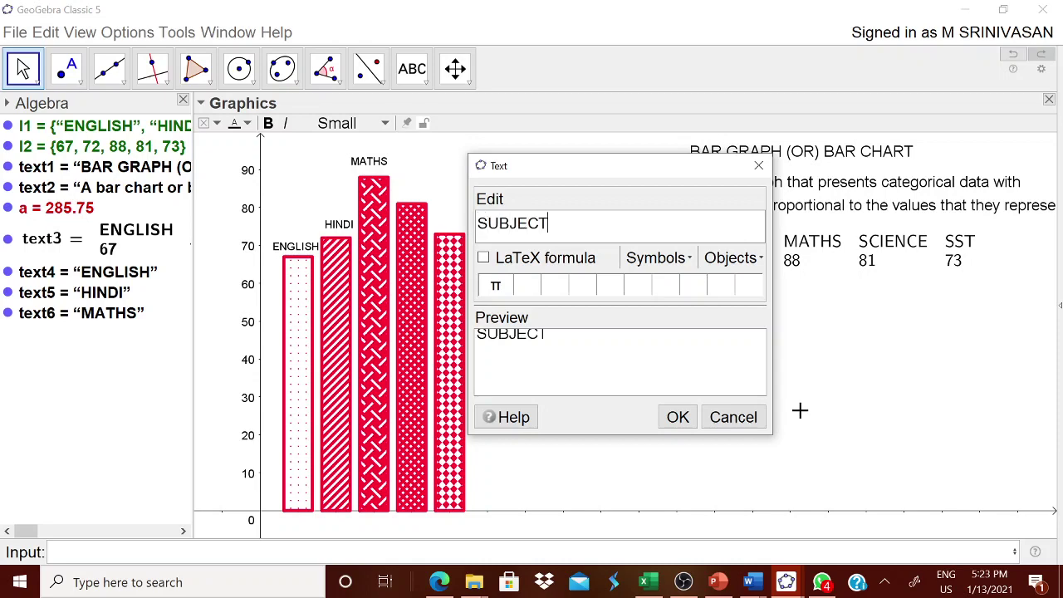
- Place SUBJECT as large, bold, red text and move it below the x-axis under the bars
left_click(678, 417)
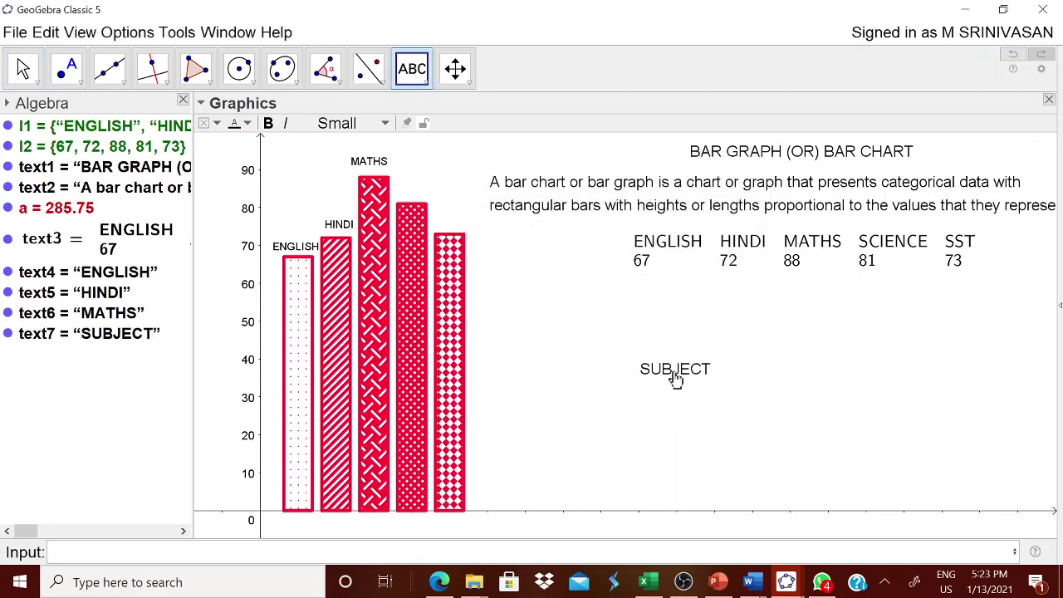
right_click(675, 378)
left_click(714, 551)
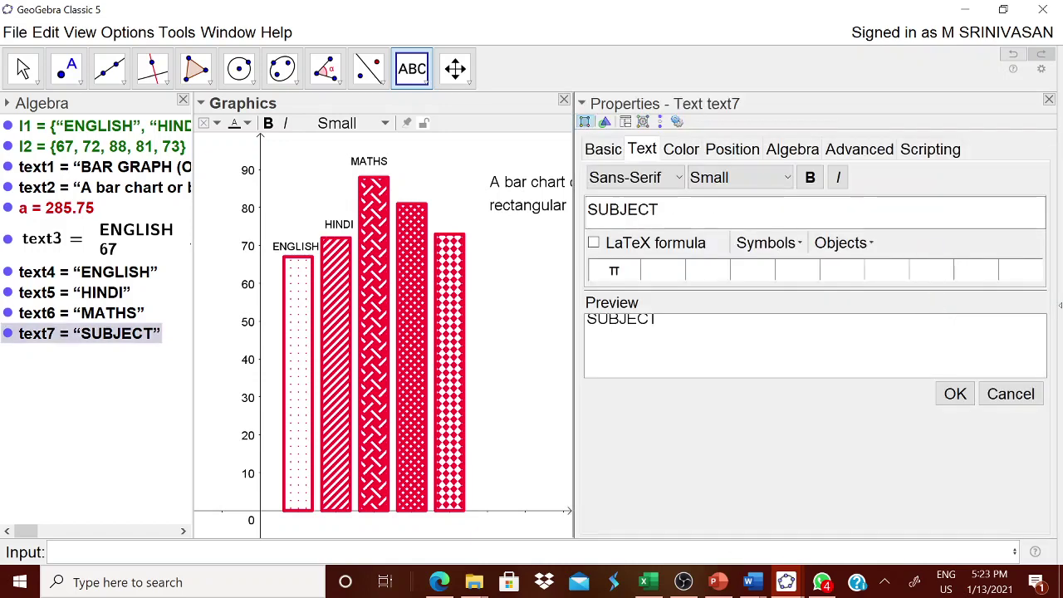
left_click(810, 177)
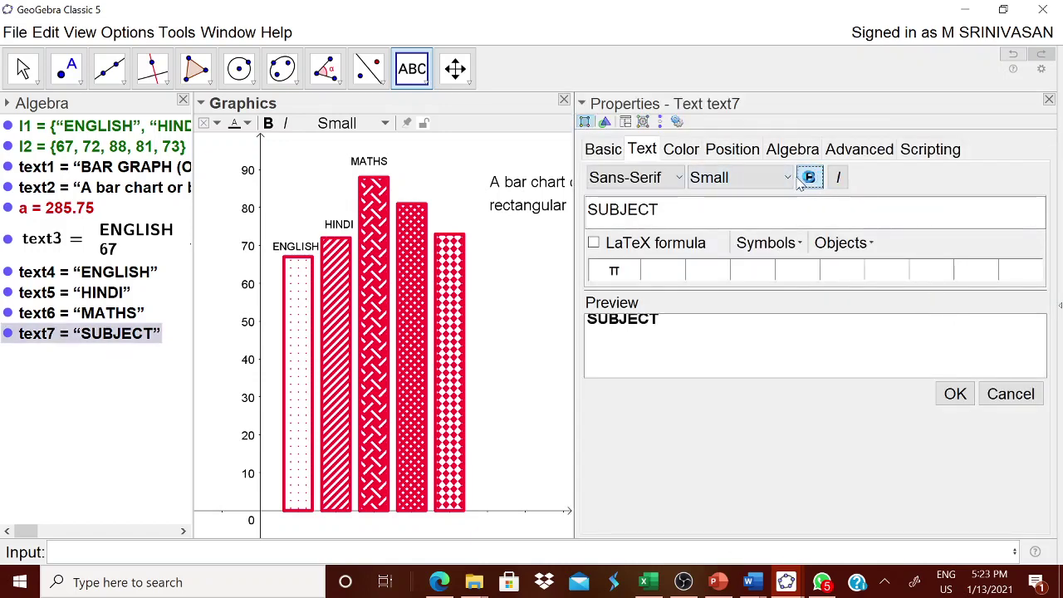
left_click(789, 179)
left_click(742, 287)
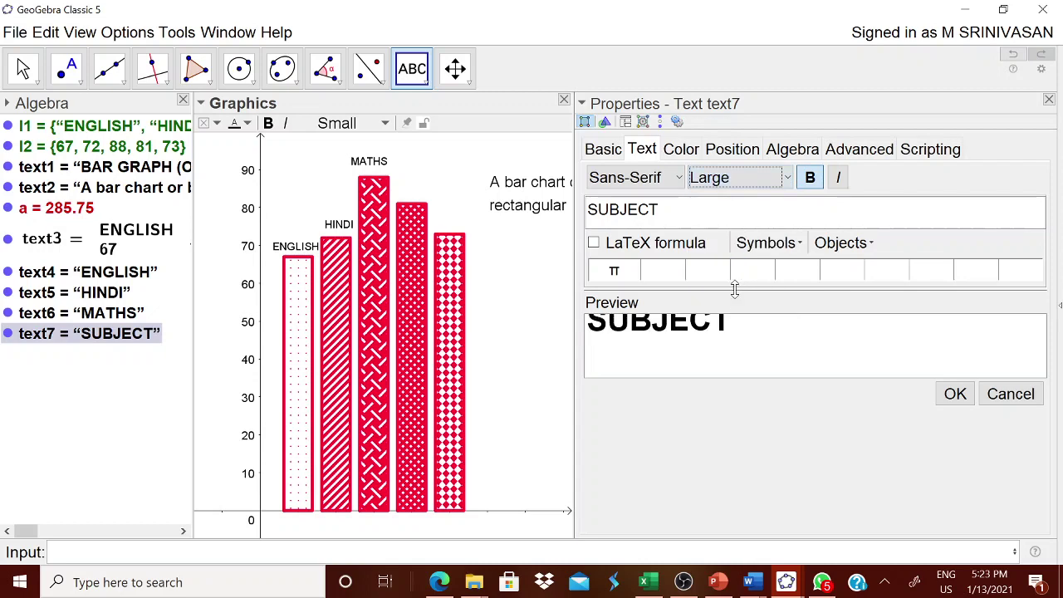
left_click(683, 151)
left_click(662, 178)
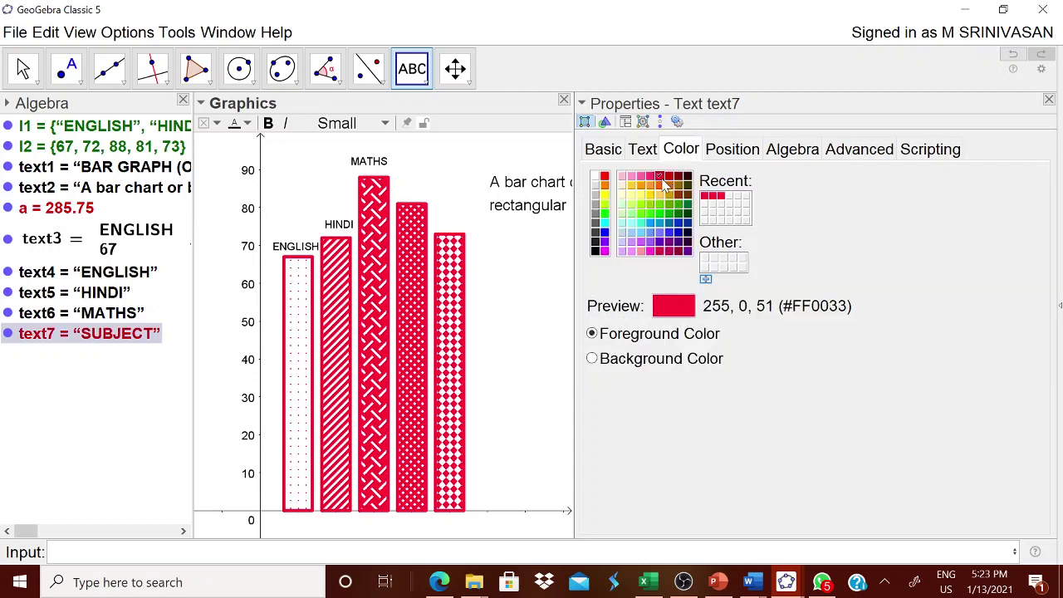
left_click(1049, 99)
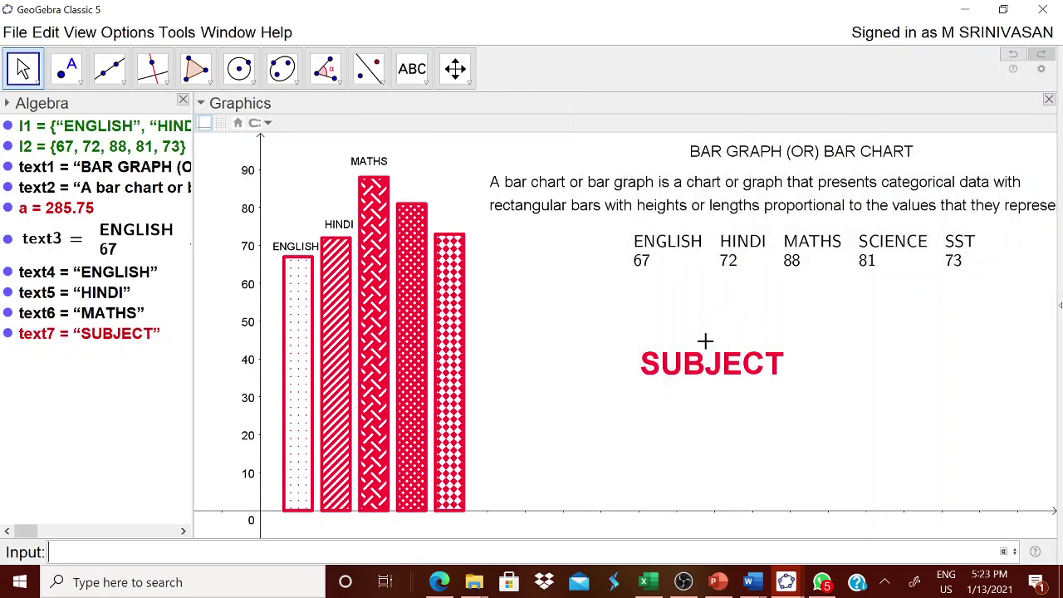
left_click_drag(706, 353, 366, 535)
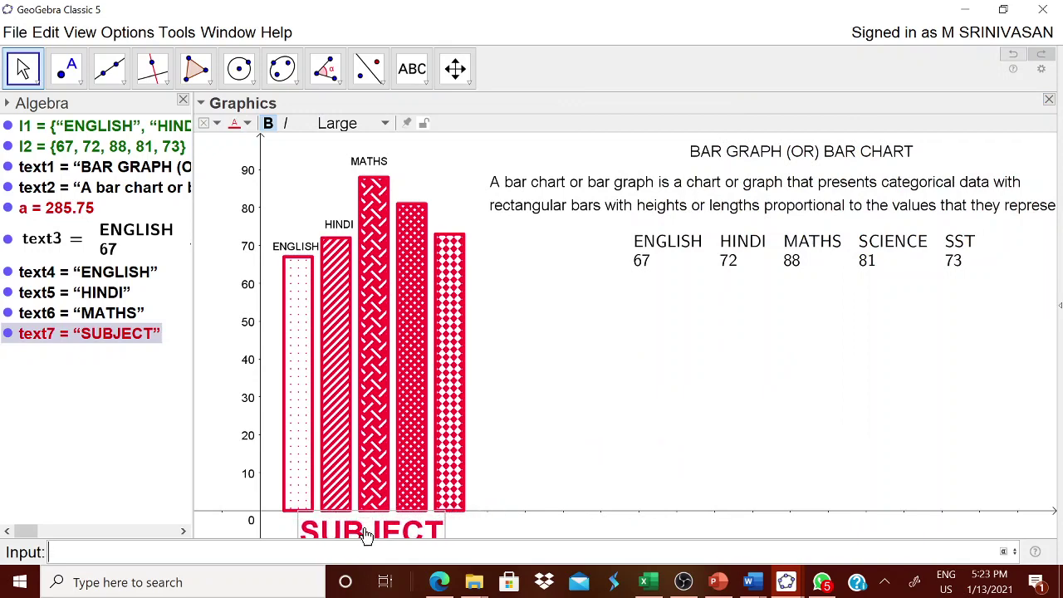
left_click_drag(601, 441, 612, 434)
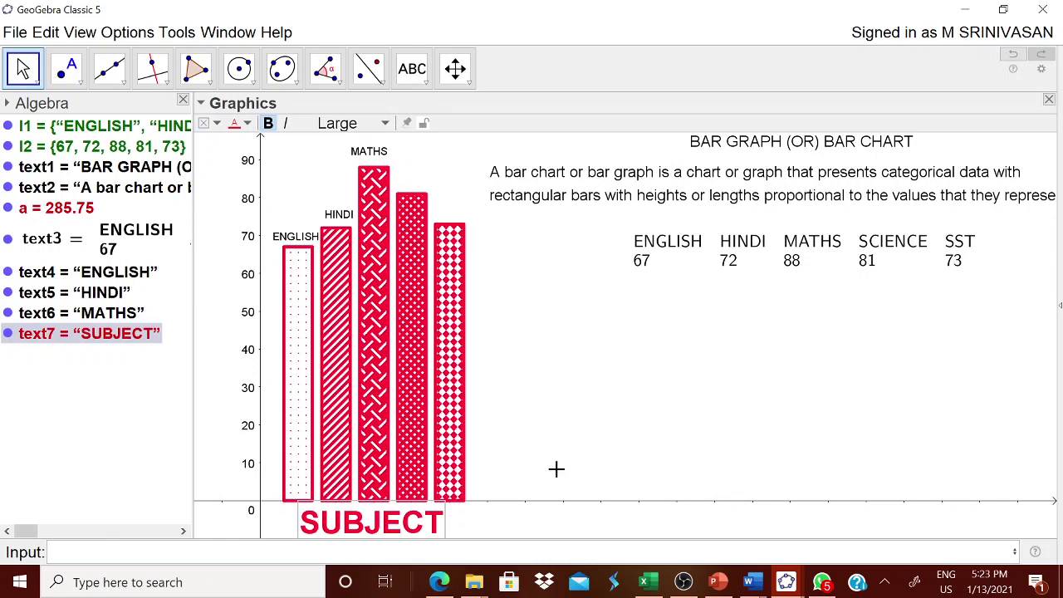
- Create a MARKS OBTAINED text on the canvas with the Text tool
left_click(412, 69)
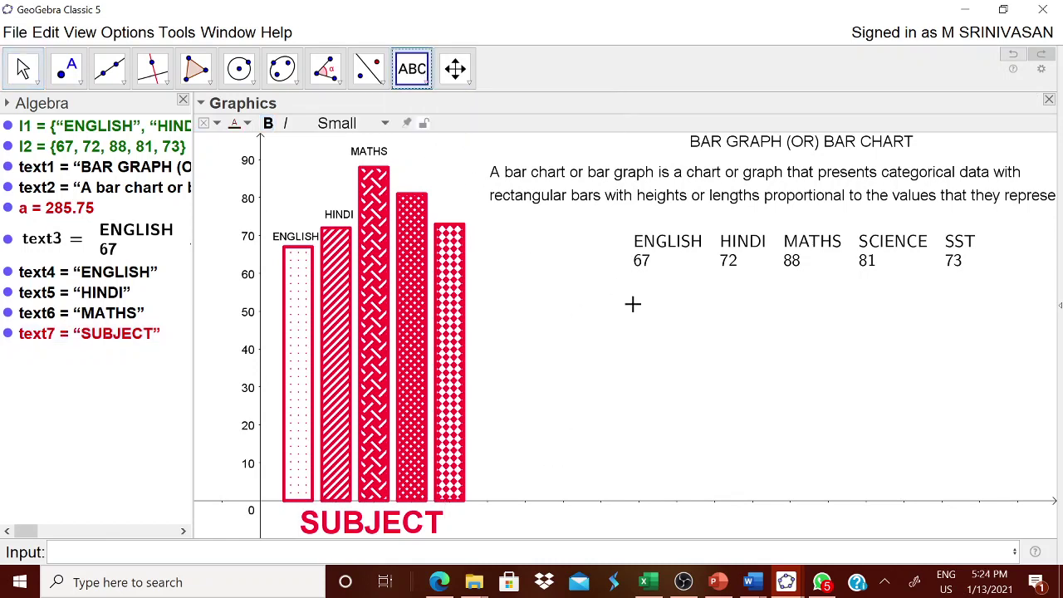
left_click(636, 313)
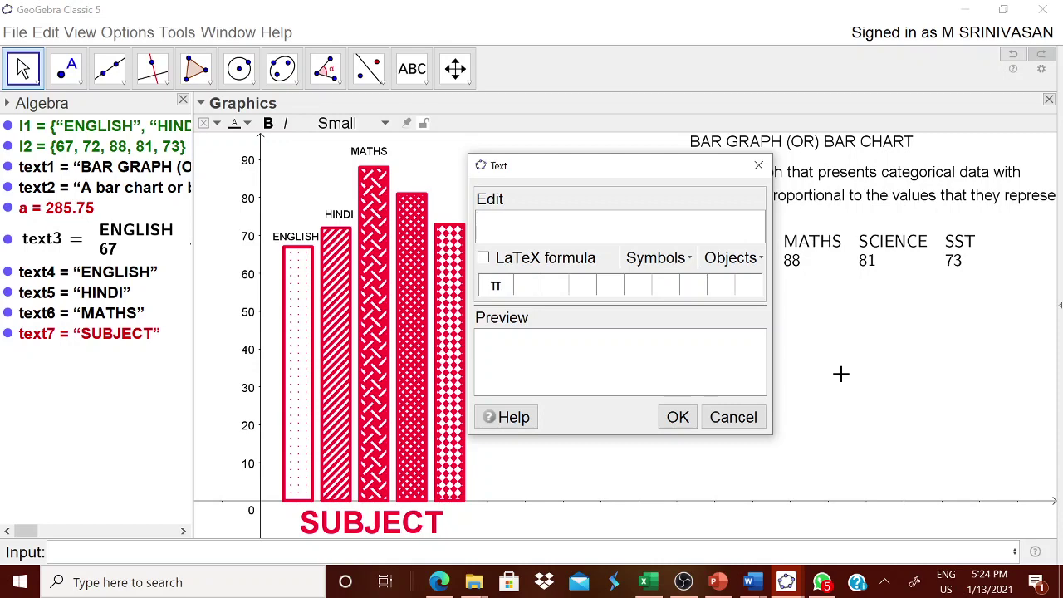
type("MARKS OB")
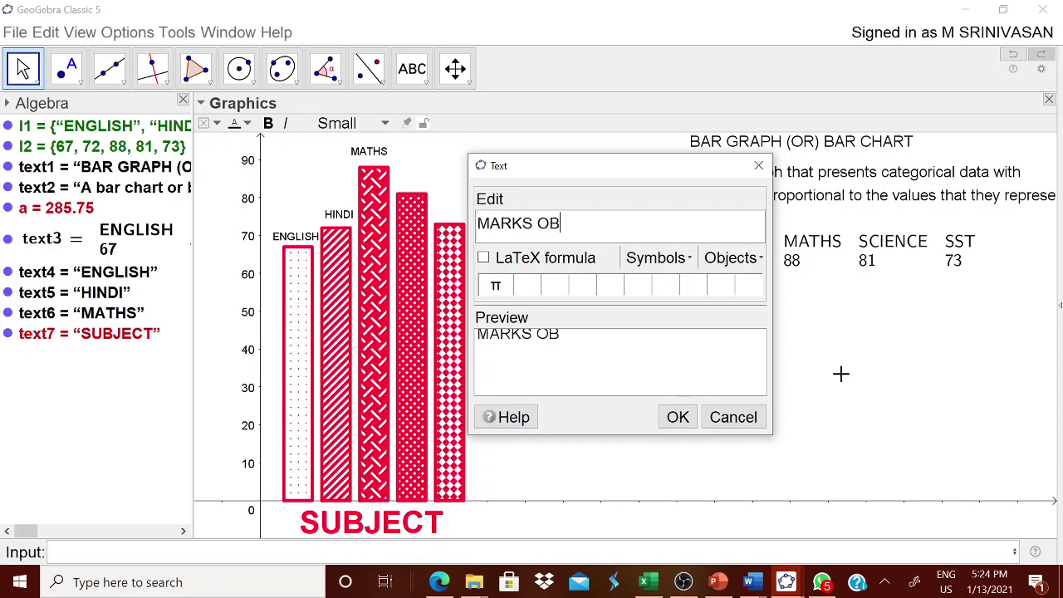
type("TAINED")
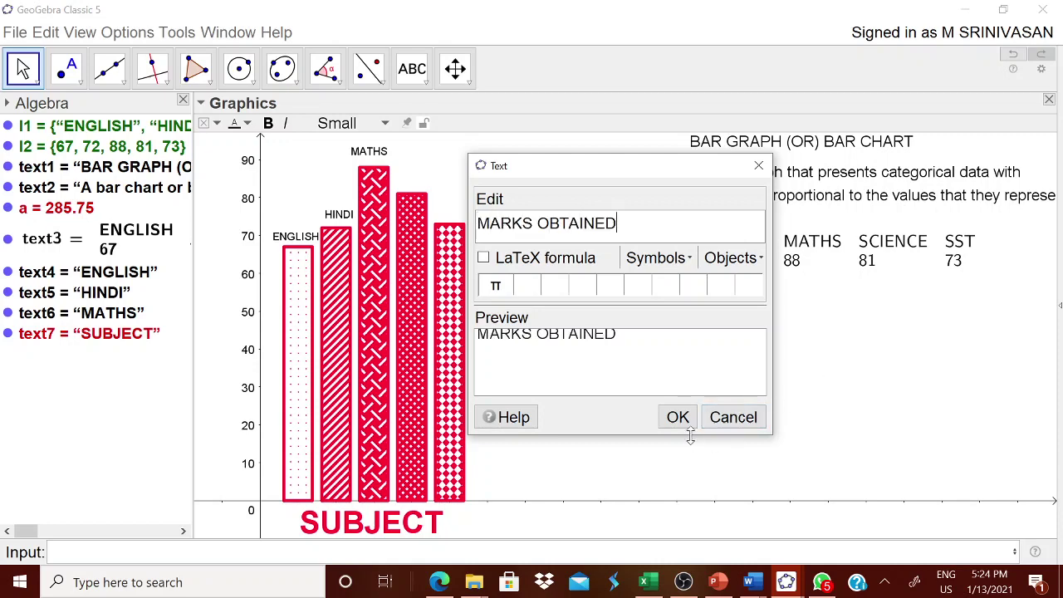
left_click(678, 416)
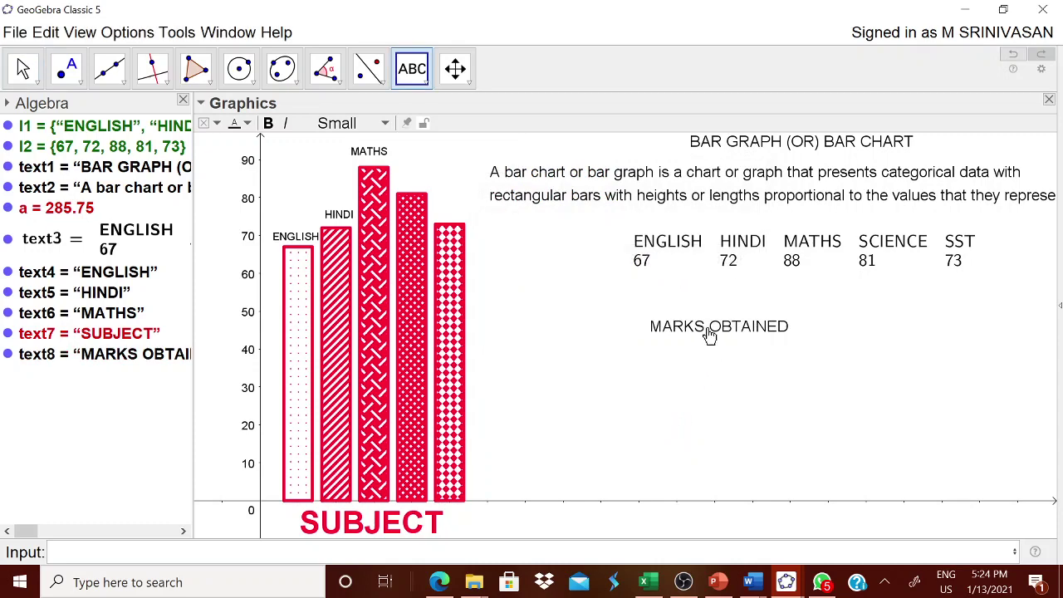
mouse_move(707, 326)
left_mouse_down()
mouse_move(234, 367)
mouse_move(636, 375)
left_mouse_up()
- Make MARKS OBTAINED large, bold and red, and move it beside the bars
right_click(636, 375)
left_click(710, 551)
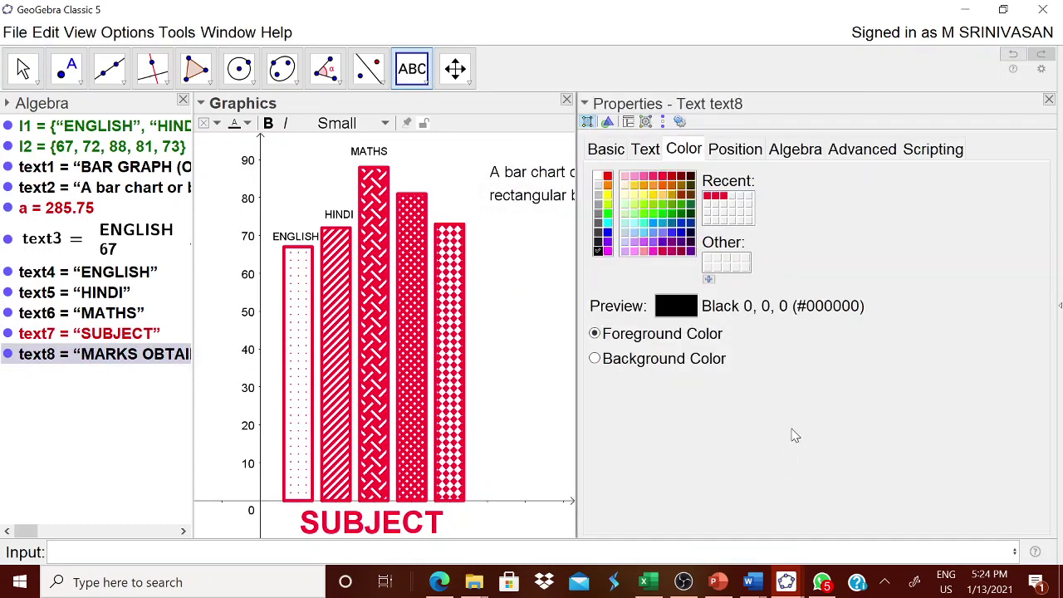
left_click(645, 150)
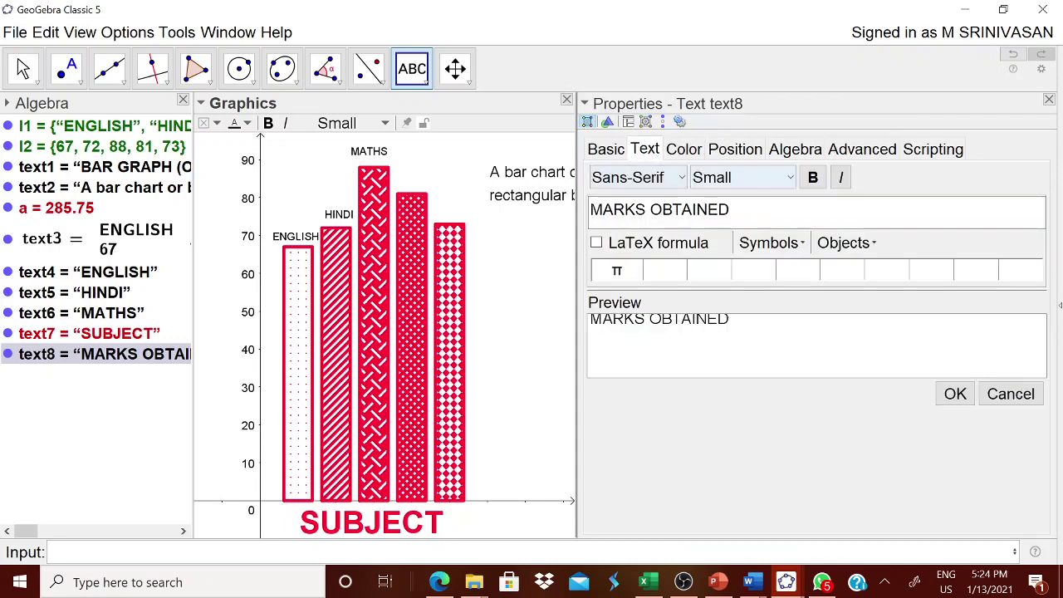
left_click(758, 177)
left_click(739, 291)
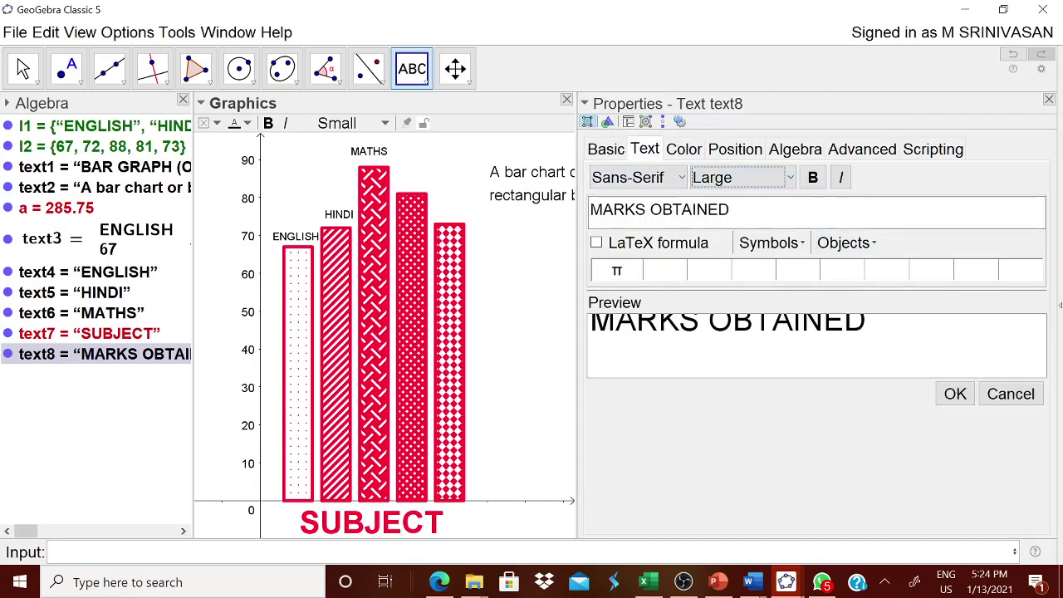
left_click(812, 177)
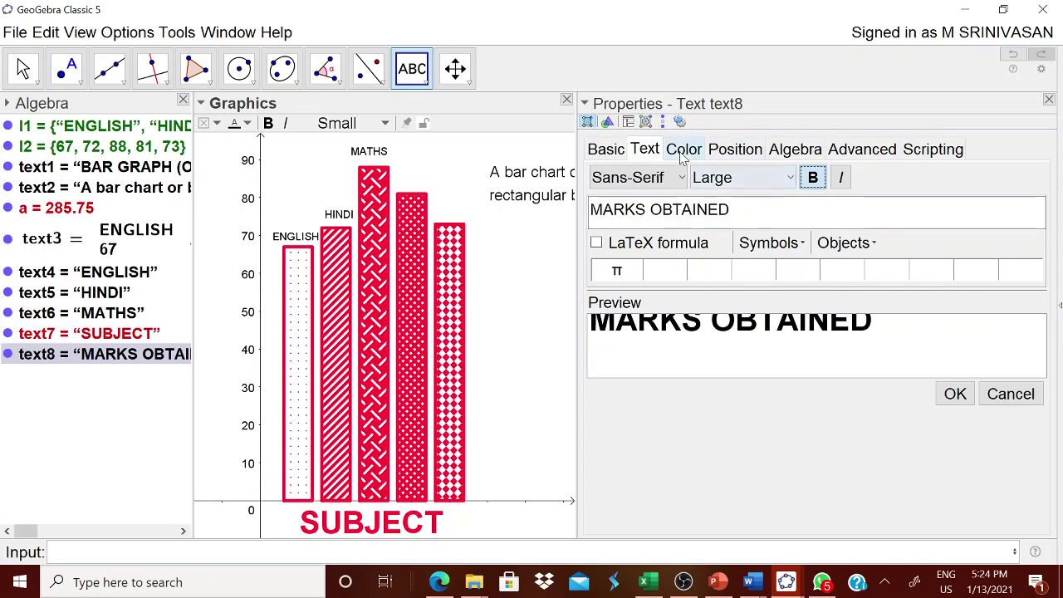
left_click(684, 148)
left_click(665, 181)
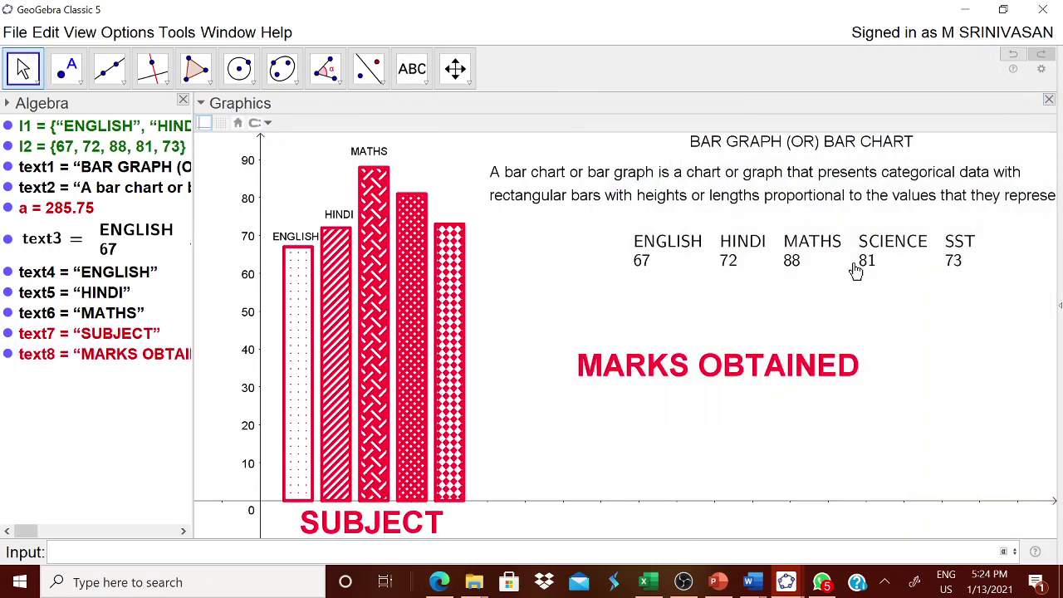
left_click(1049, 100)
mouse_move(654, 377)
left_mouse_down()
mouse_move(364, 384)
mouse_move(650, 364)
left_mouse_up()
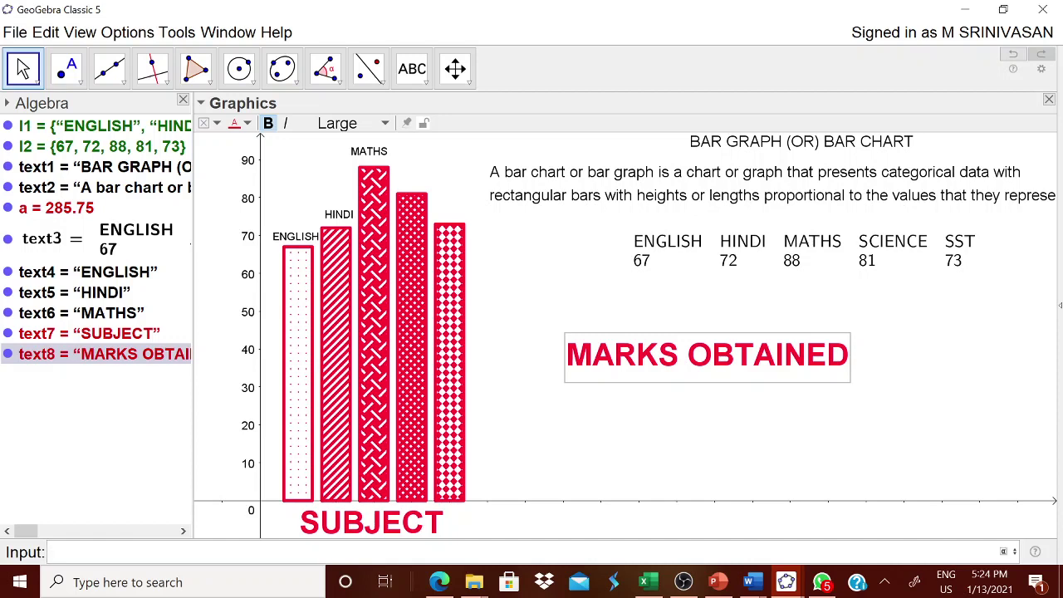
- Run Rotate(text8, 90°) from the Input bar, producing an extra rotatebox text
type("Rot")
type("ate")
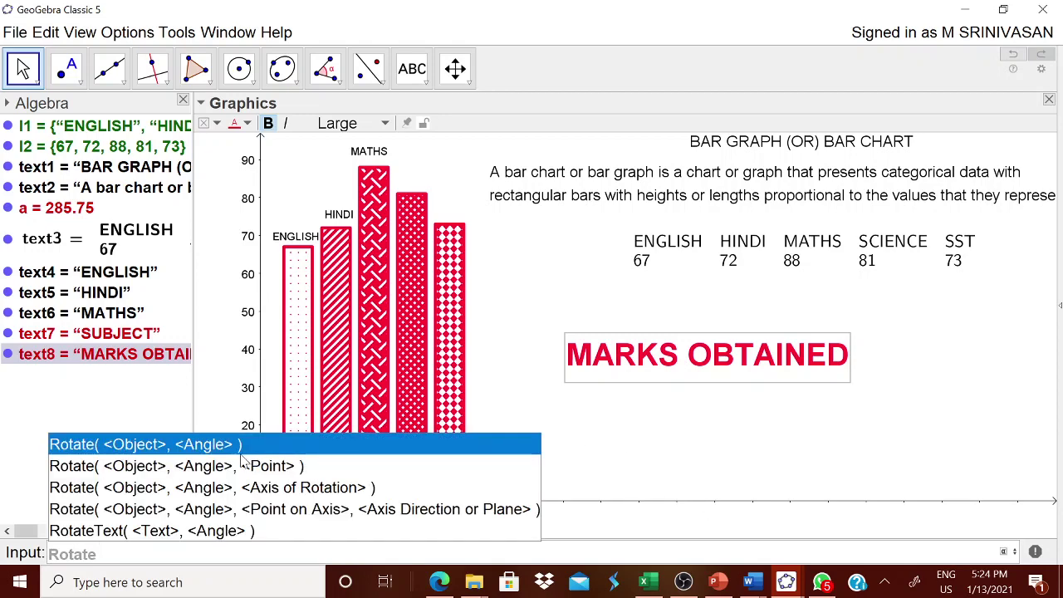
left_click(240, 446)
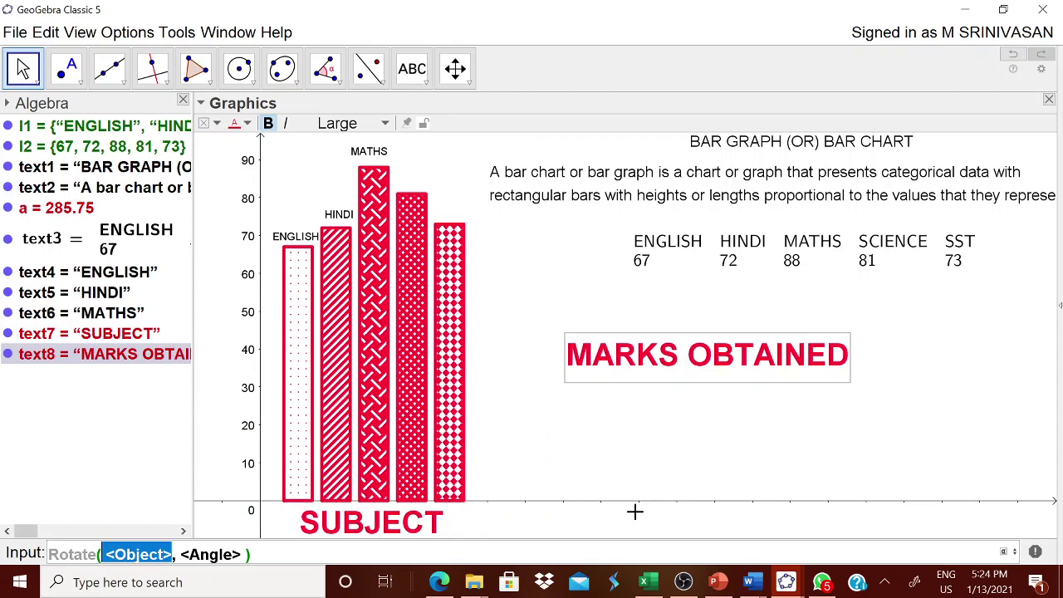
type("text")
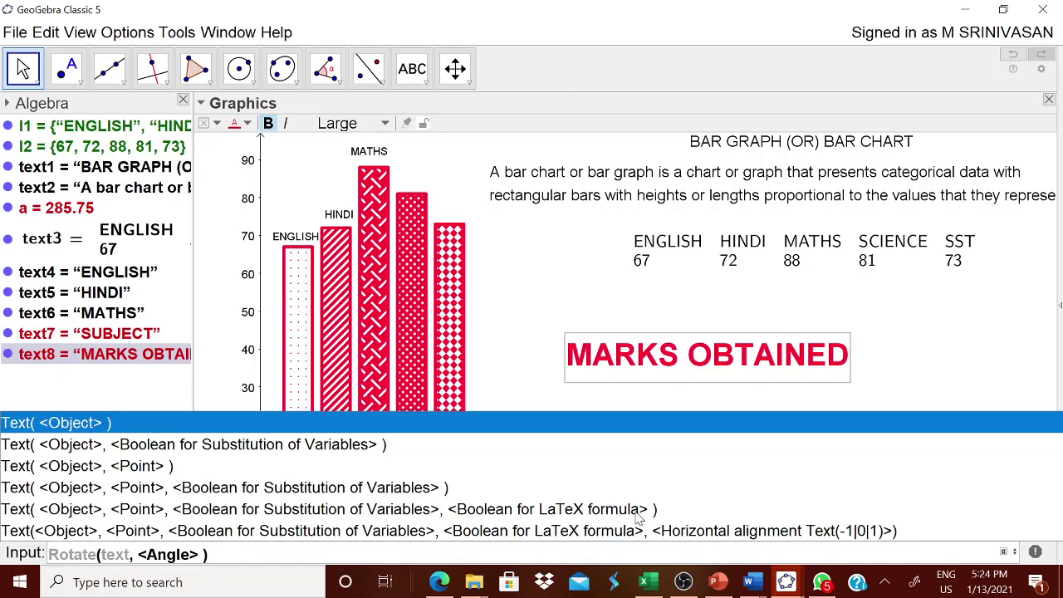
type("8")
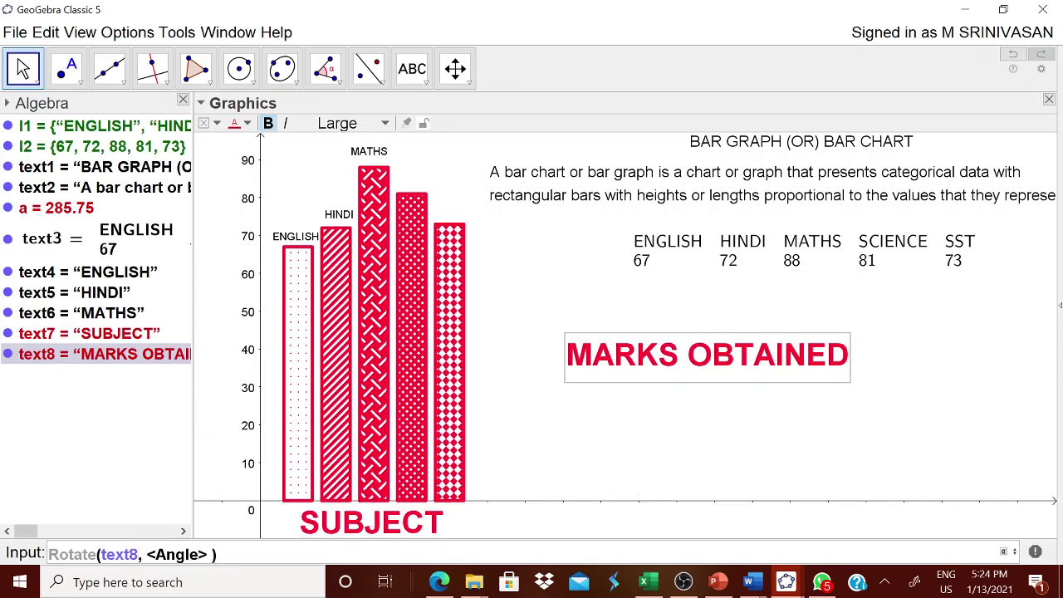
key("Tab")
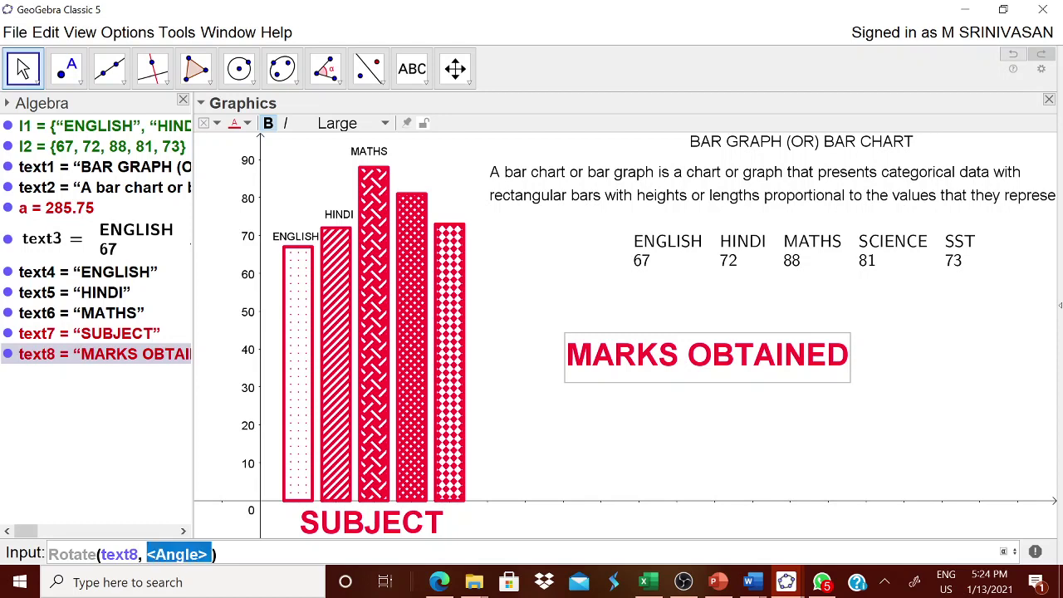
type("90")
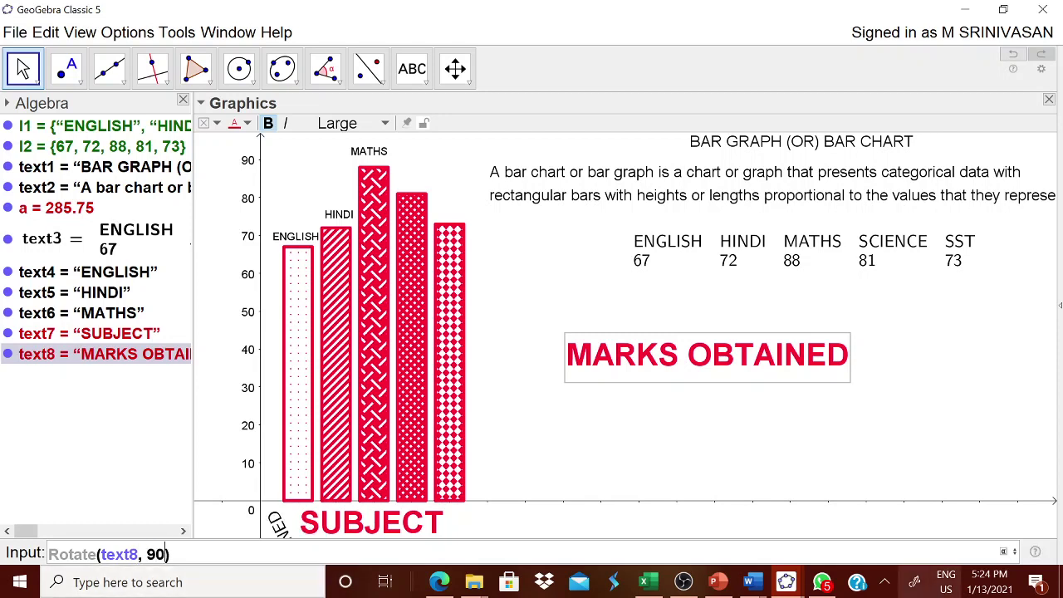
left_click(1007, 553)
left_click(920, 526)
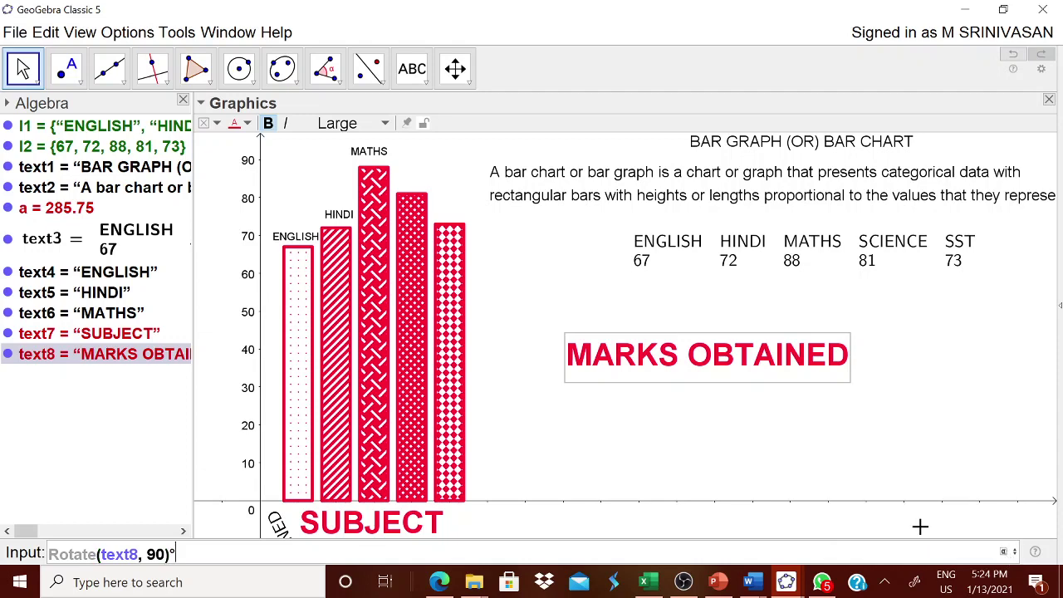
mouse_move(821, 582)
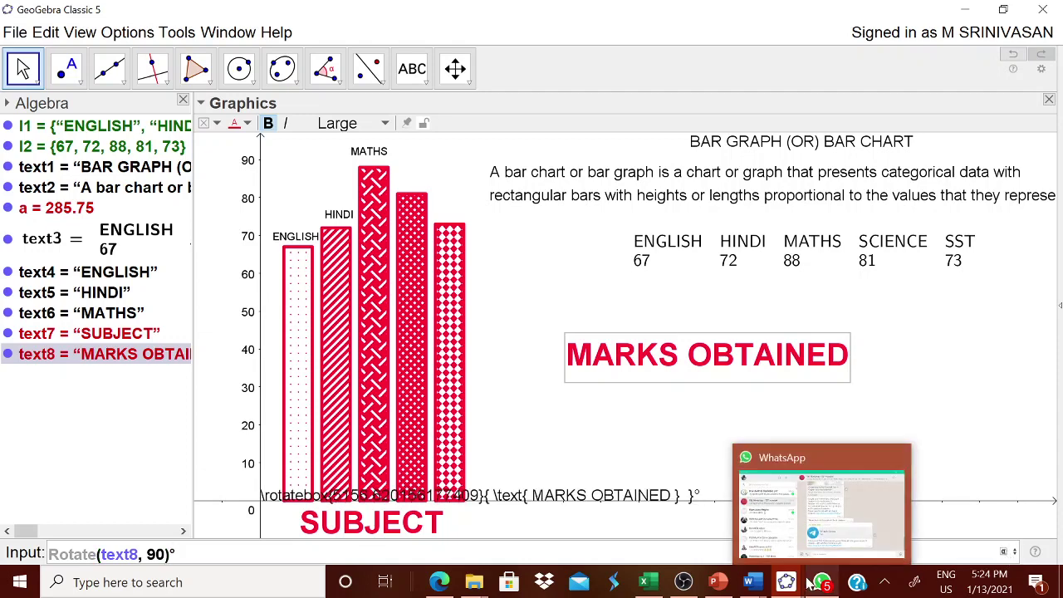
key("Return")
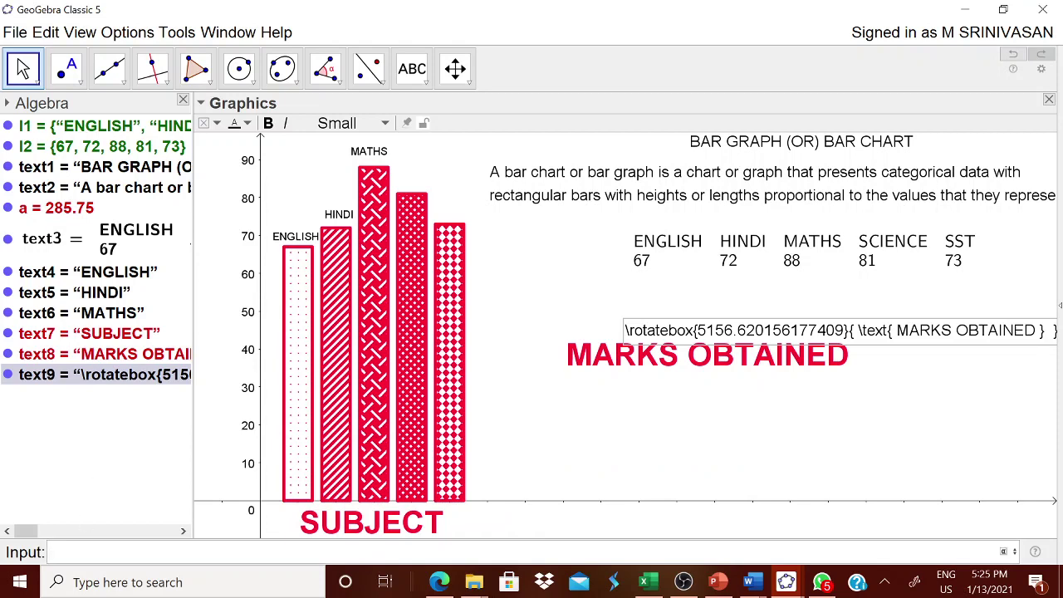
- Re-enter the Rotate command on text8 with a 90° angle
type("Rotate( <Object>, <Angle>")
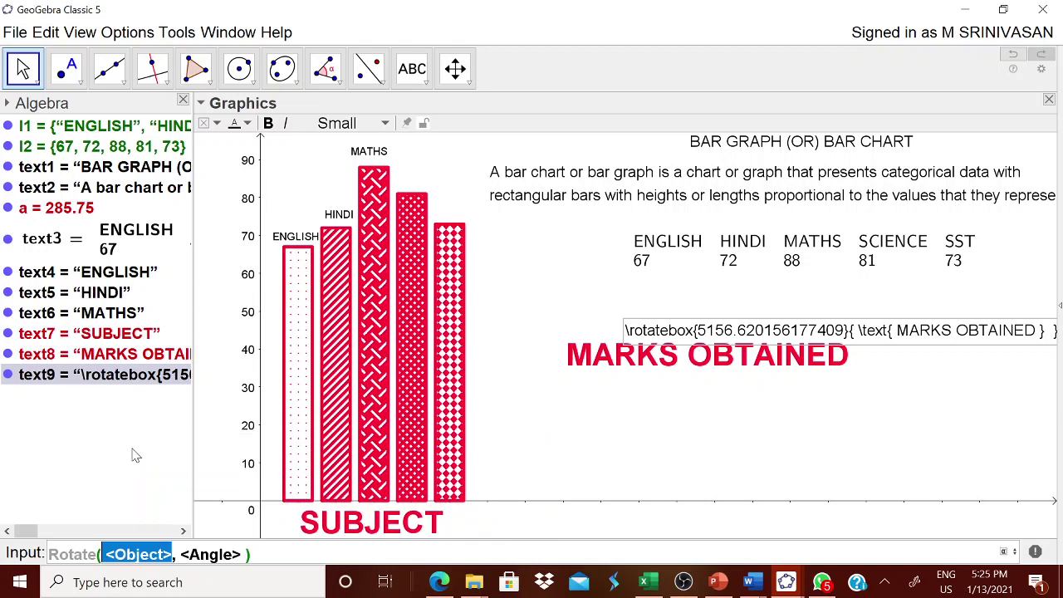
left_click(131, 449)
type("te")
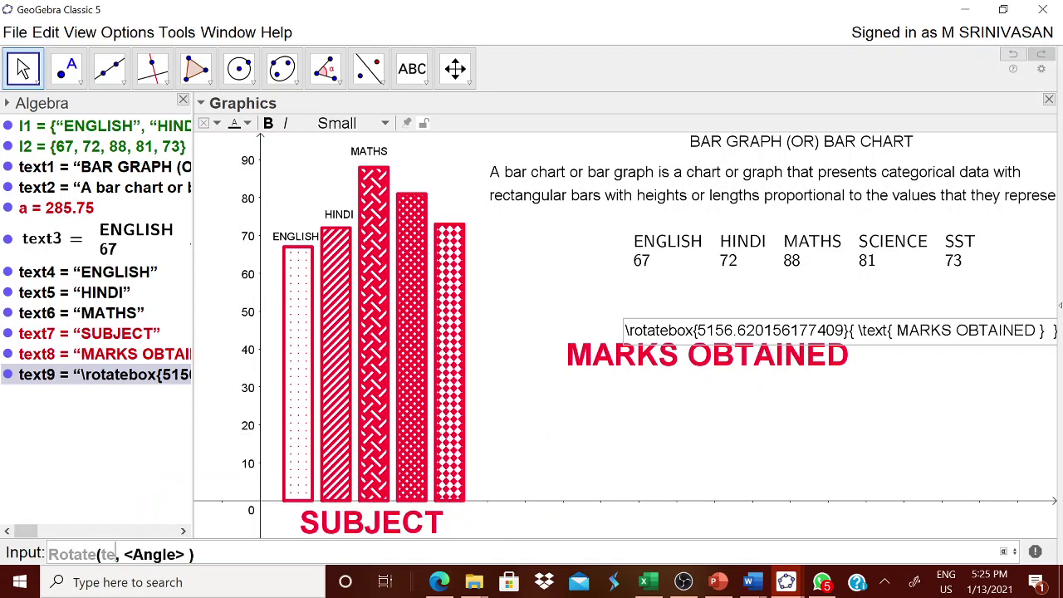
type("xt")
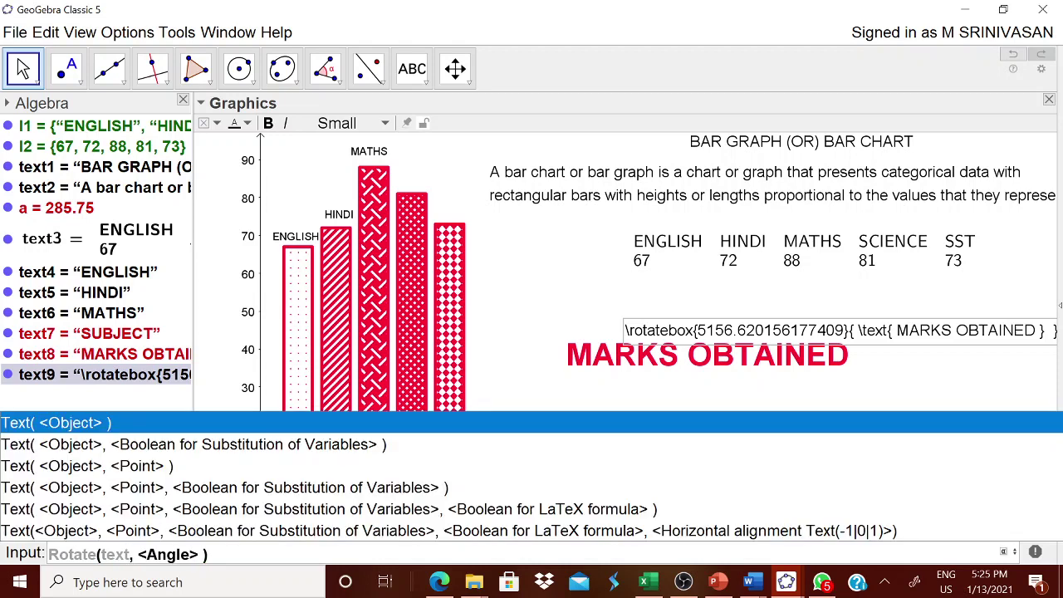
key("Escape")
type("8")
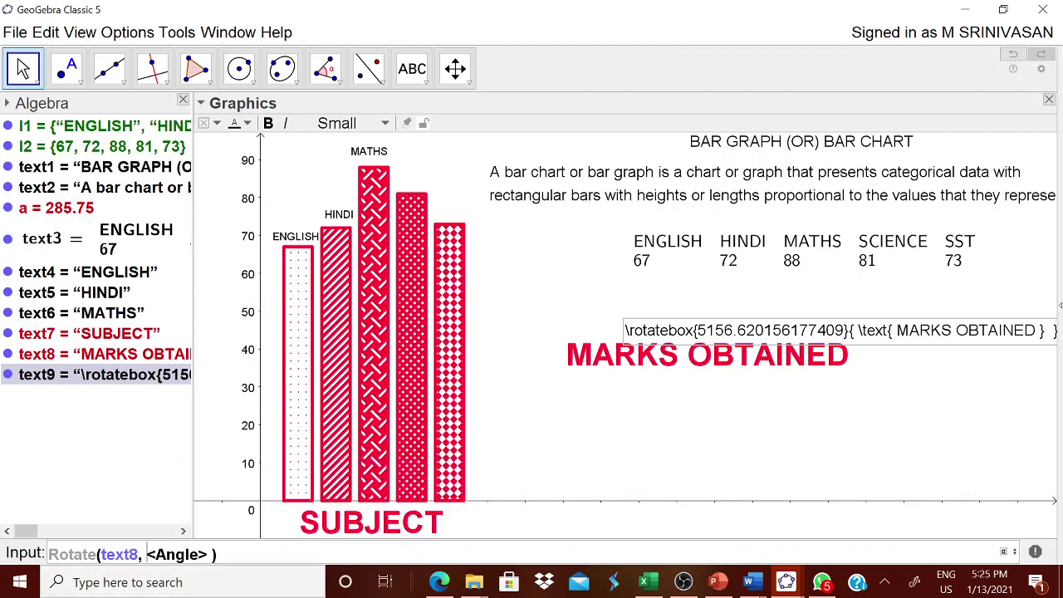
key("Delete")
key("Delete")
key("Delete")
key("Delete")
key("Delete")
key("Delete")
key("Delete")
type("90")
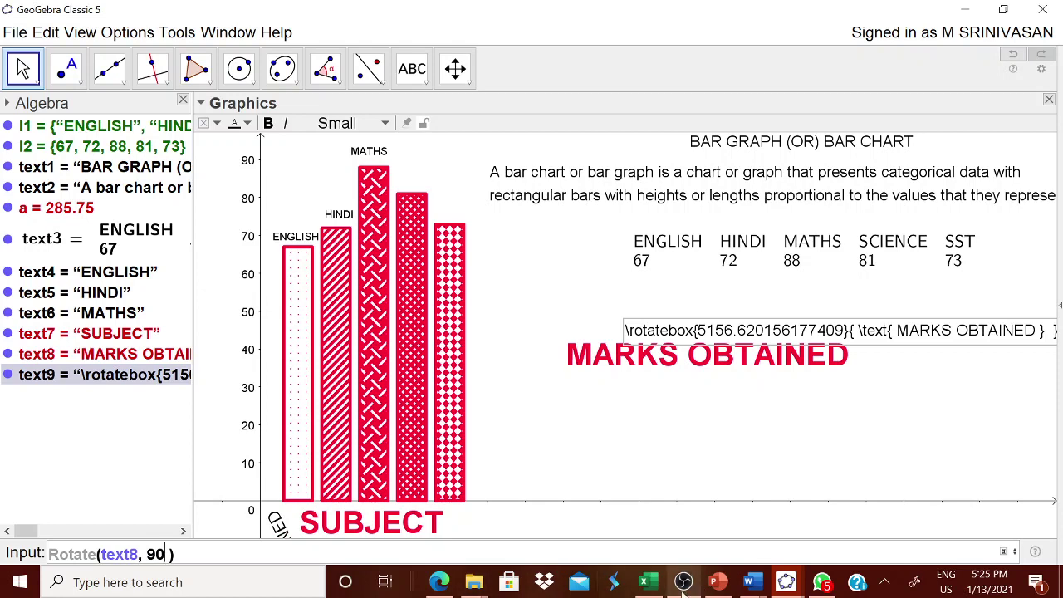
left_click(1006, 552)
left_click(923, 527)
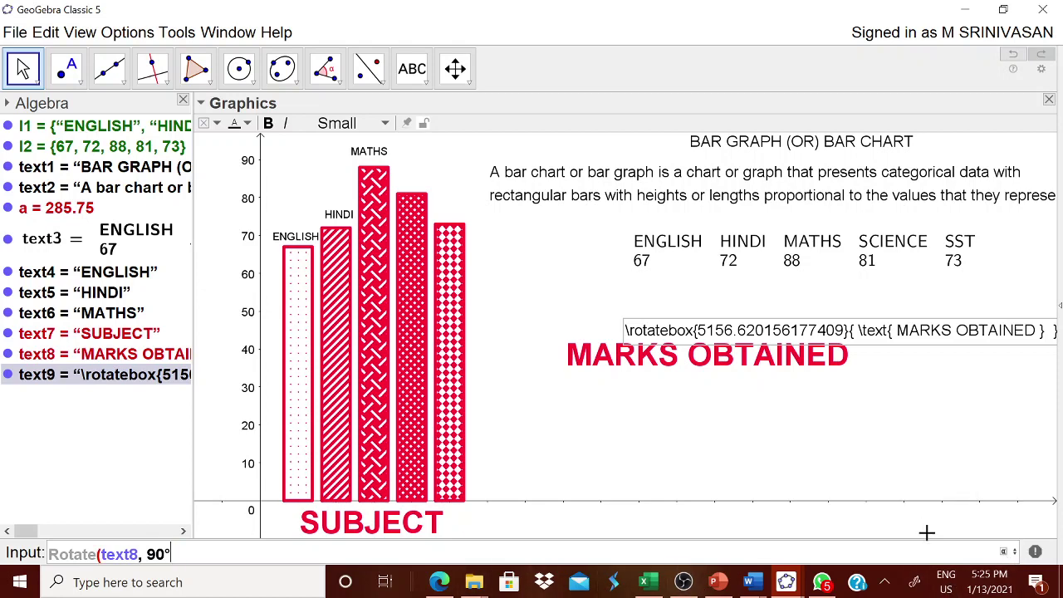
- Create the vertical MARKS OBTAINED copy and place it beside the y-axis
scroll(512, 494, "down", 1)
scroll(522, 489, "down", 1)
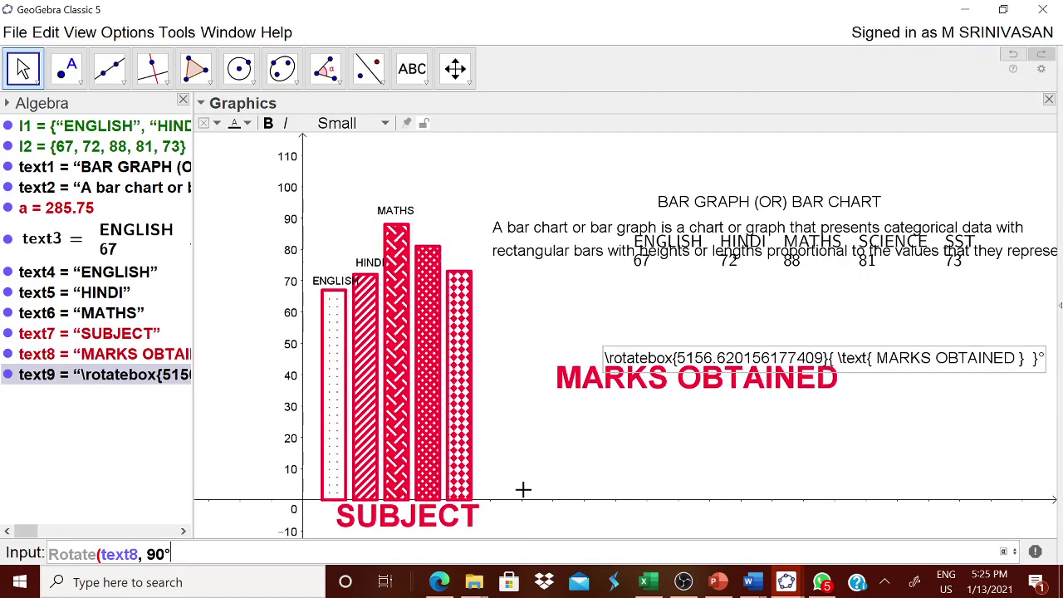
scroll(523, 489, "up", 1)
scroll(522, 489, "up", 1)
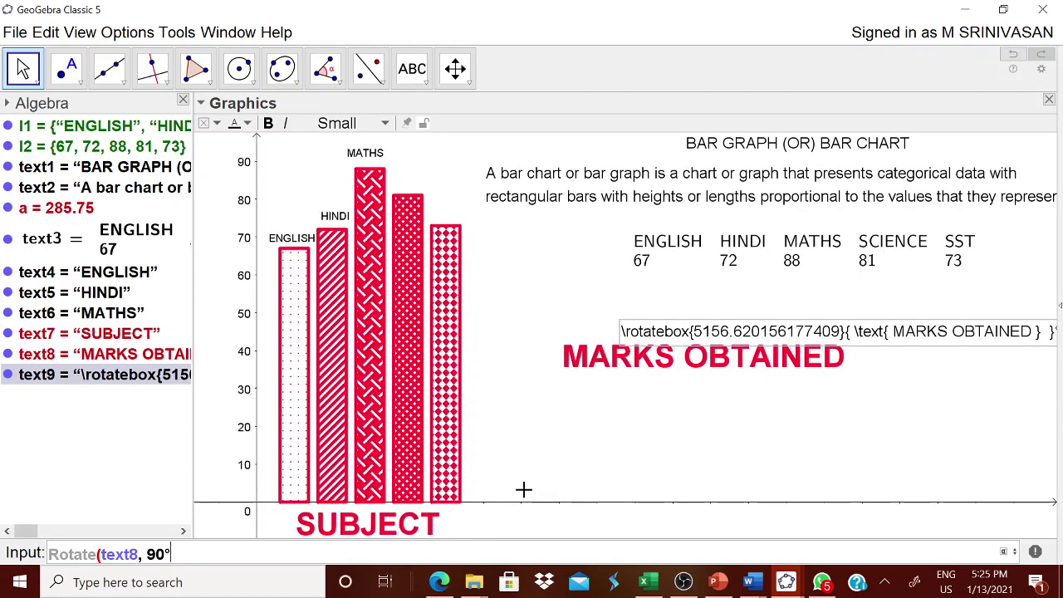
type(")")
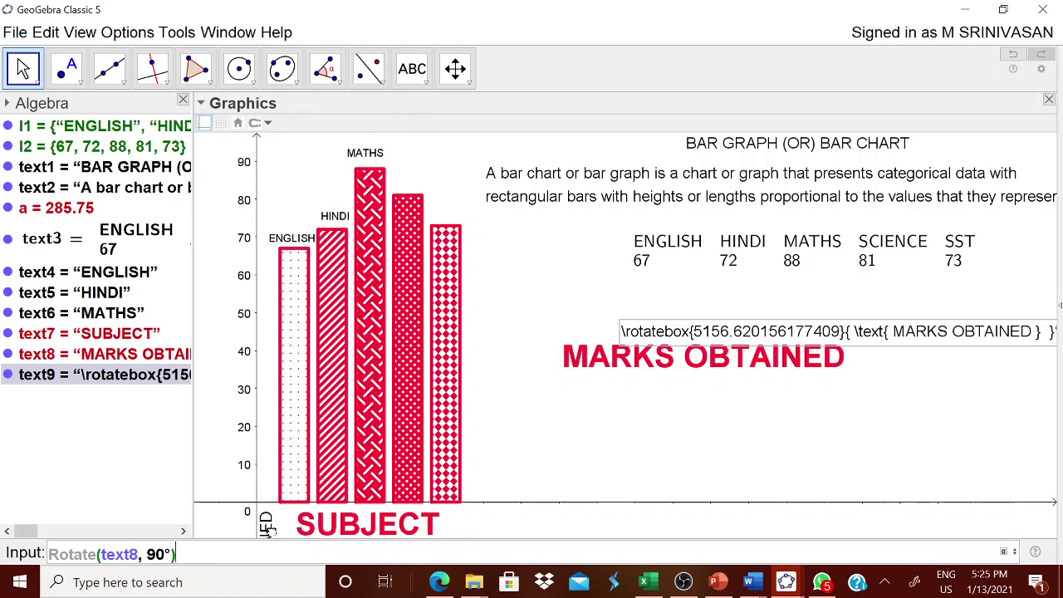
key("Return")
left_click_drag(273, 513, 264, 274)
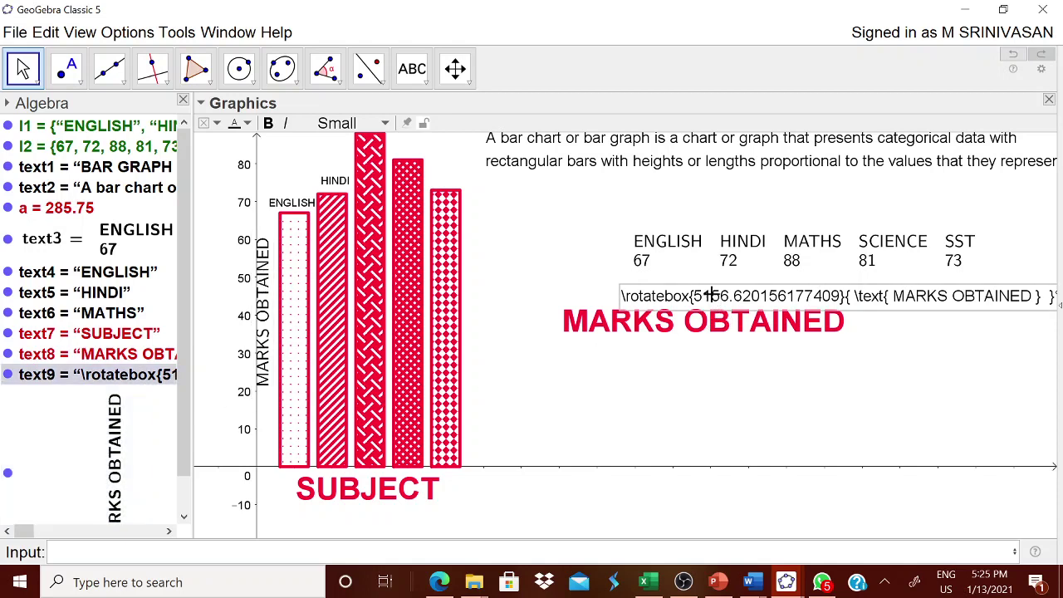
- Delete the stray rotatebox text and set the vertical MARKS OBTAINED title to Large
key("Delete")
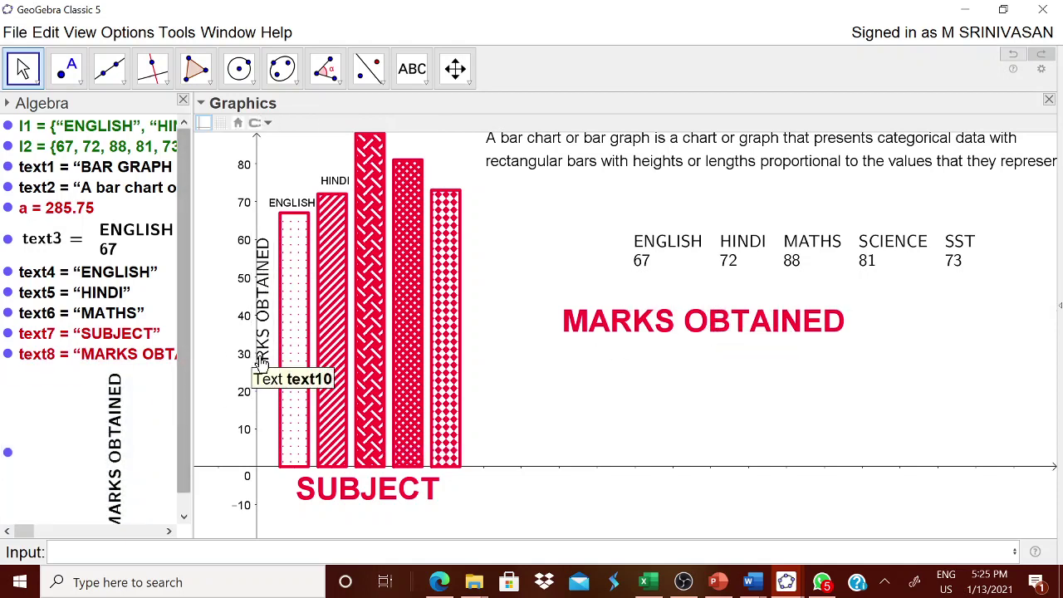
right_click(263, 357)
left_click(318, 521)
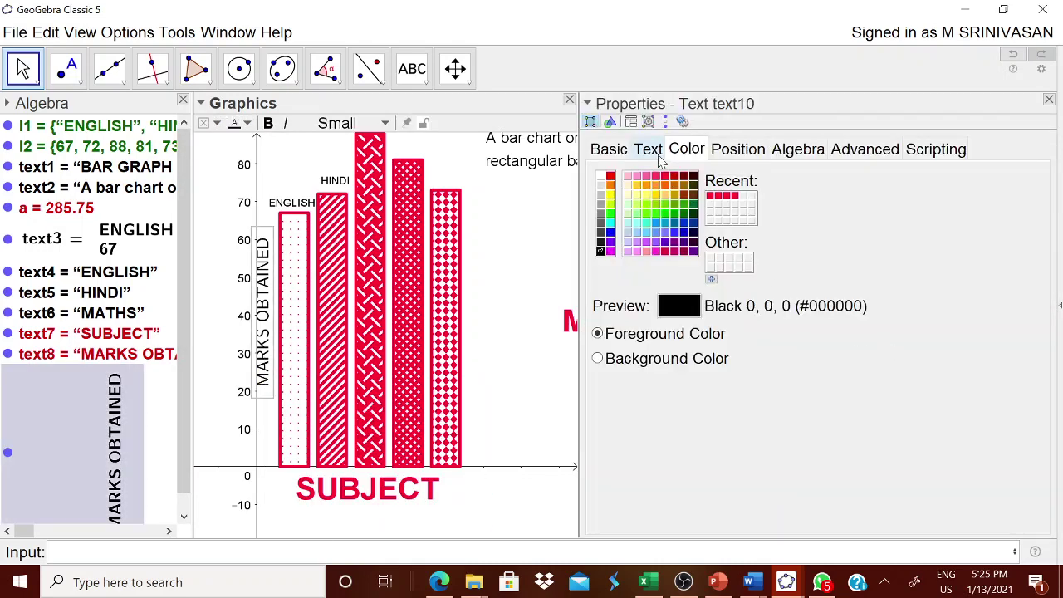
left_click(648, 148)
left_click(743, 177)
left_click(728, 287)
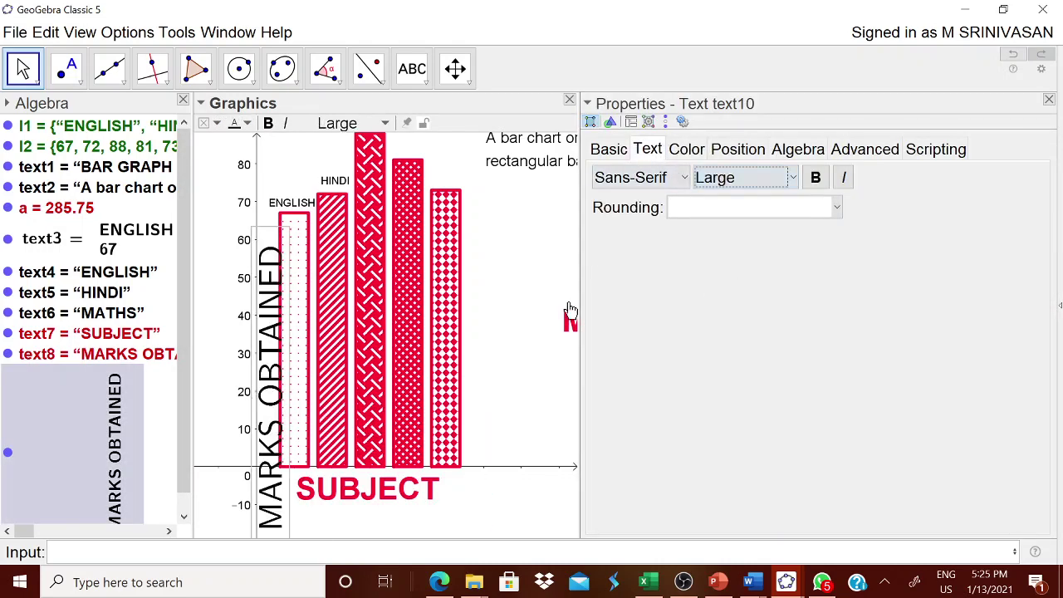
- Hide the horizontal MARKS OBTAINED text and close the Properties panel
mouse_move(1056, 116)
left_mouse_down()
mouse_move(986, 161)
mouse_move(986, 208)
left_mouse_up()
right_click(650, 501)
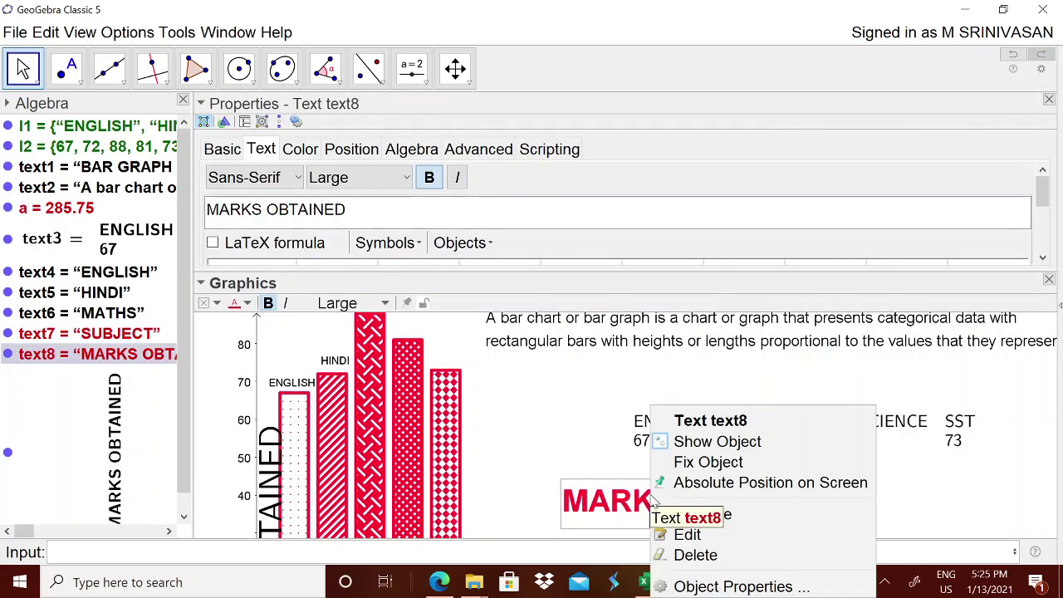
left_click(710, 442)
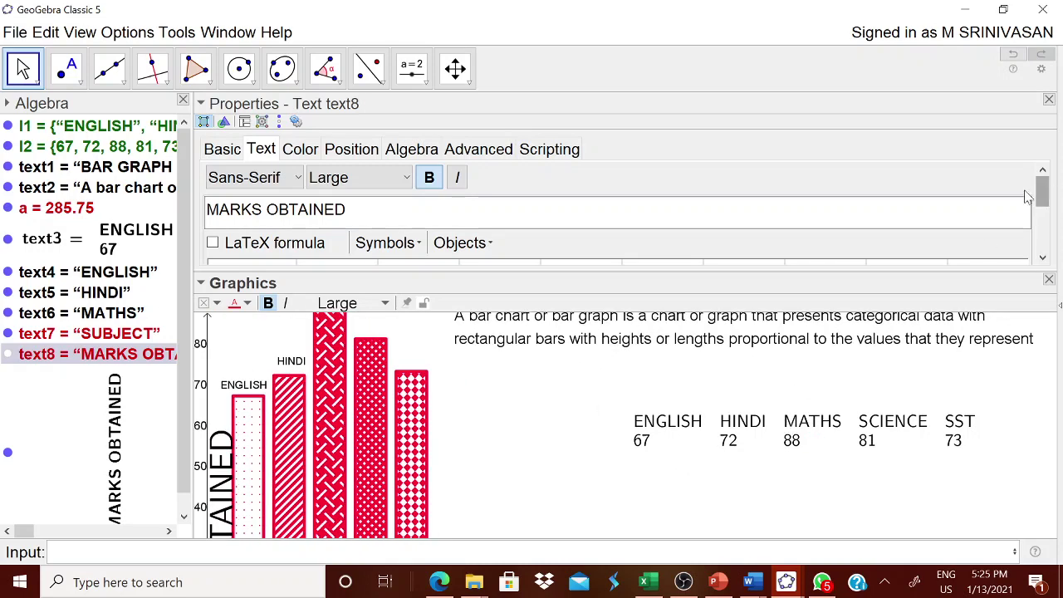
left_click(1049, 99)
mouse_move(600, 418)
left_mouse_down()
mouse_move(672, 433)
mouse_move(656, 428)
left_mouse_up()
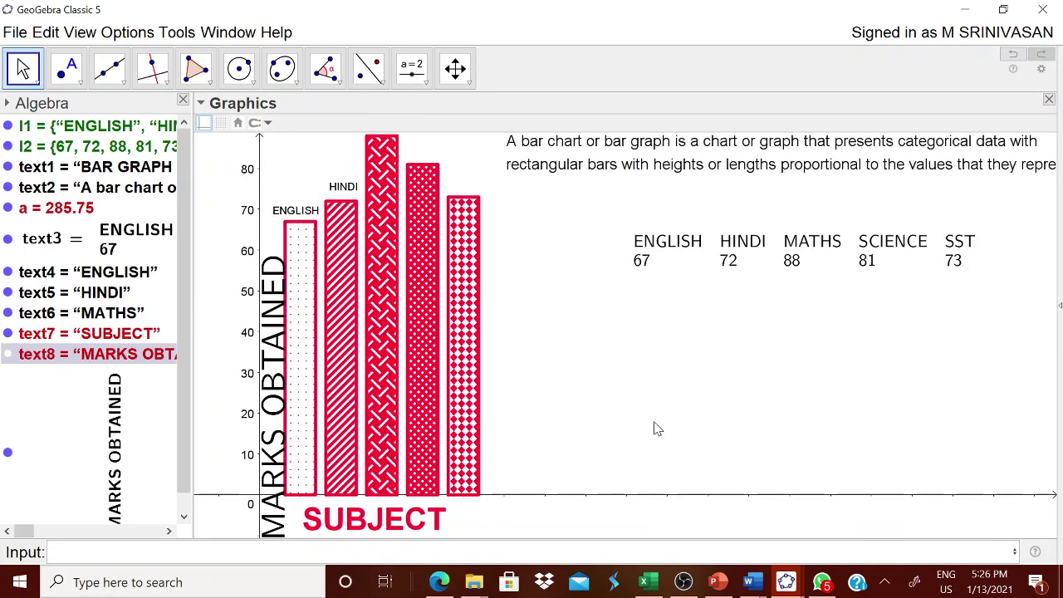